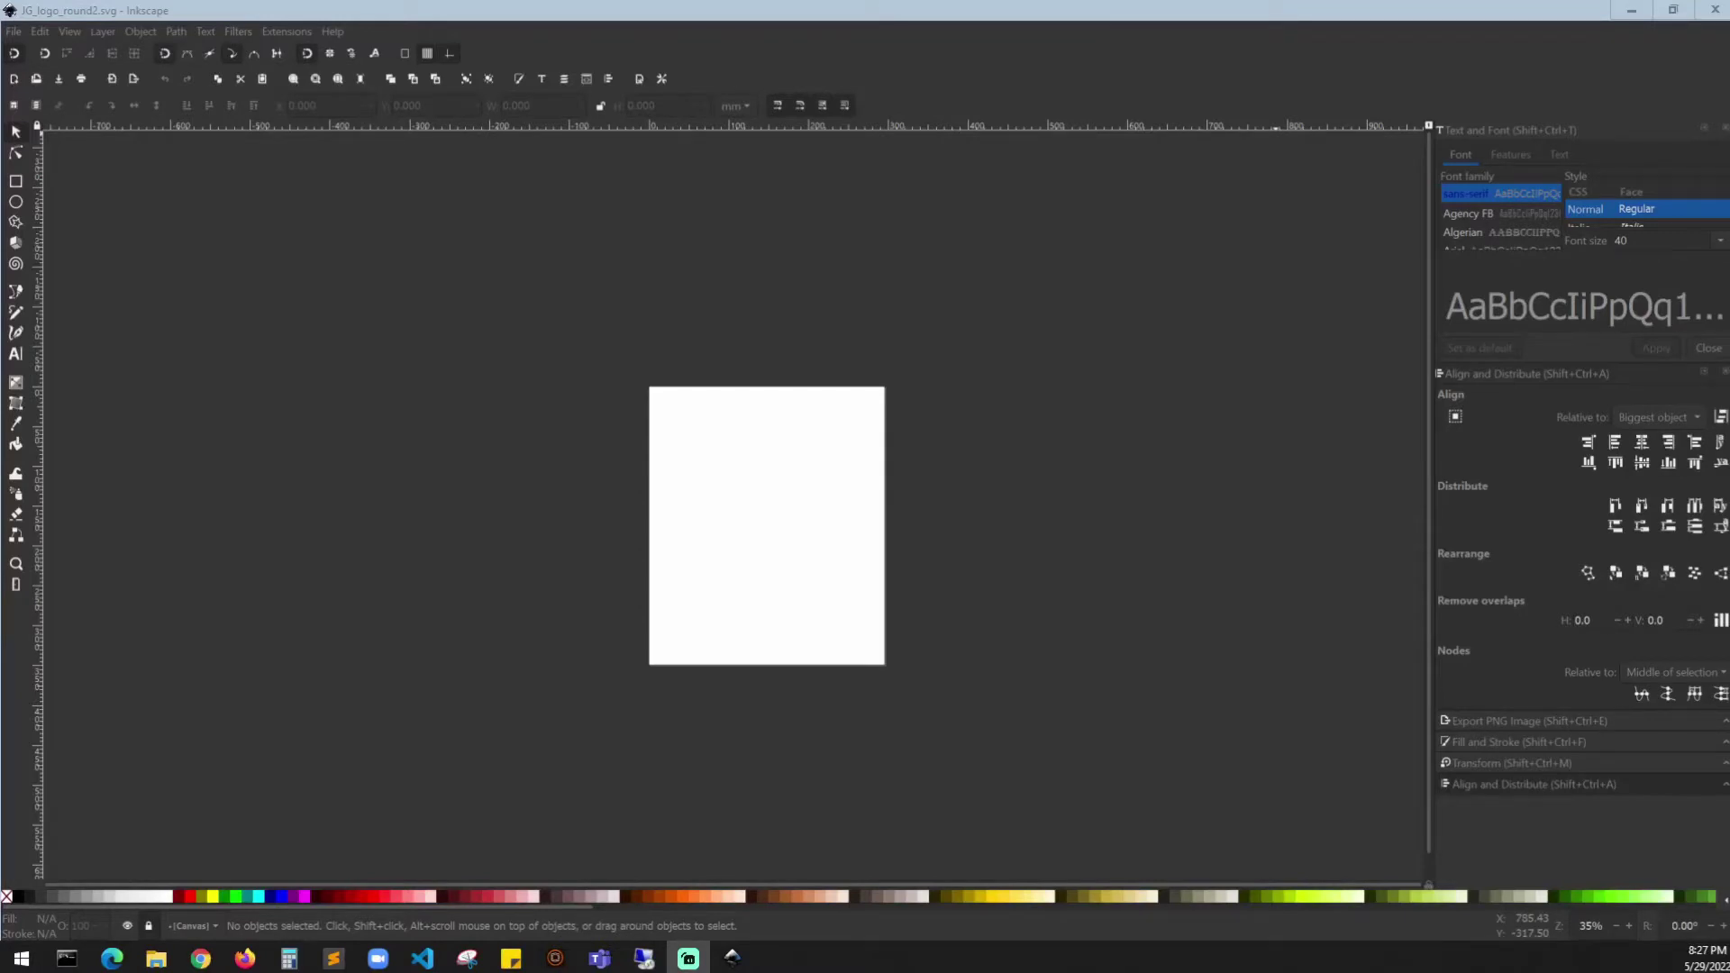
- Set the canvas to View > Zoom > Zoom 1:1 so the blank page shows at actual size
left_click(69, 32)
mouse_move(109, 71)
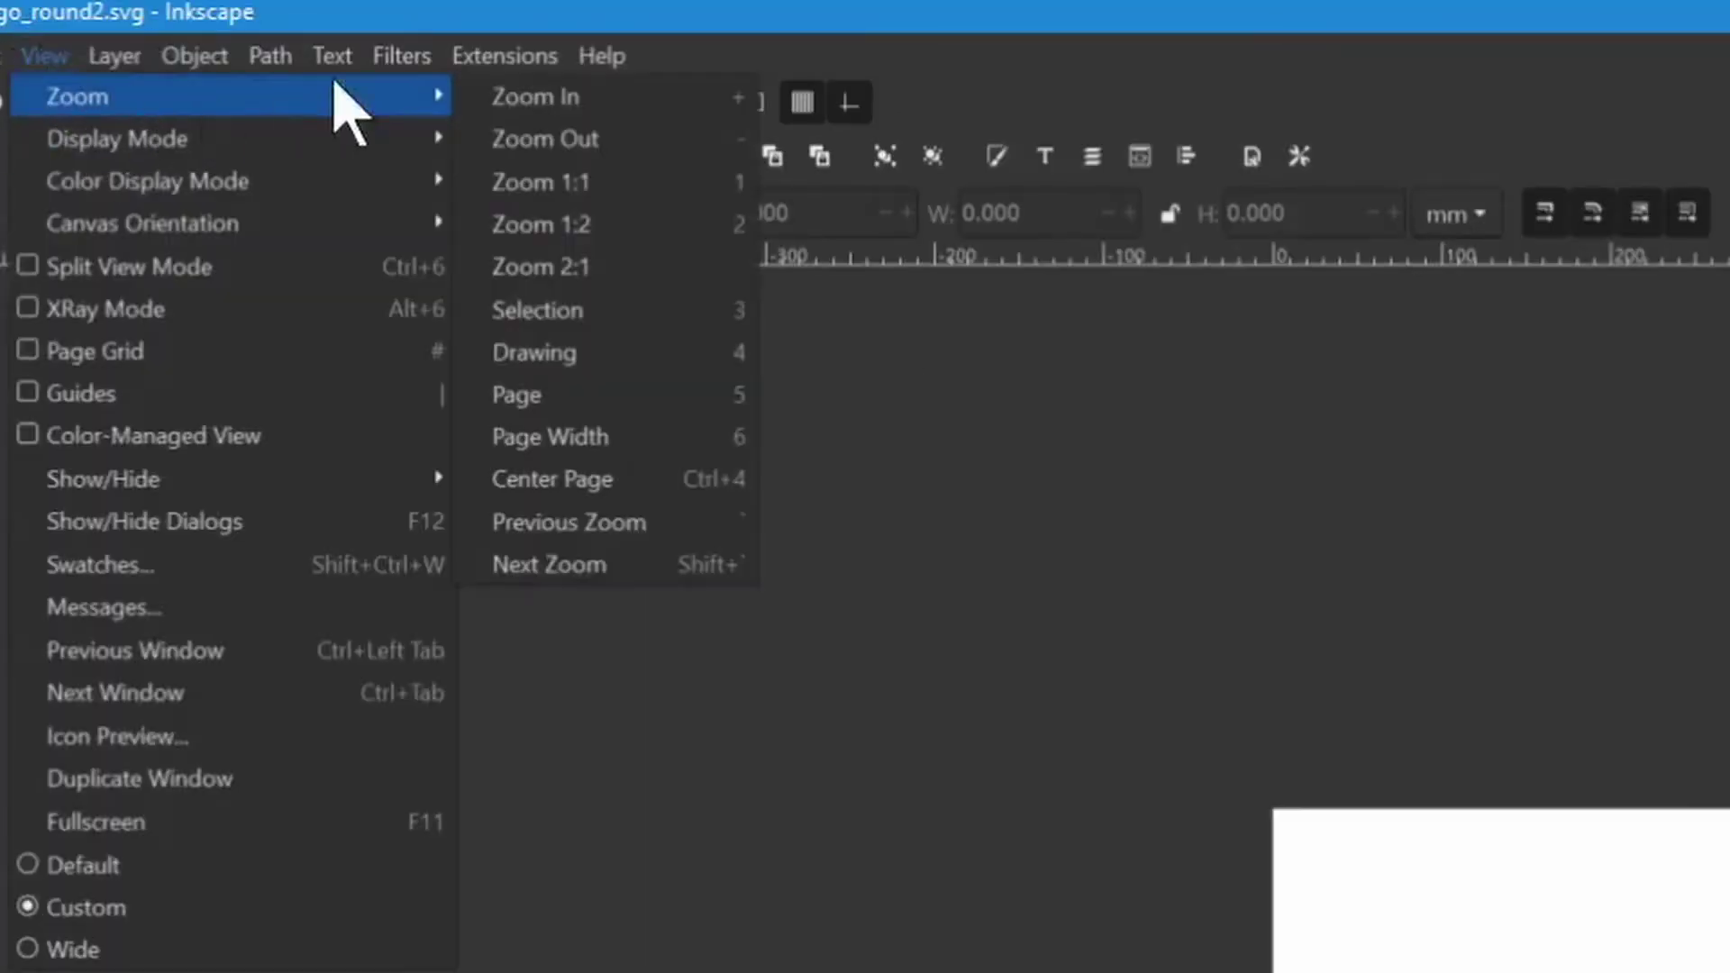
left_click(461, 65)
left_click(58, 60)
mouse_move(135, 100)
left_click(612, 197)
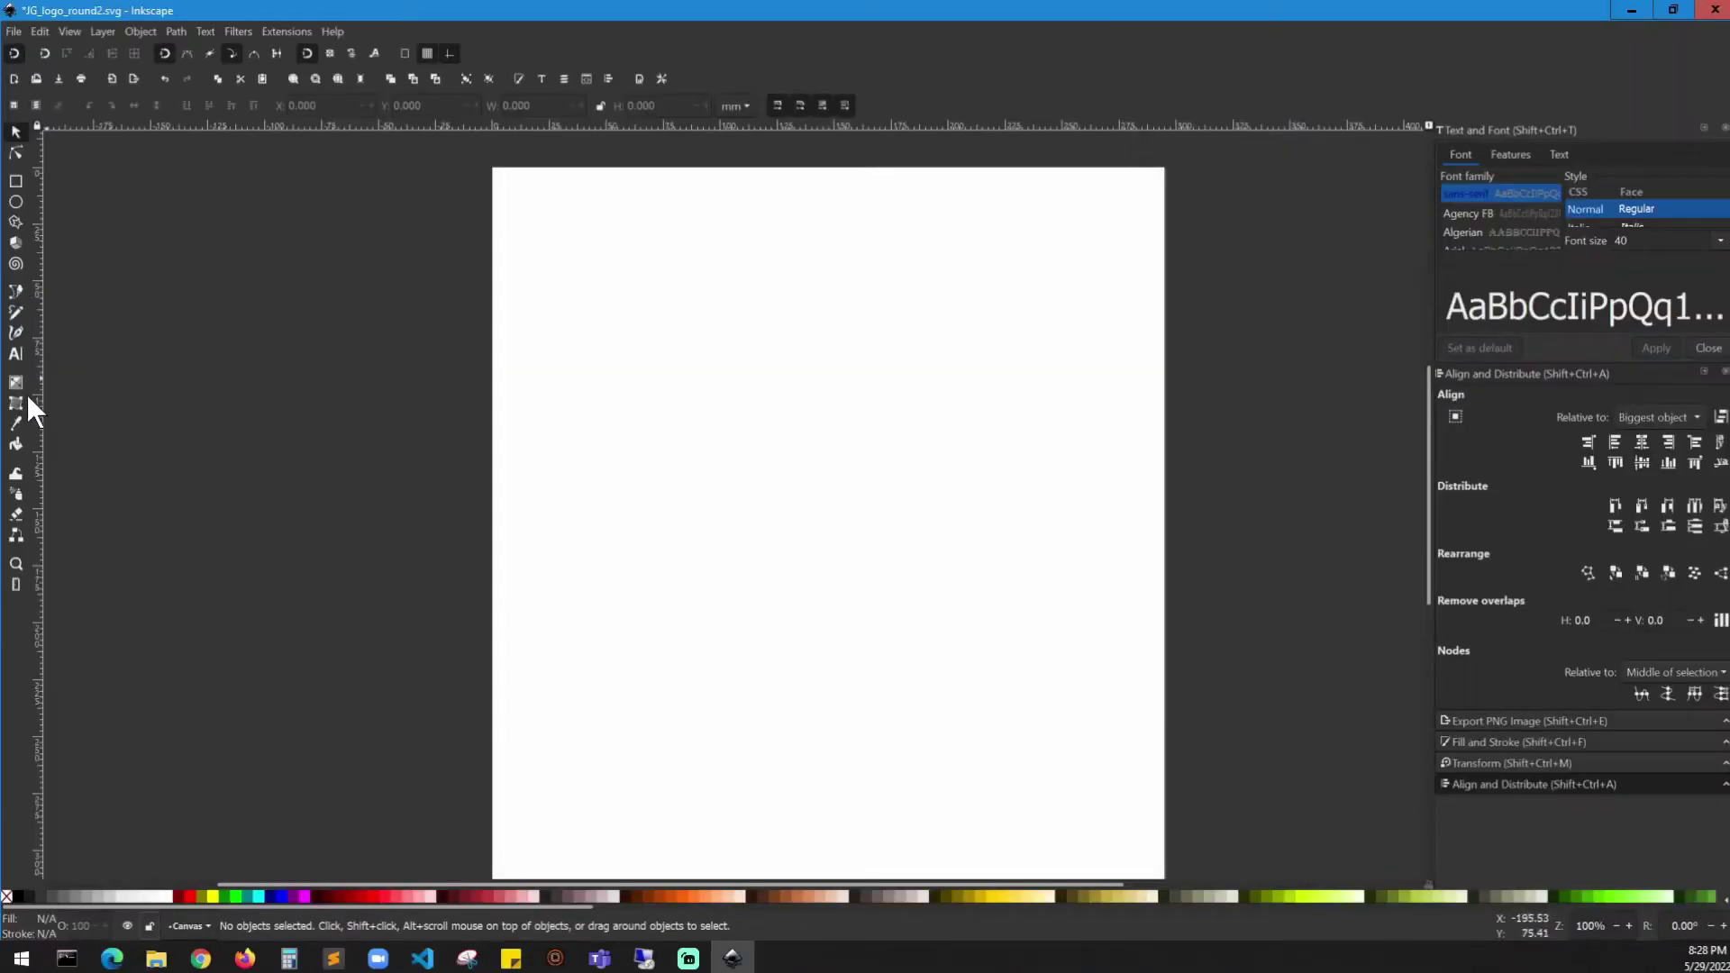
- Add the letters J and G as text on the page
left_click(14, 355)
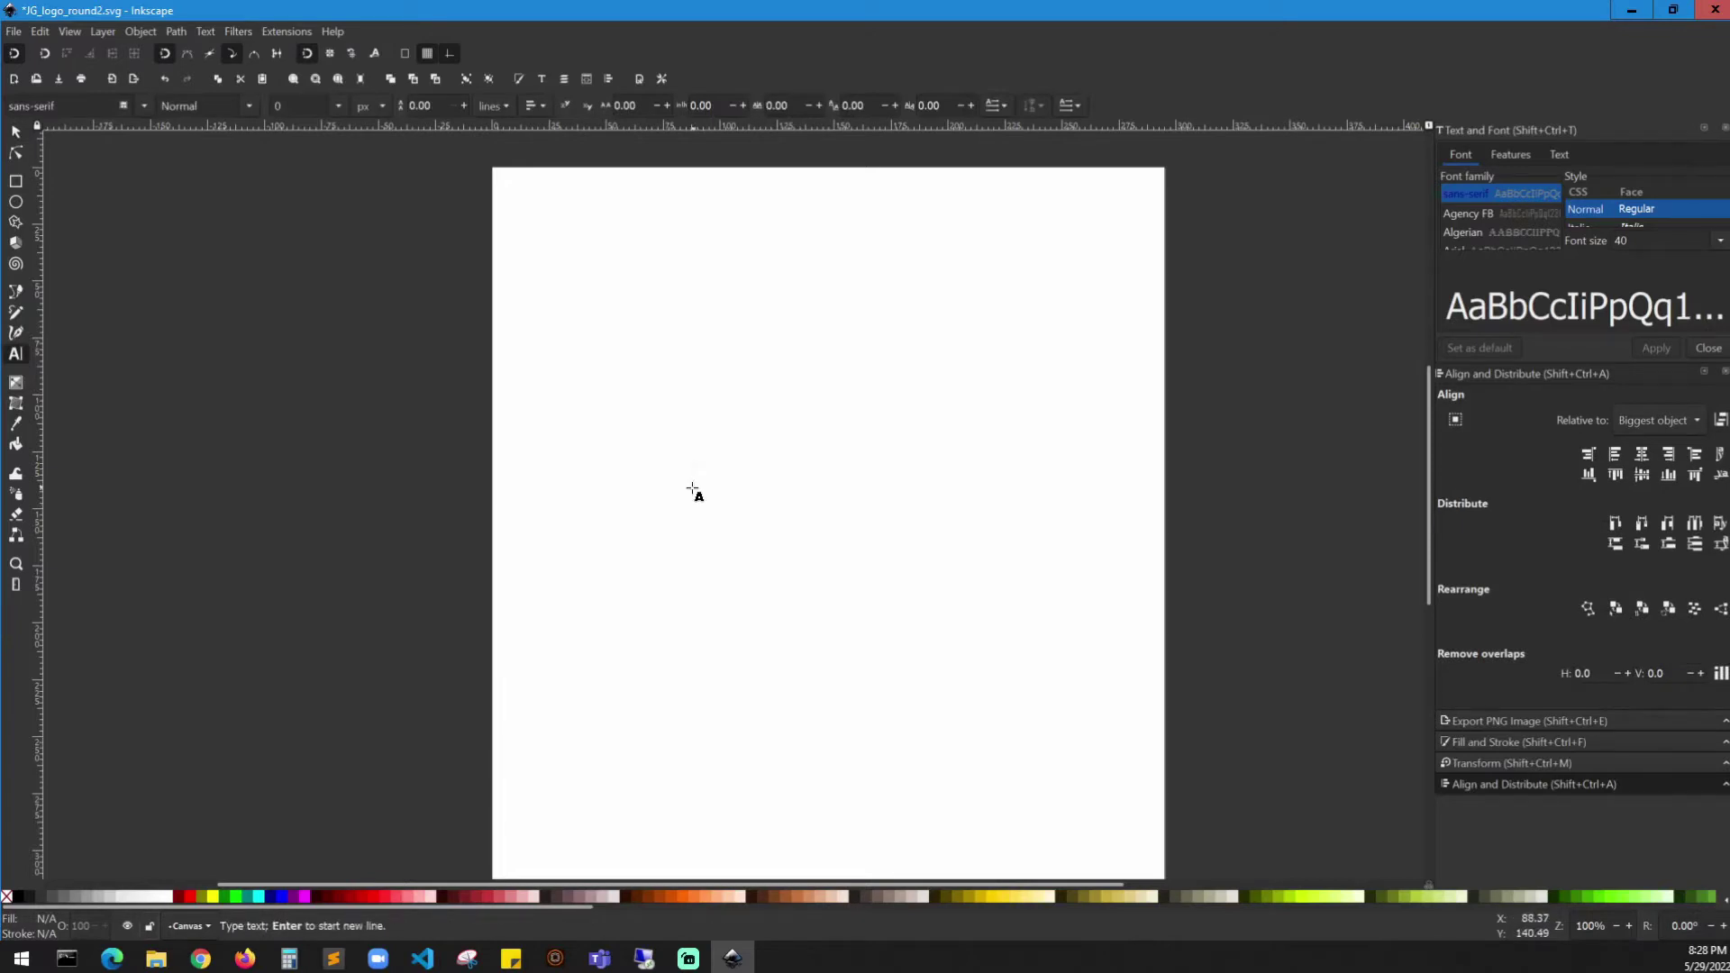
left_click(691, 489)
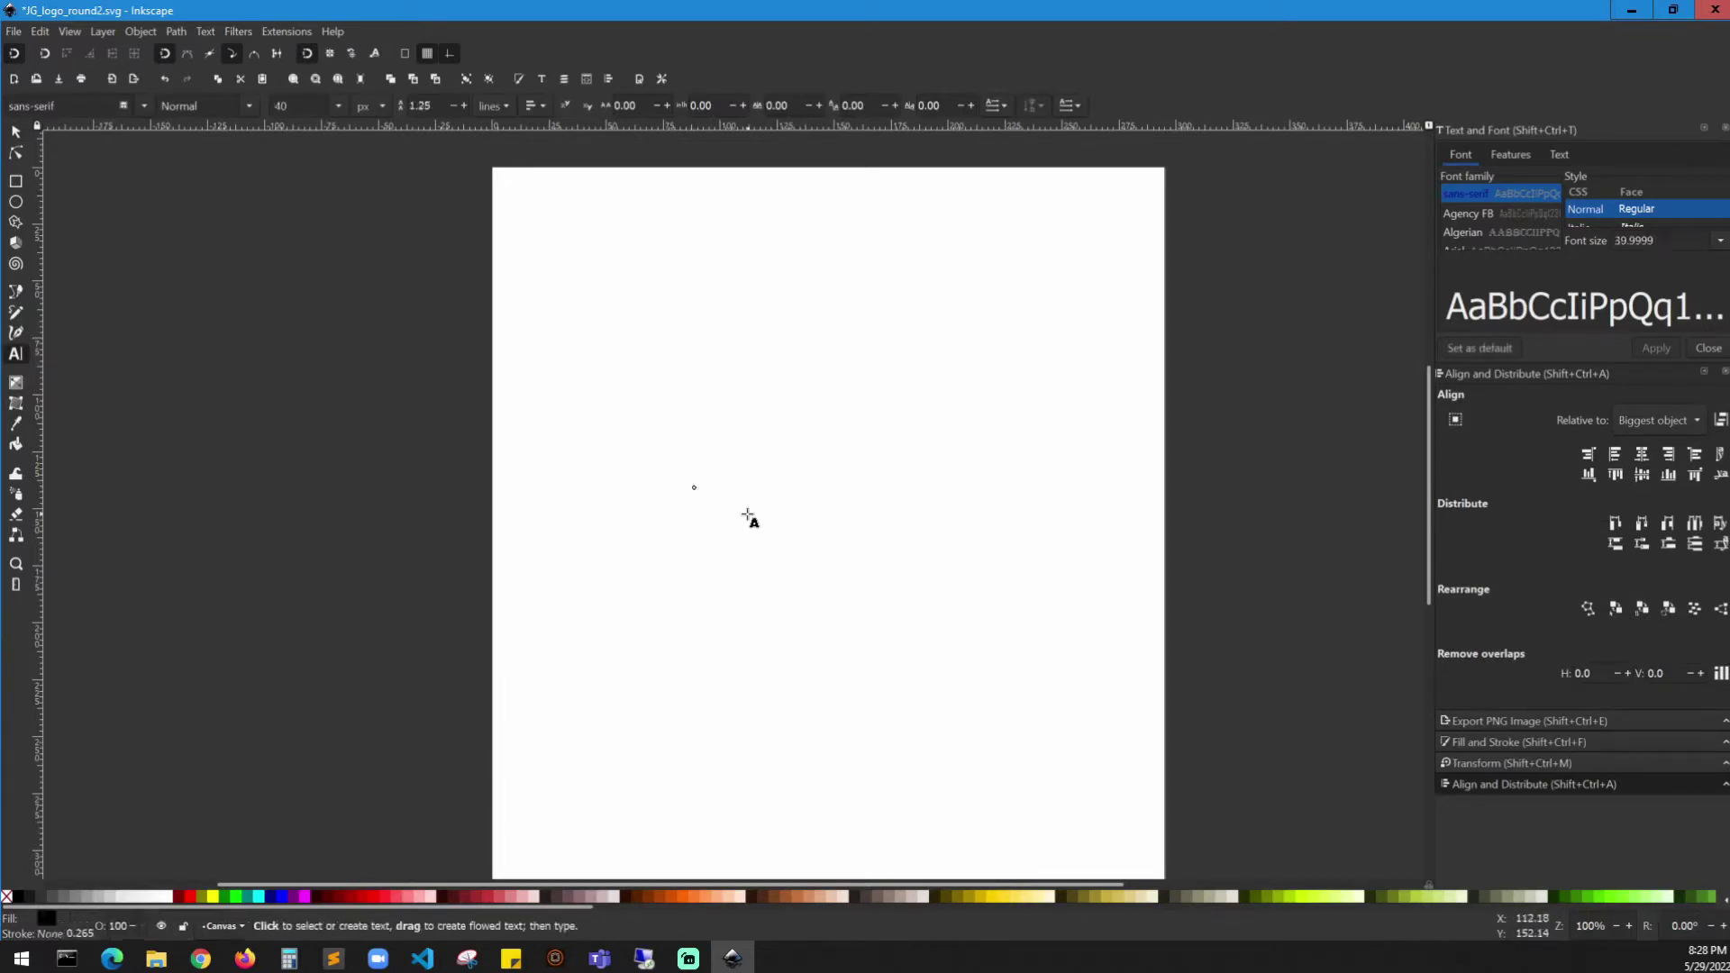
left_click(771, 530)
type("G")
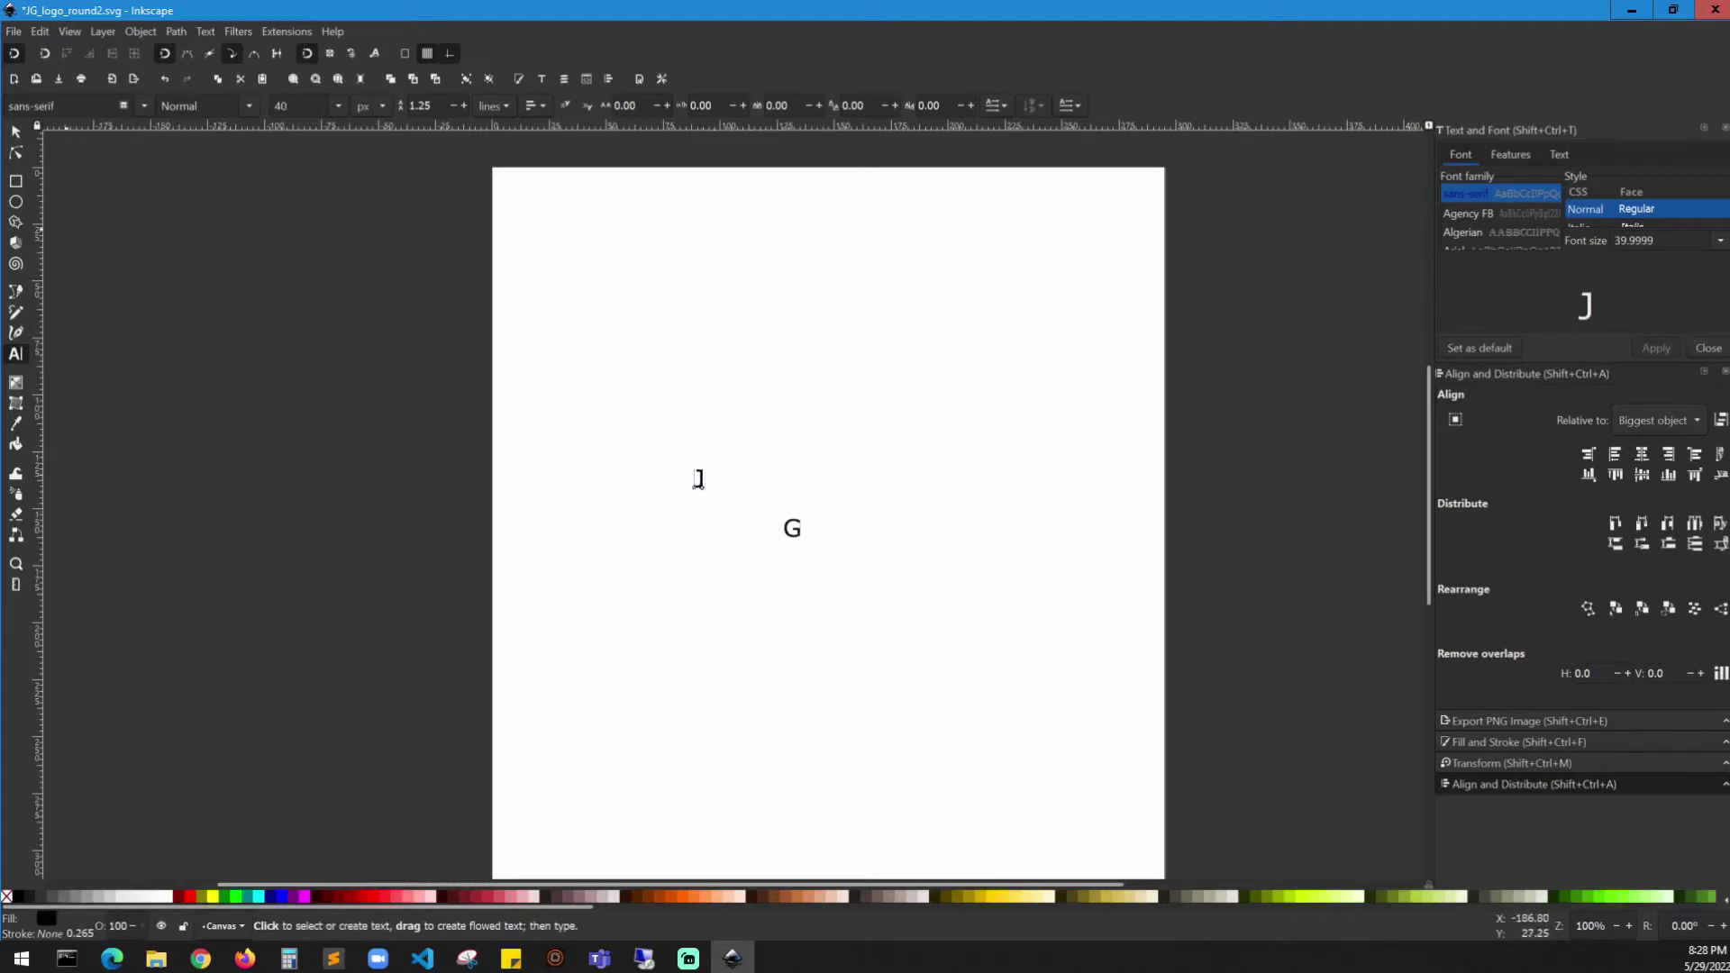
- Enlarge the J and move the G so the two letters overlap
left_click(16, 131)
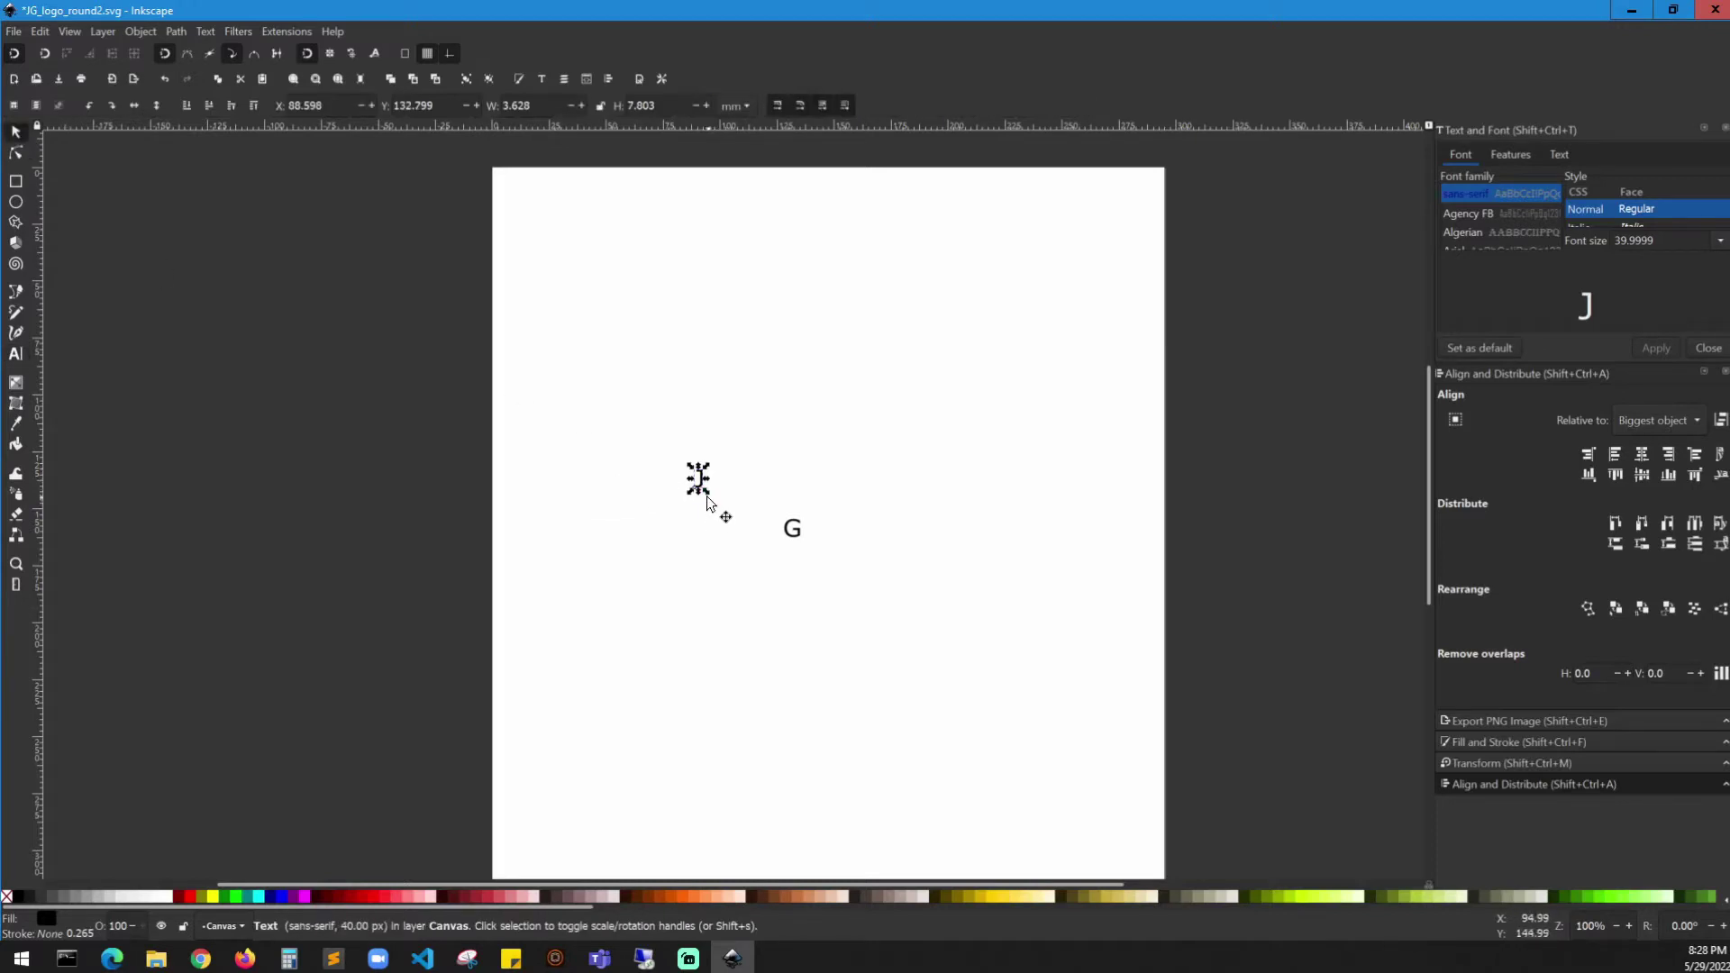
left_click_drag(707, 493, 870, 629)
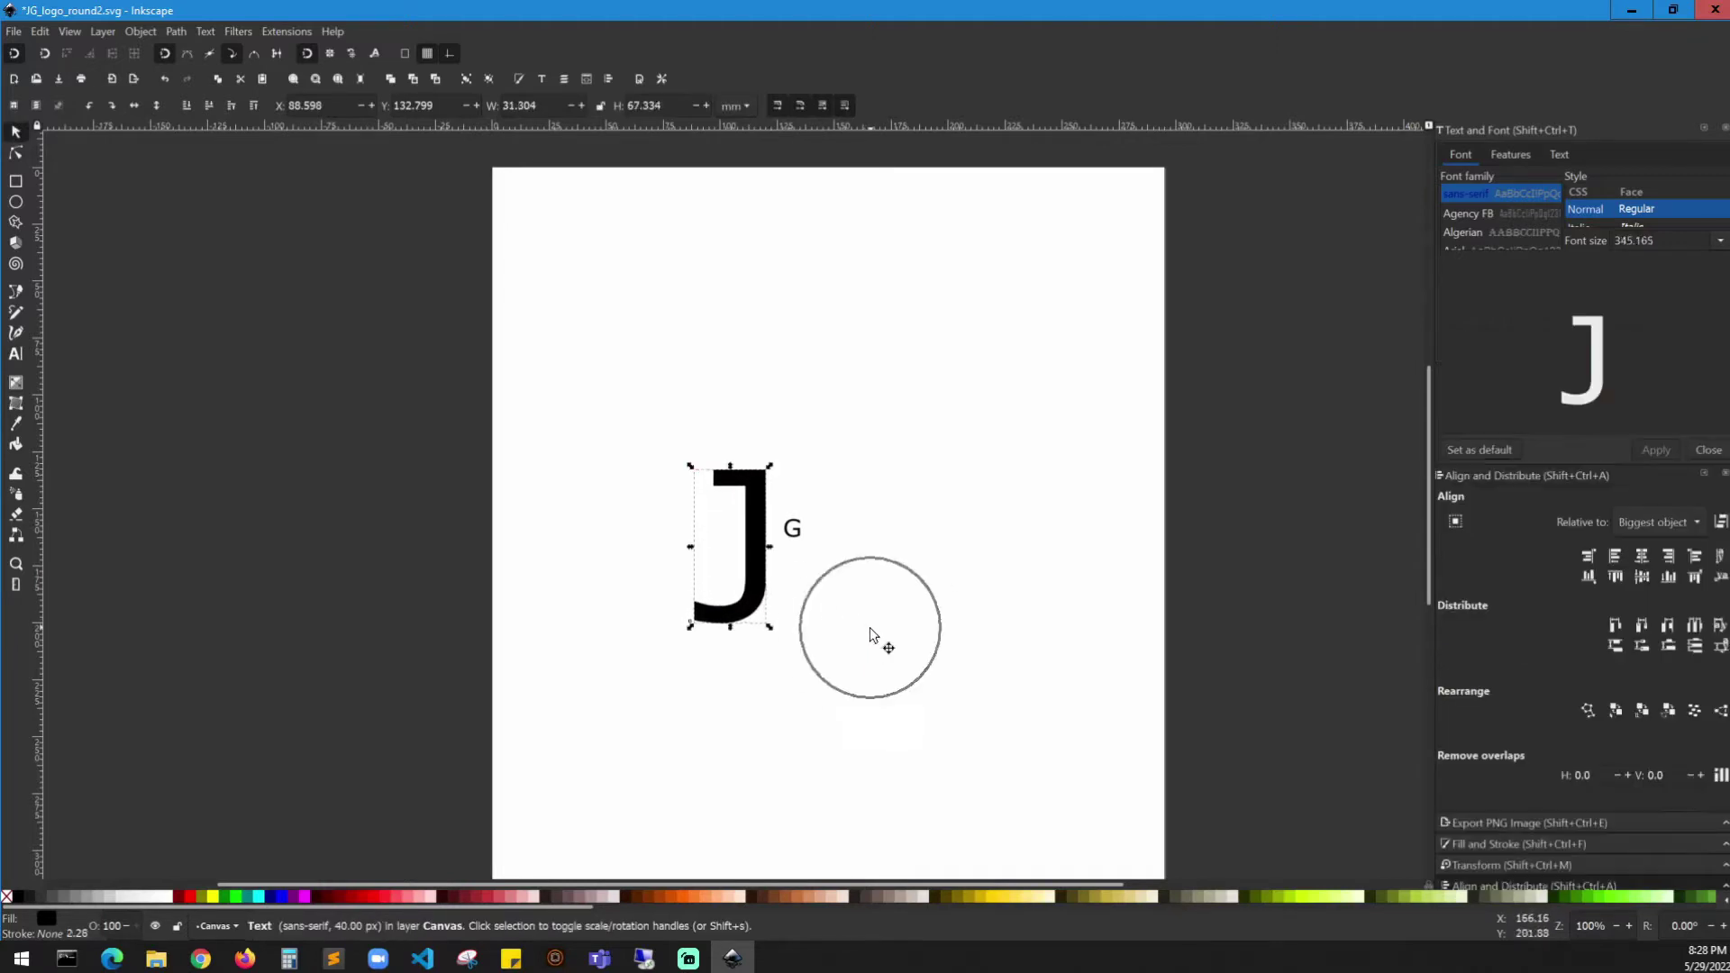
left_click(794, 539)
left_click_drag(795, 540, 831, 644)
- Select both letters and convert them to paths with Path > Object to Path
left_click(751, 491)
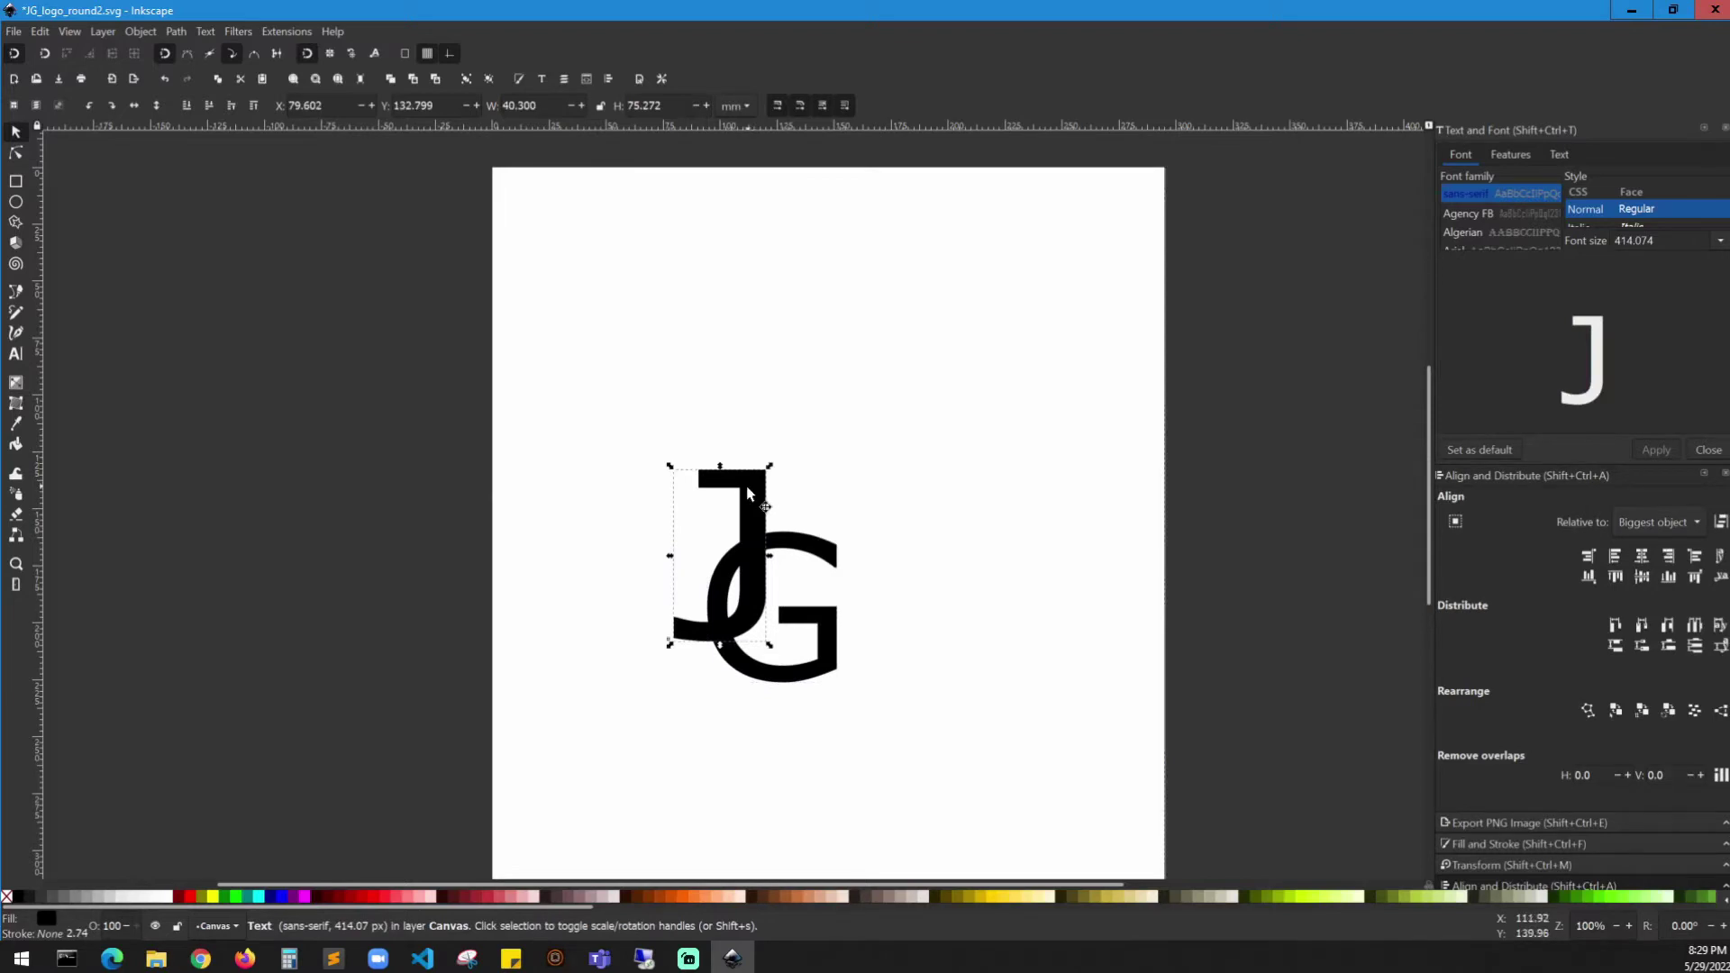
left_click(805, 554, "shift")
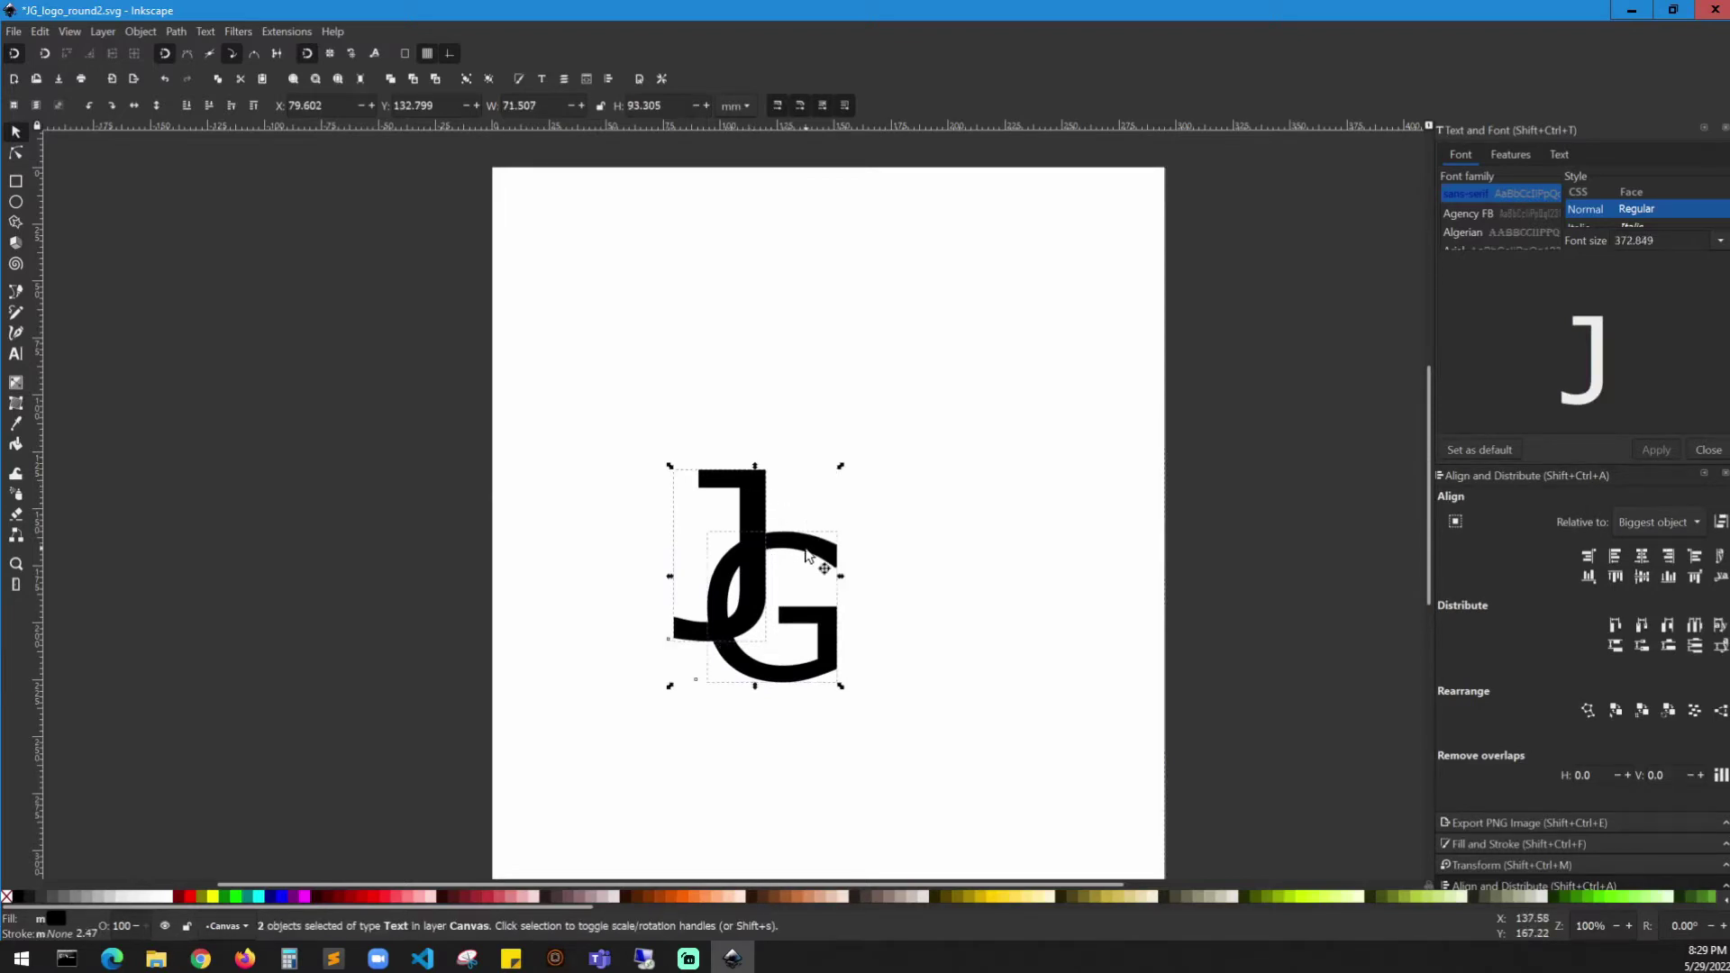
left_click(176, 31)
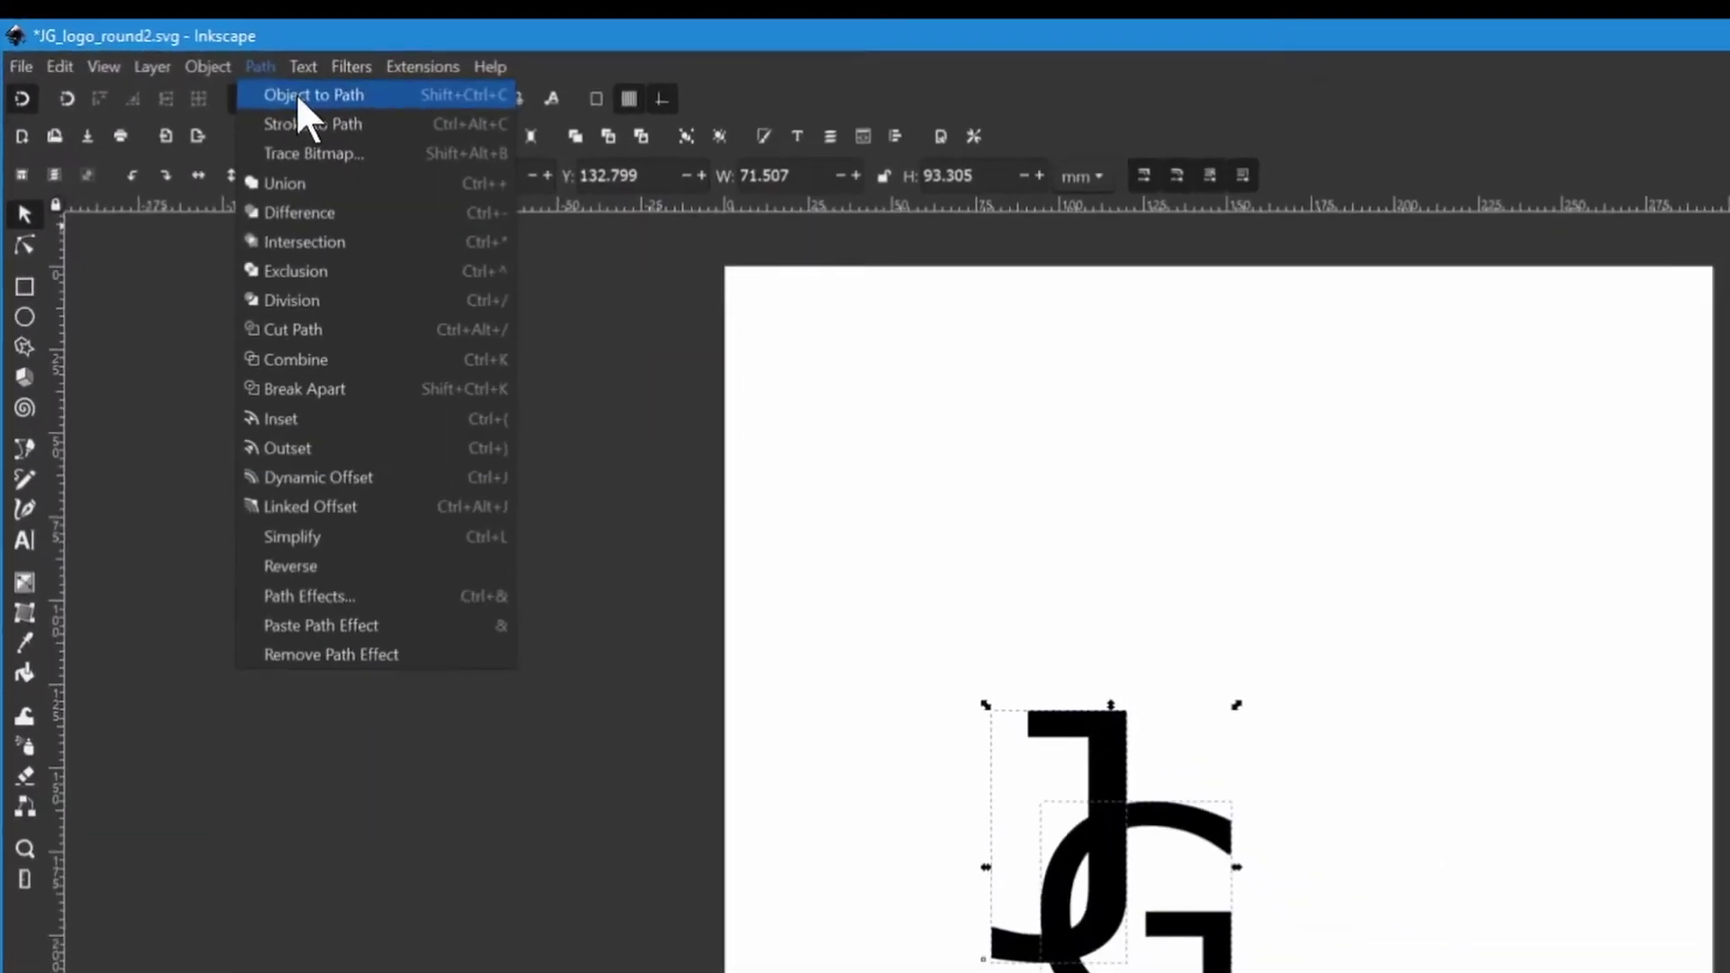
left_click(296, 93)
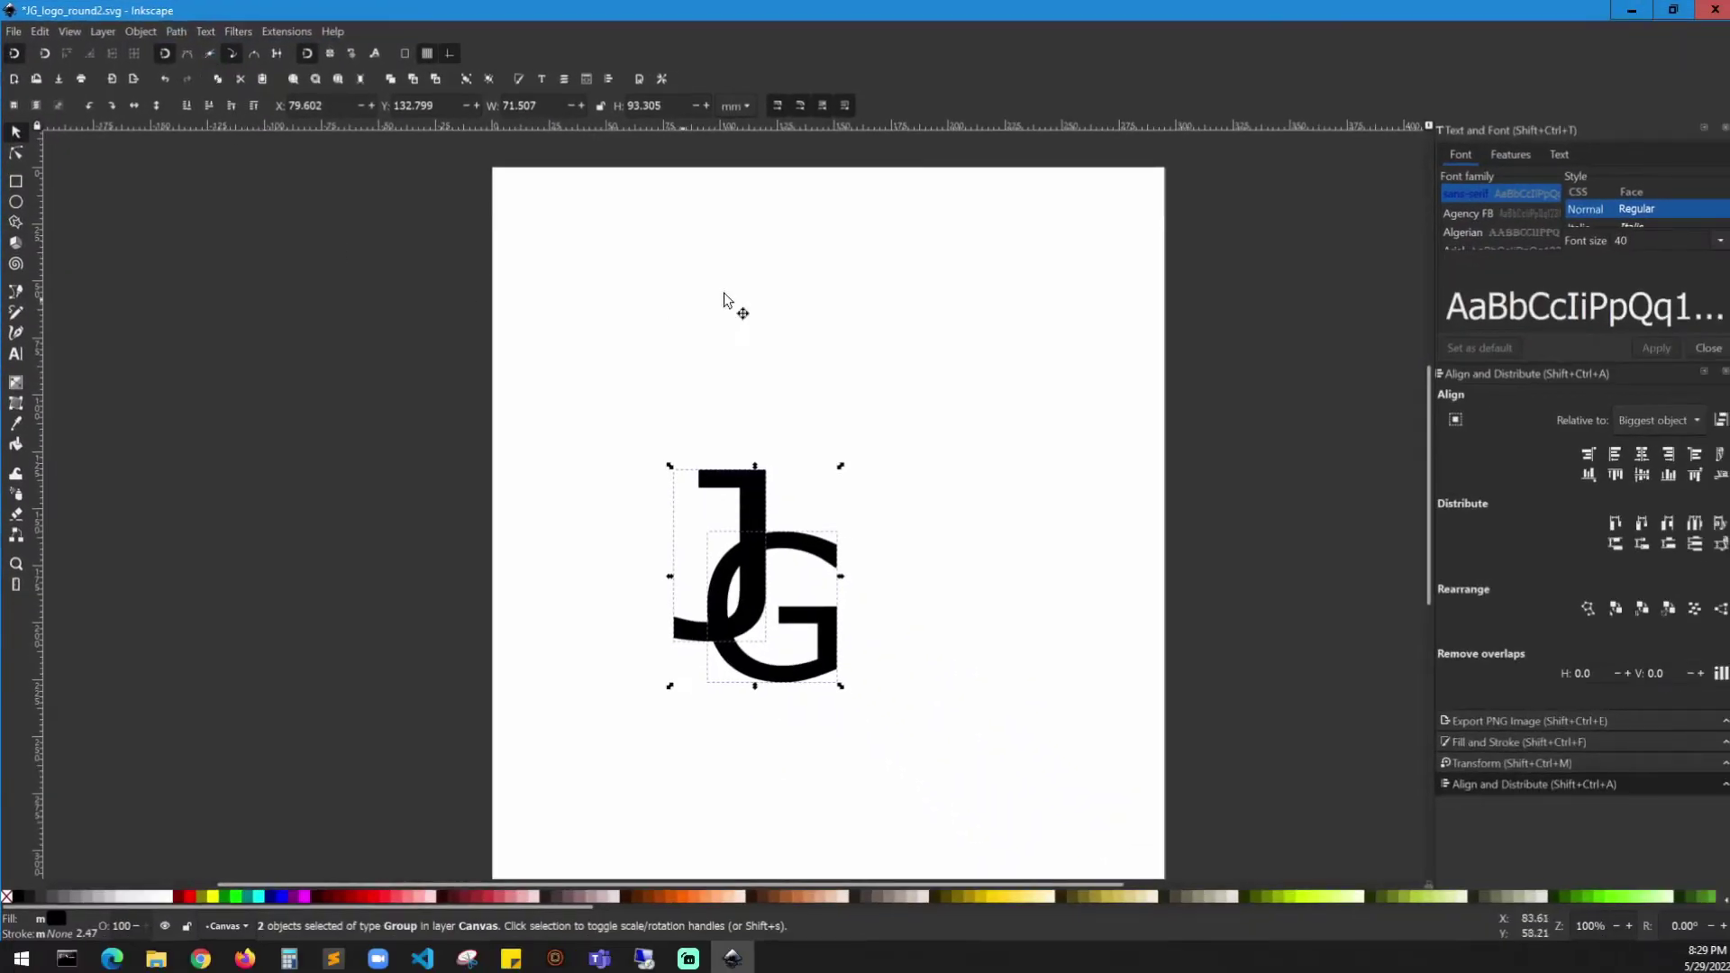
left_click(892, 302)
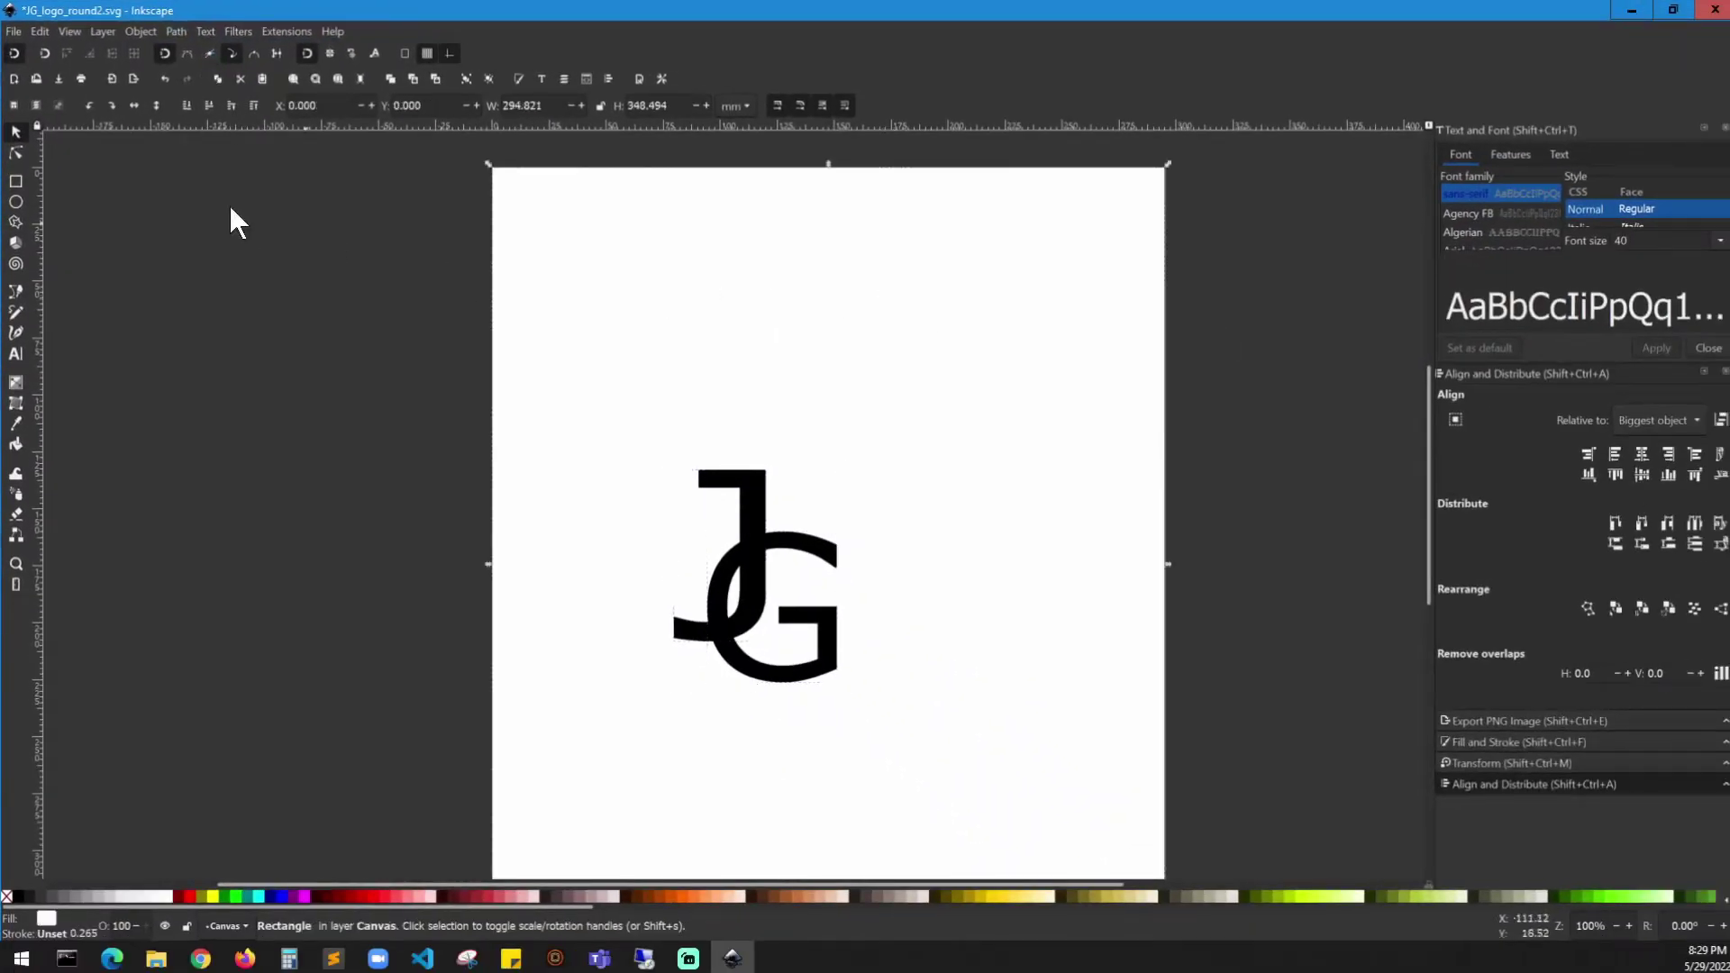
- Draw a circle above right of the JG monogram and set its stroke RGBA to 000000e4
left_click(16, 202)
left_click_drag(888, 272, 1051, 433)
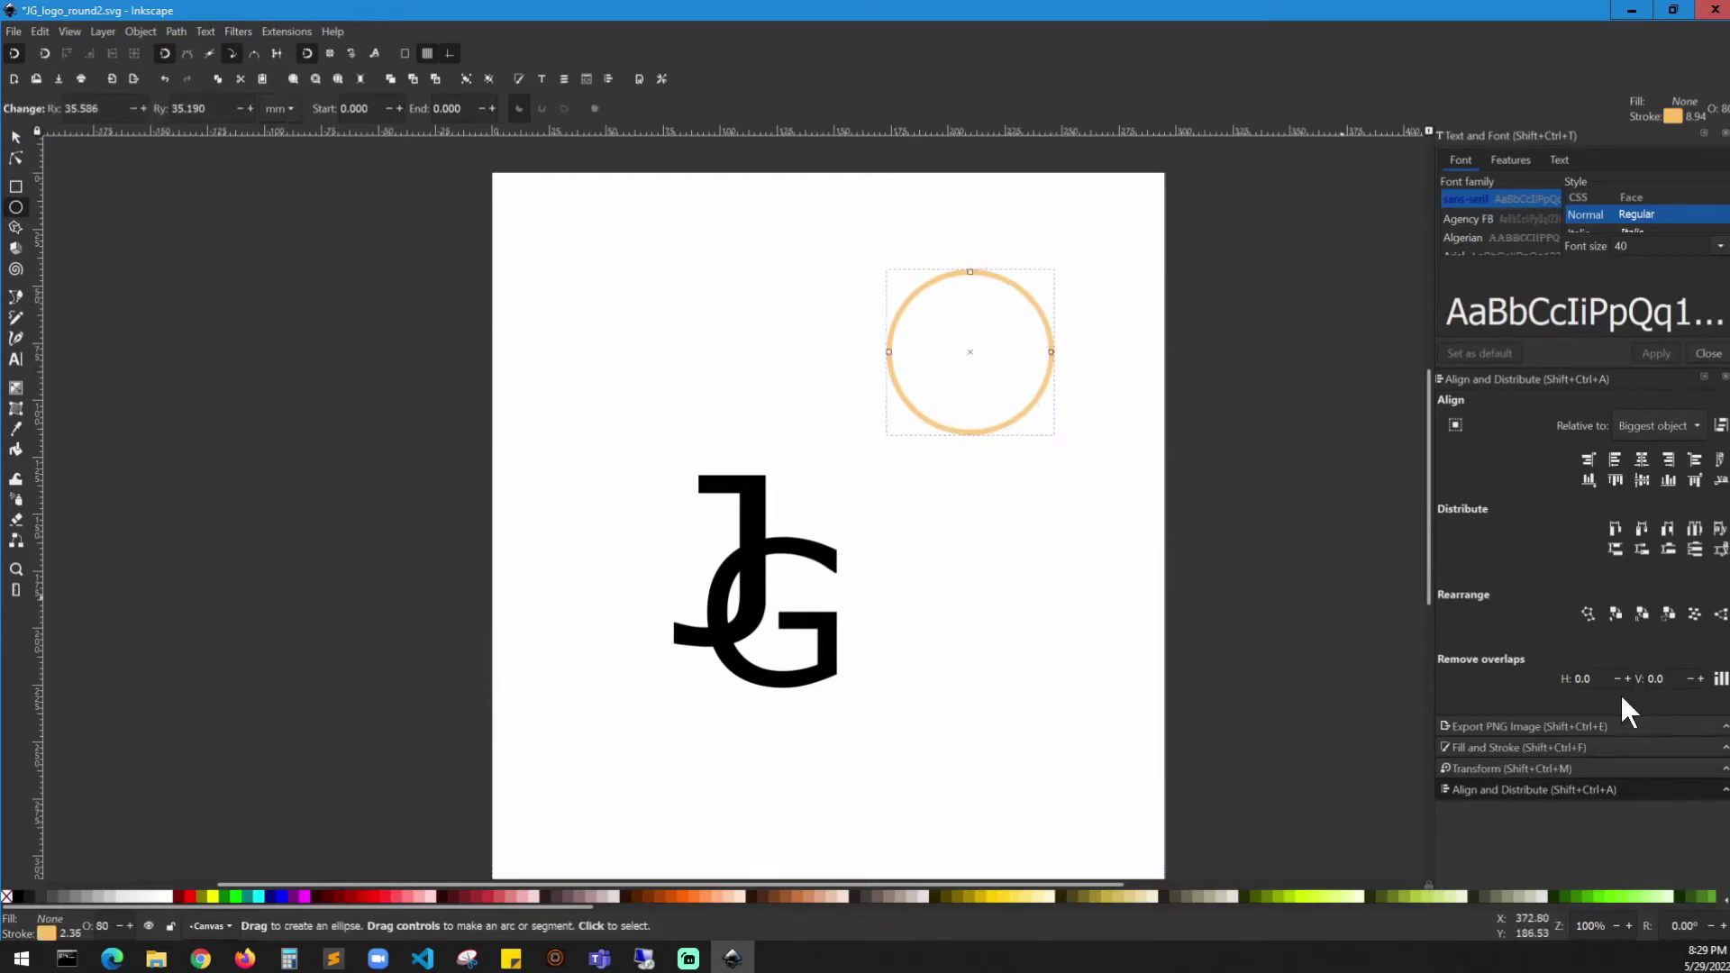
left_click(1491, 748)
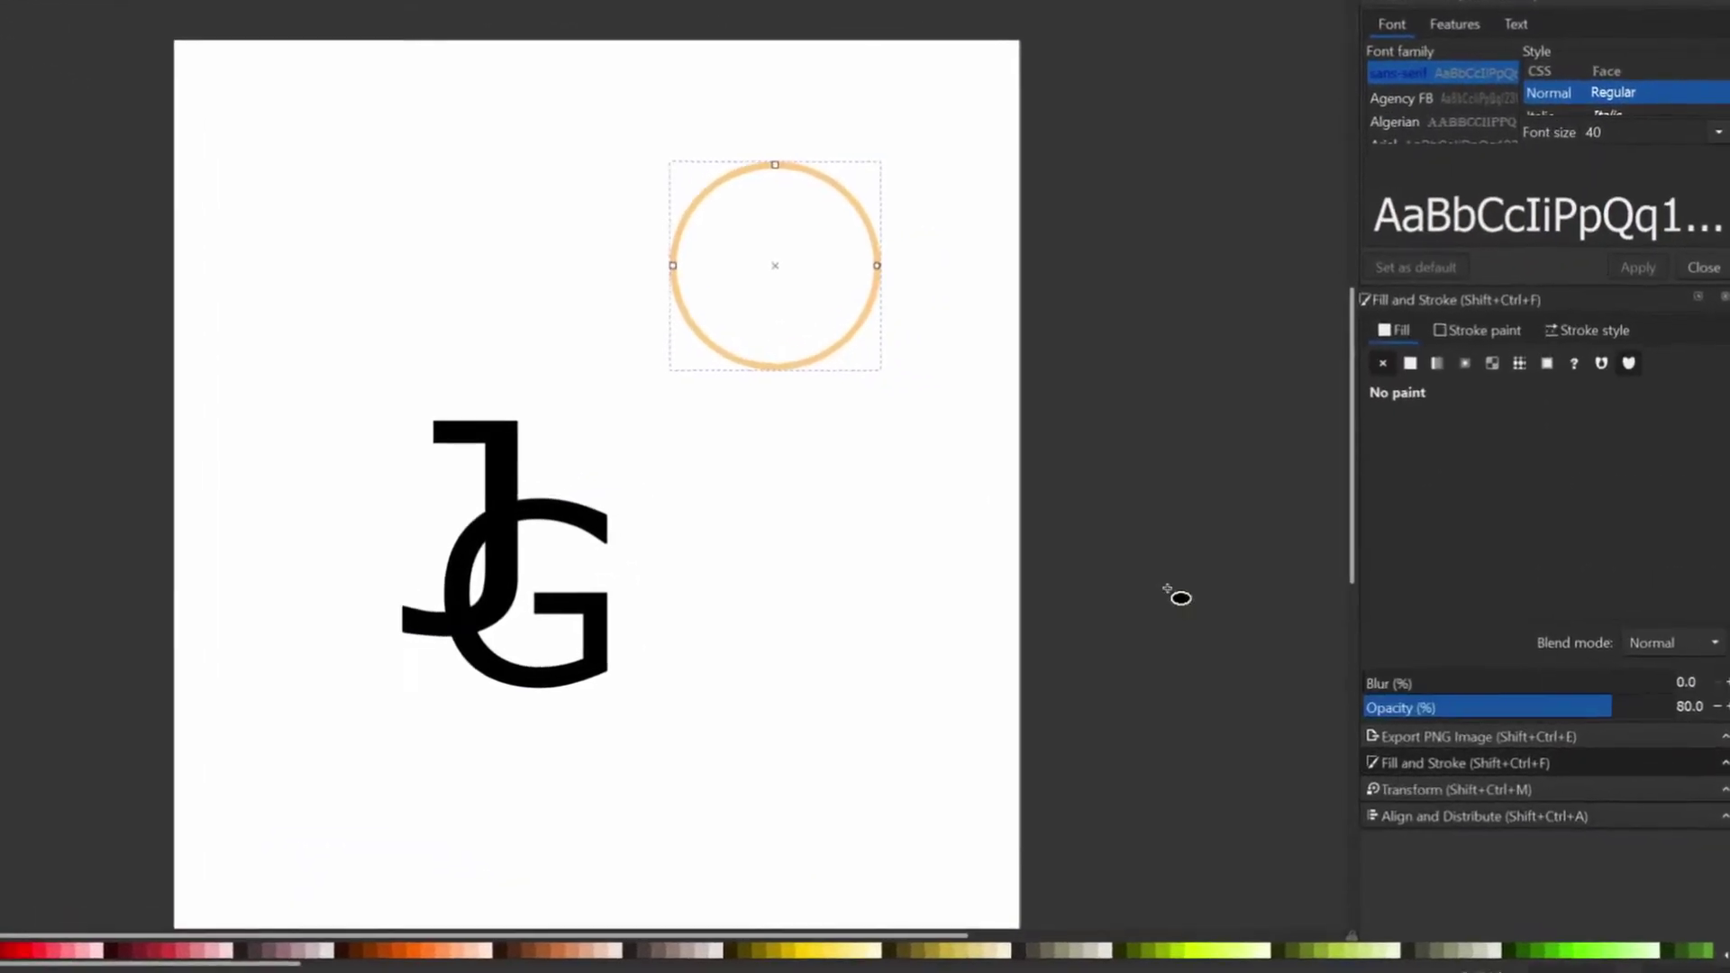
left_click(1462, 331)
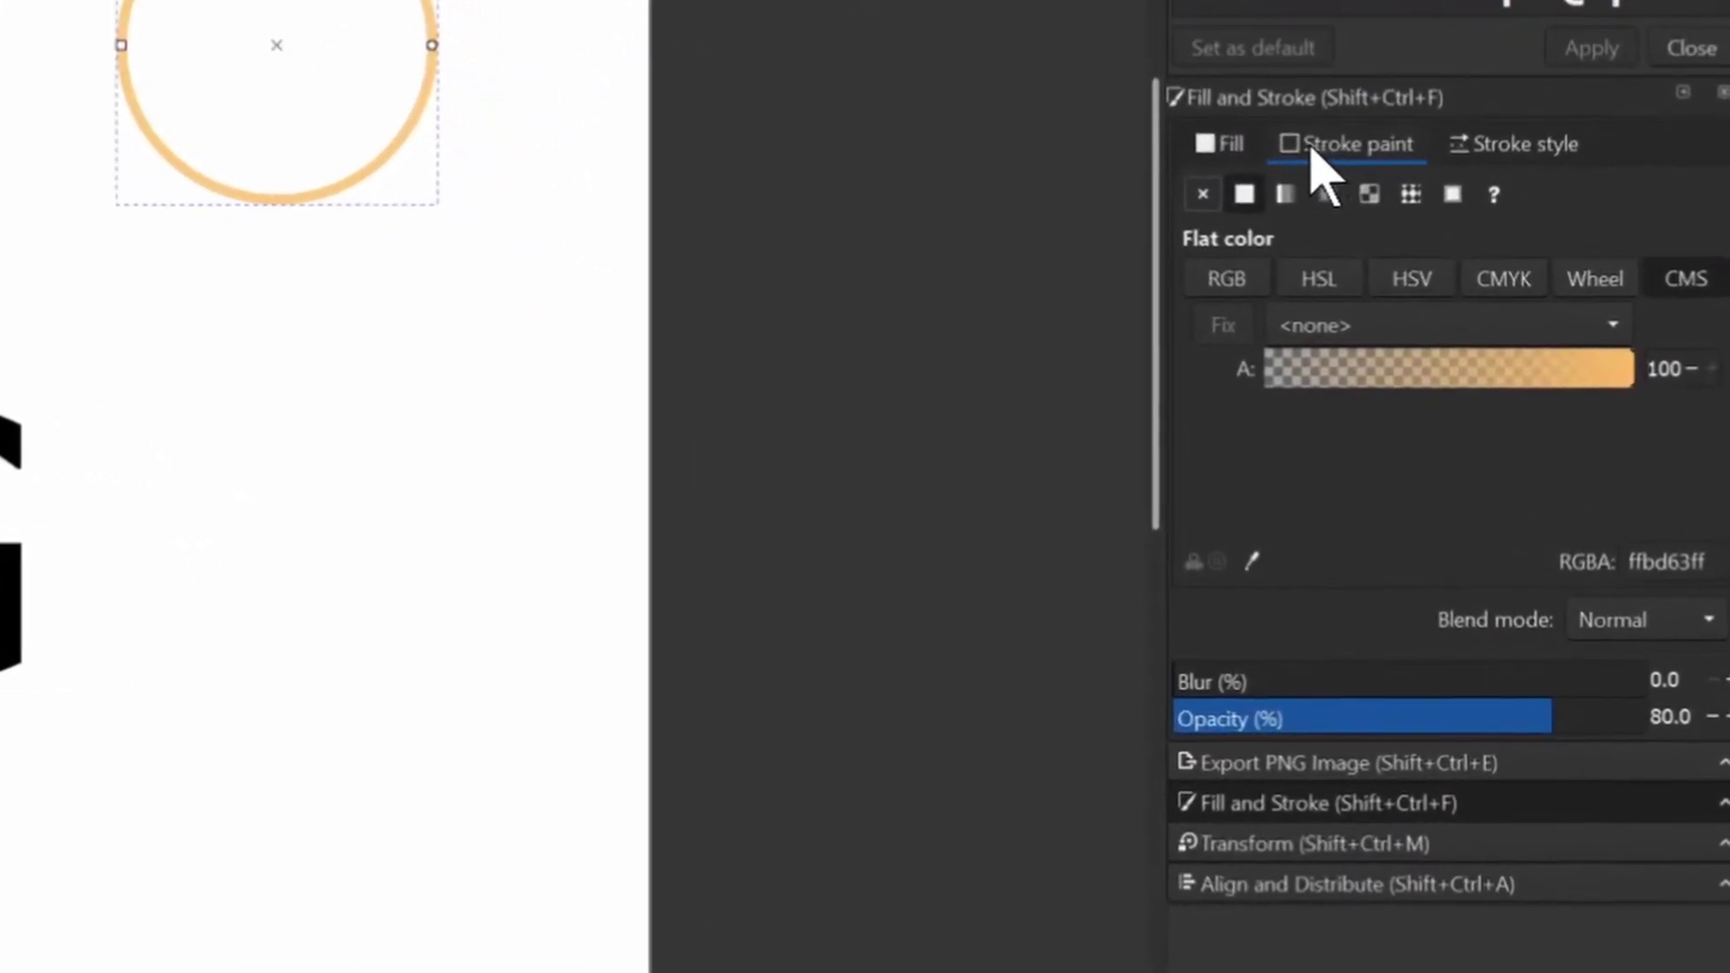
left_click(1551, 146)
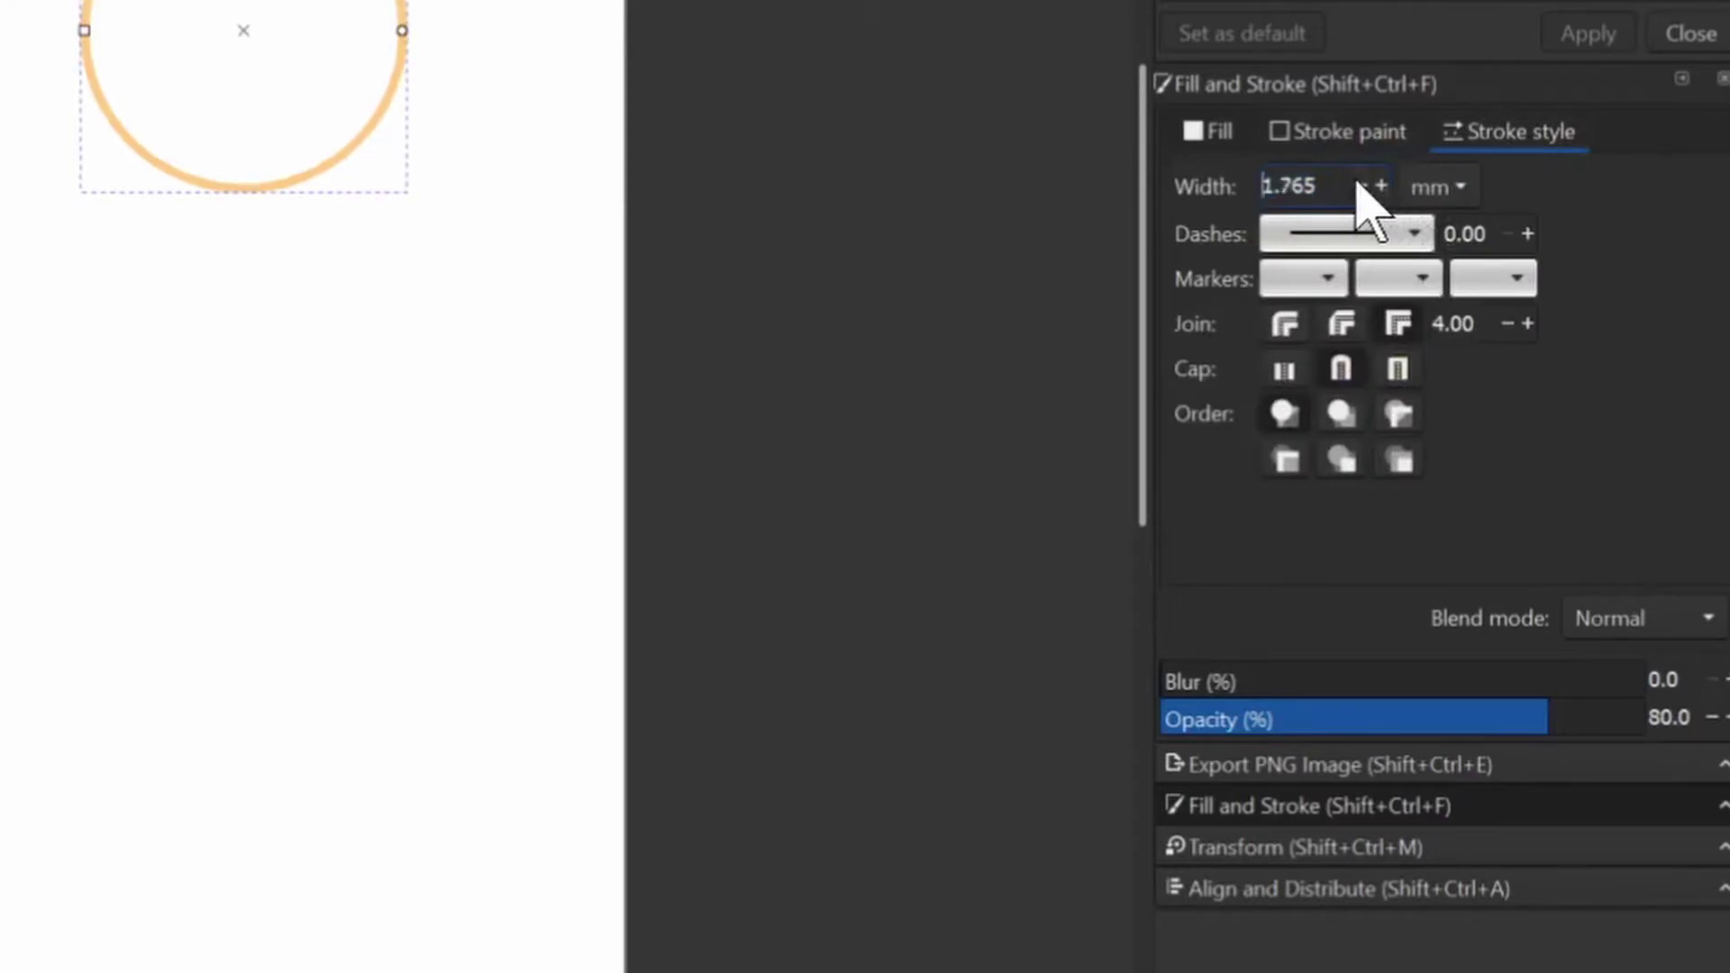
left_click(1338, 139)
left_click(1215, 272)
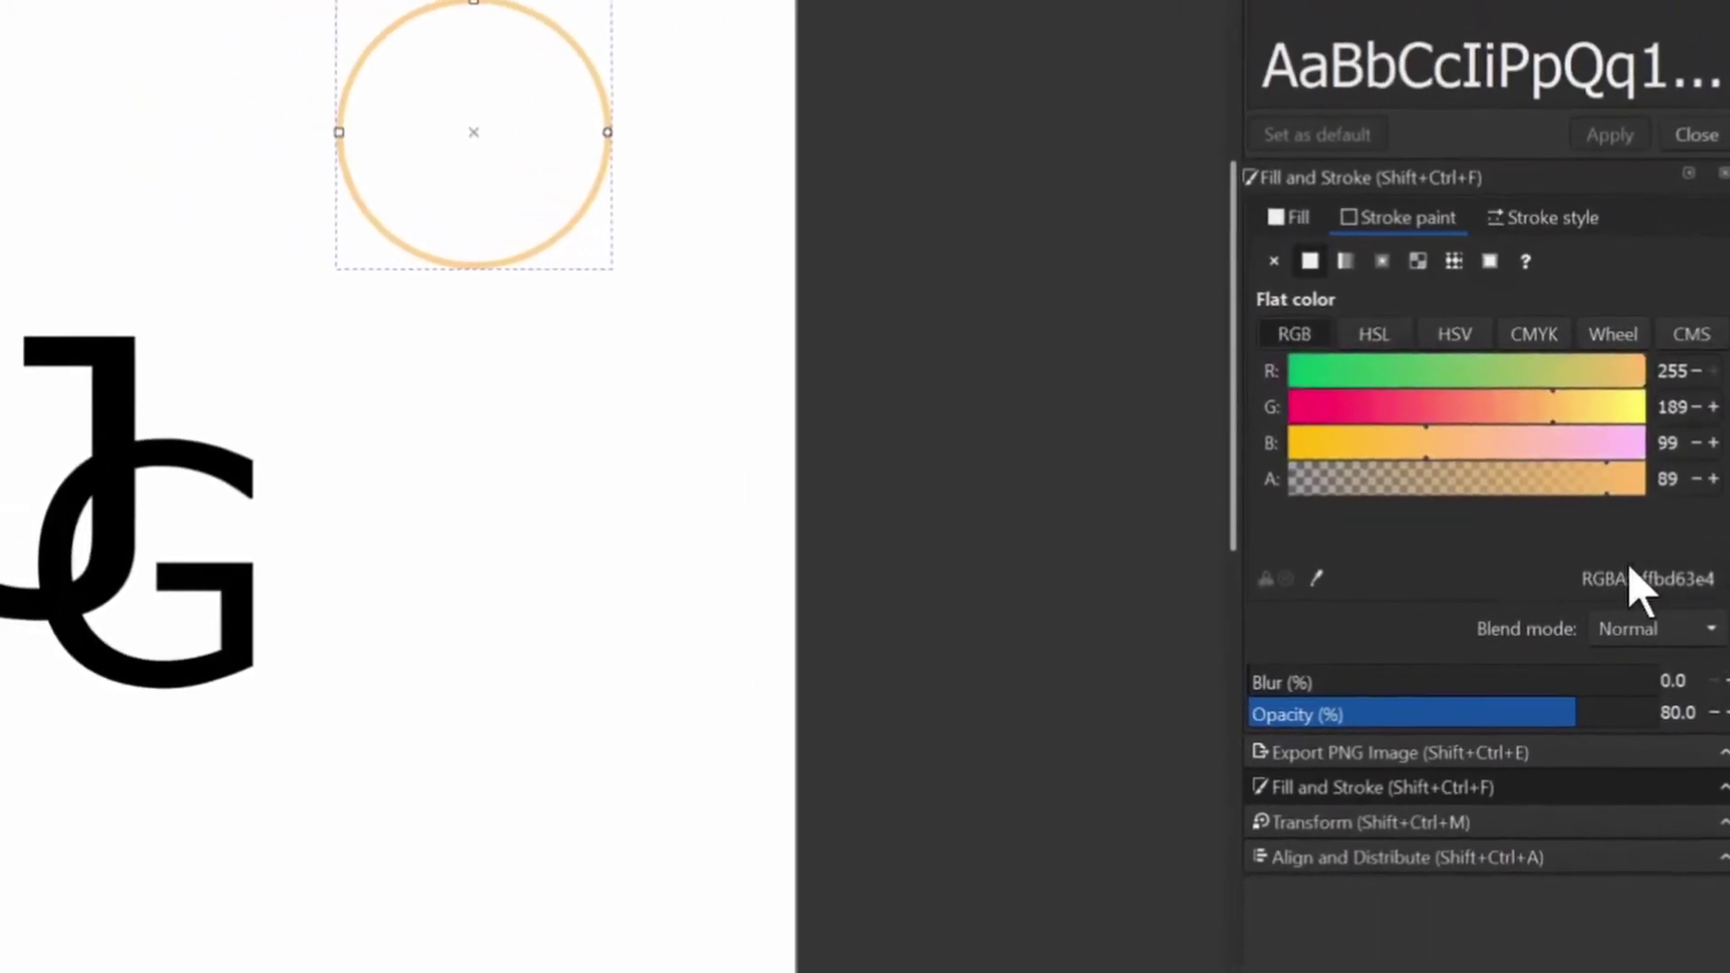
double_click(1648, 578)
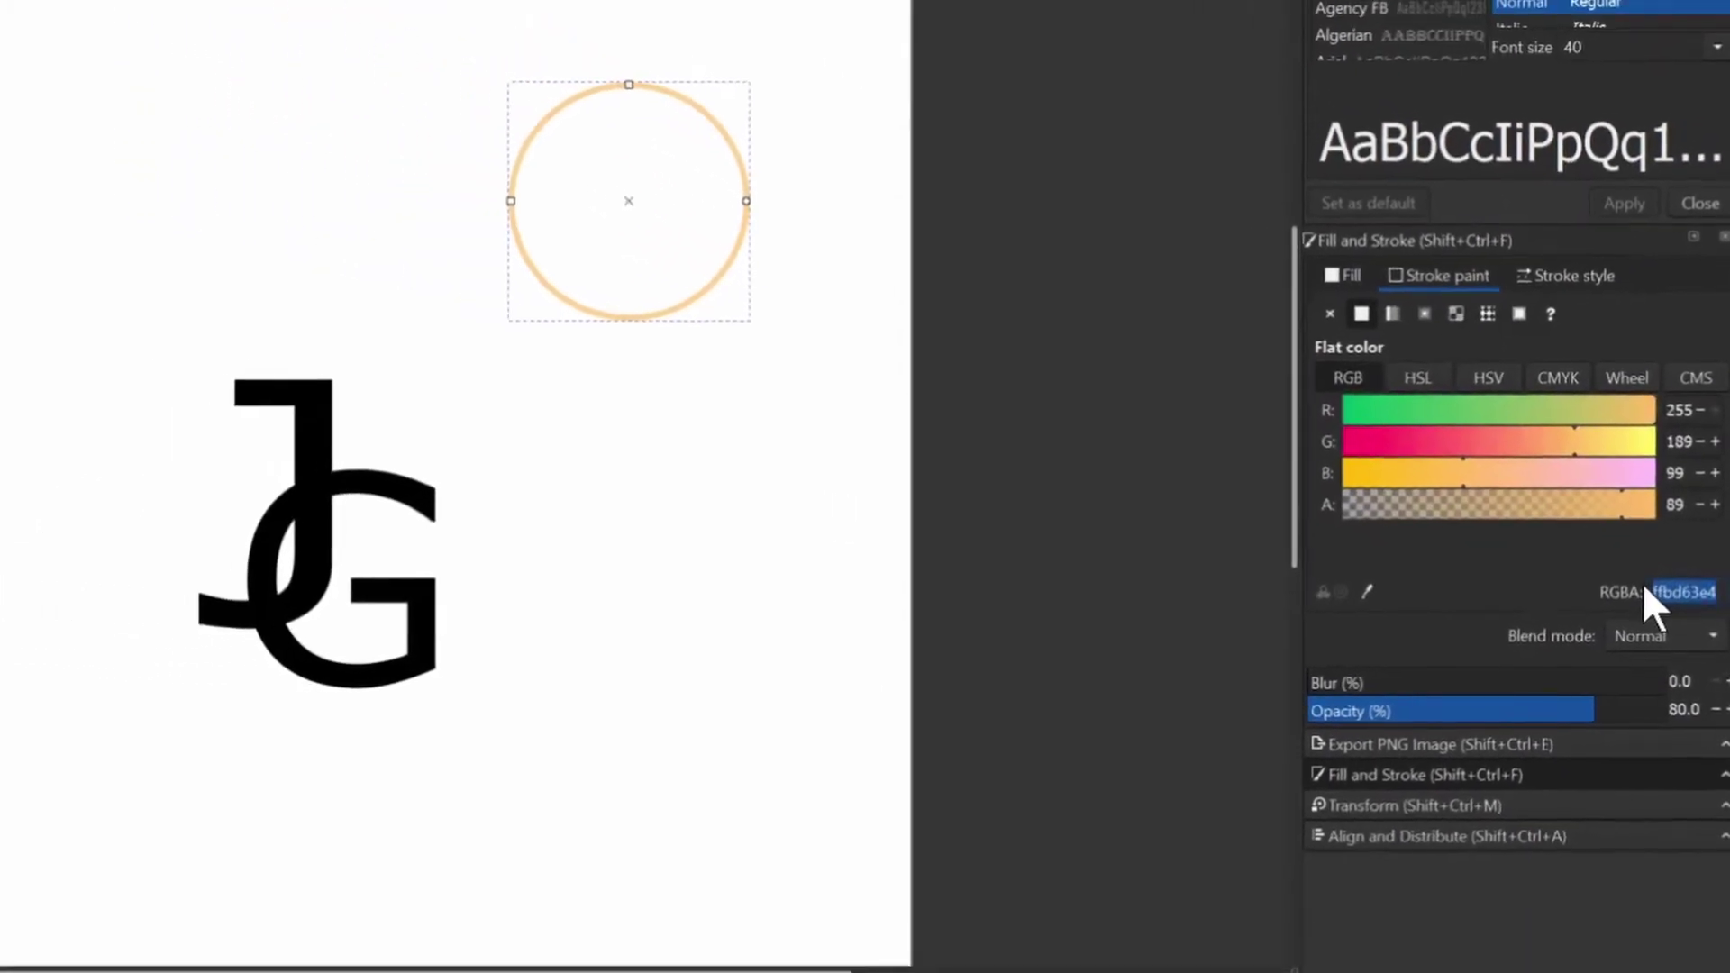
type("00")
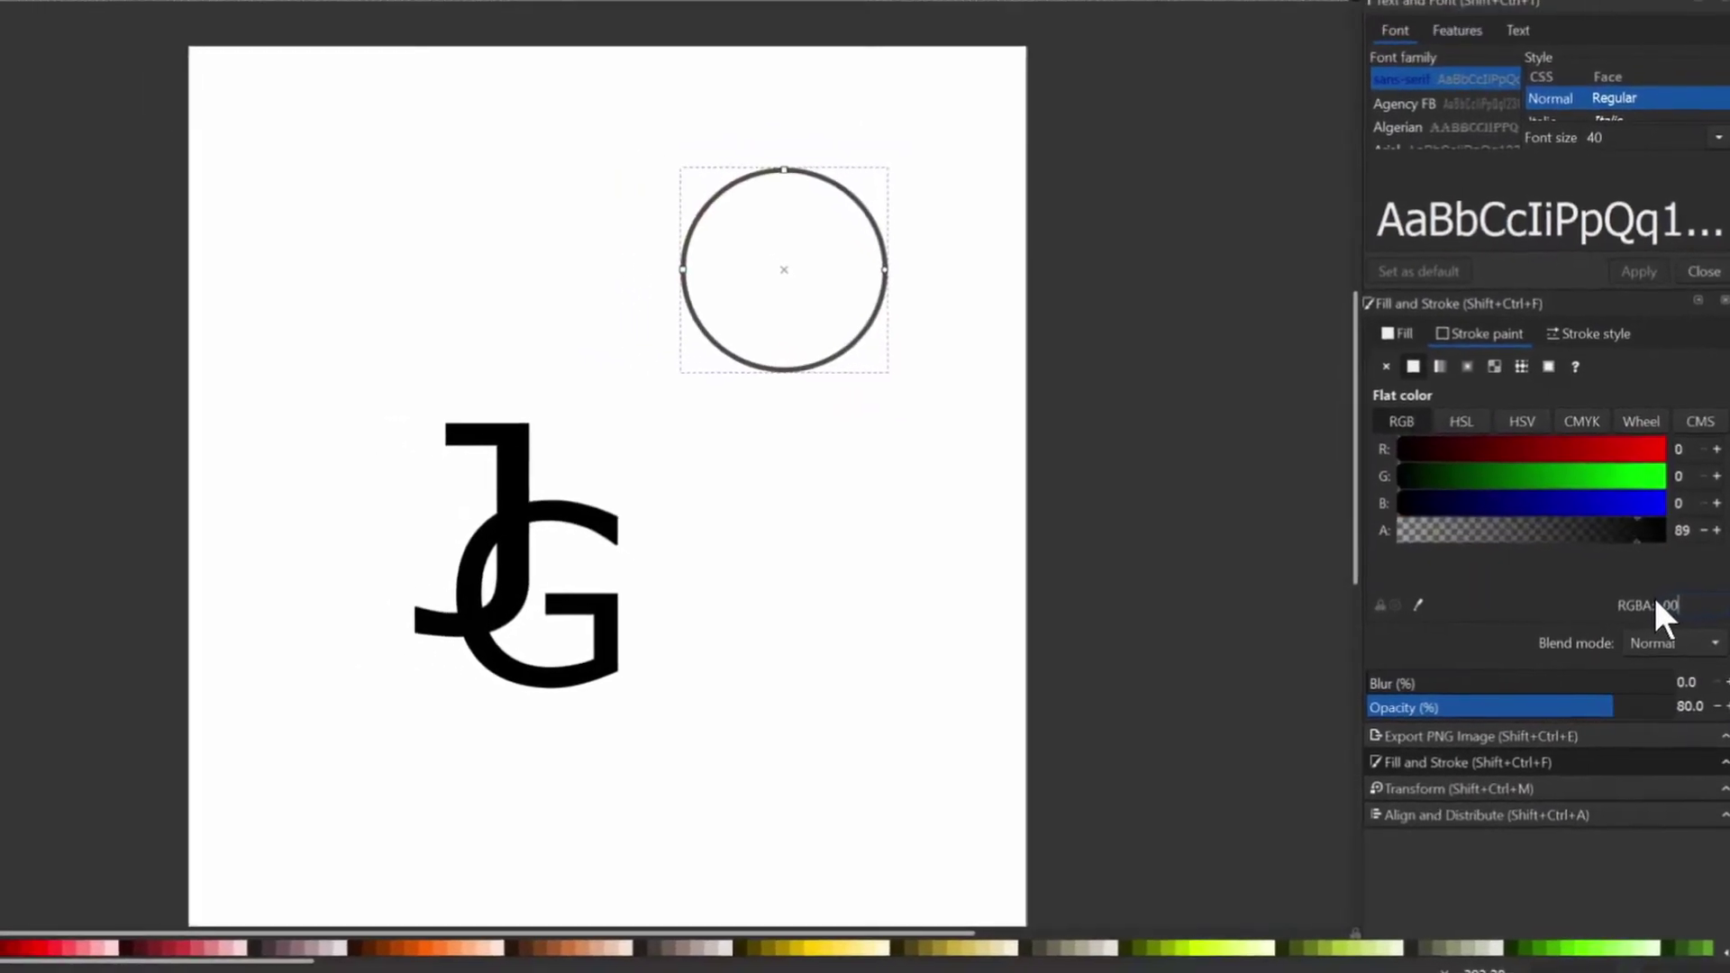
type("0")
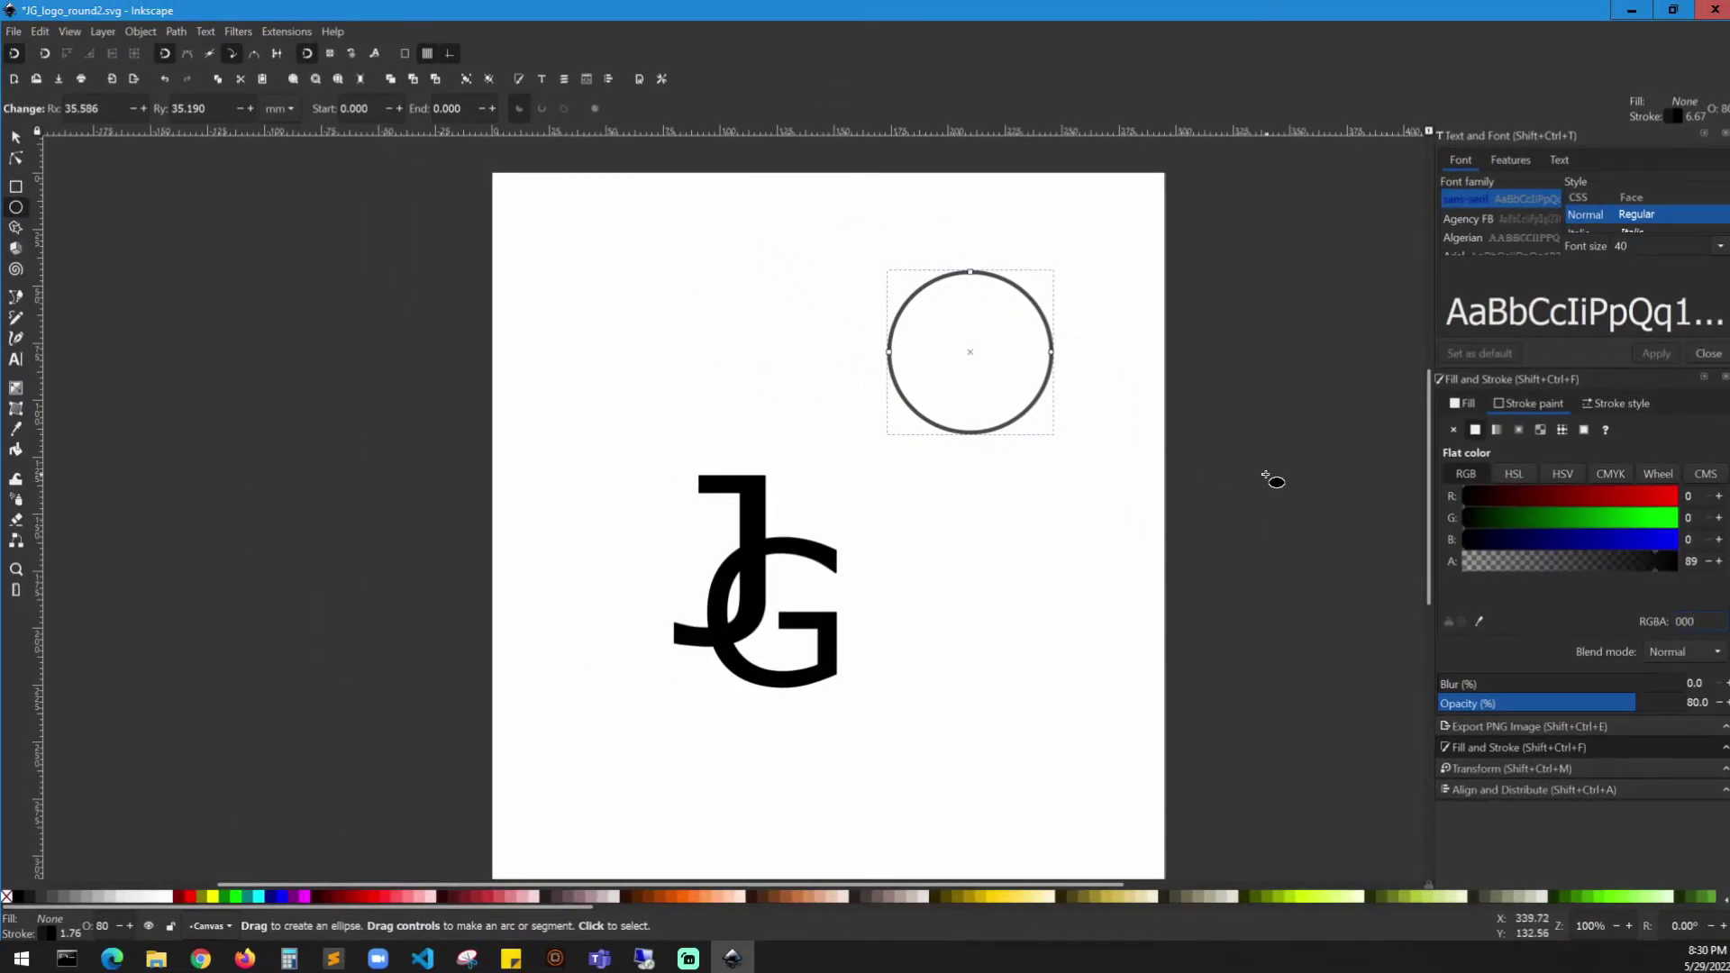
left_click(15, 135)
- Set the Transform dialog's Rotate angle to 20°
left_click(1015, 404)
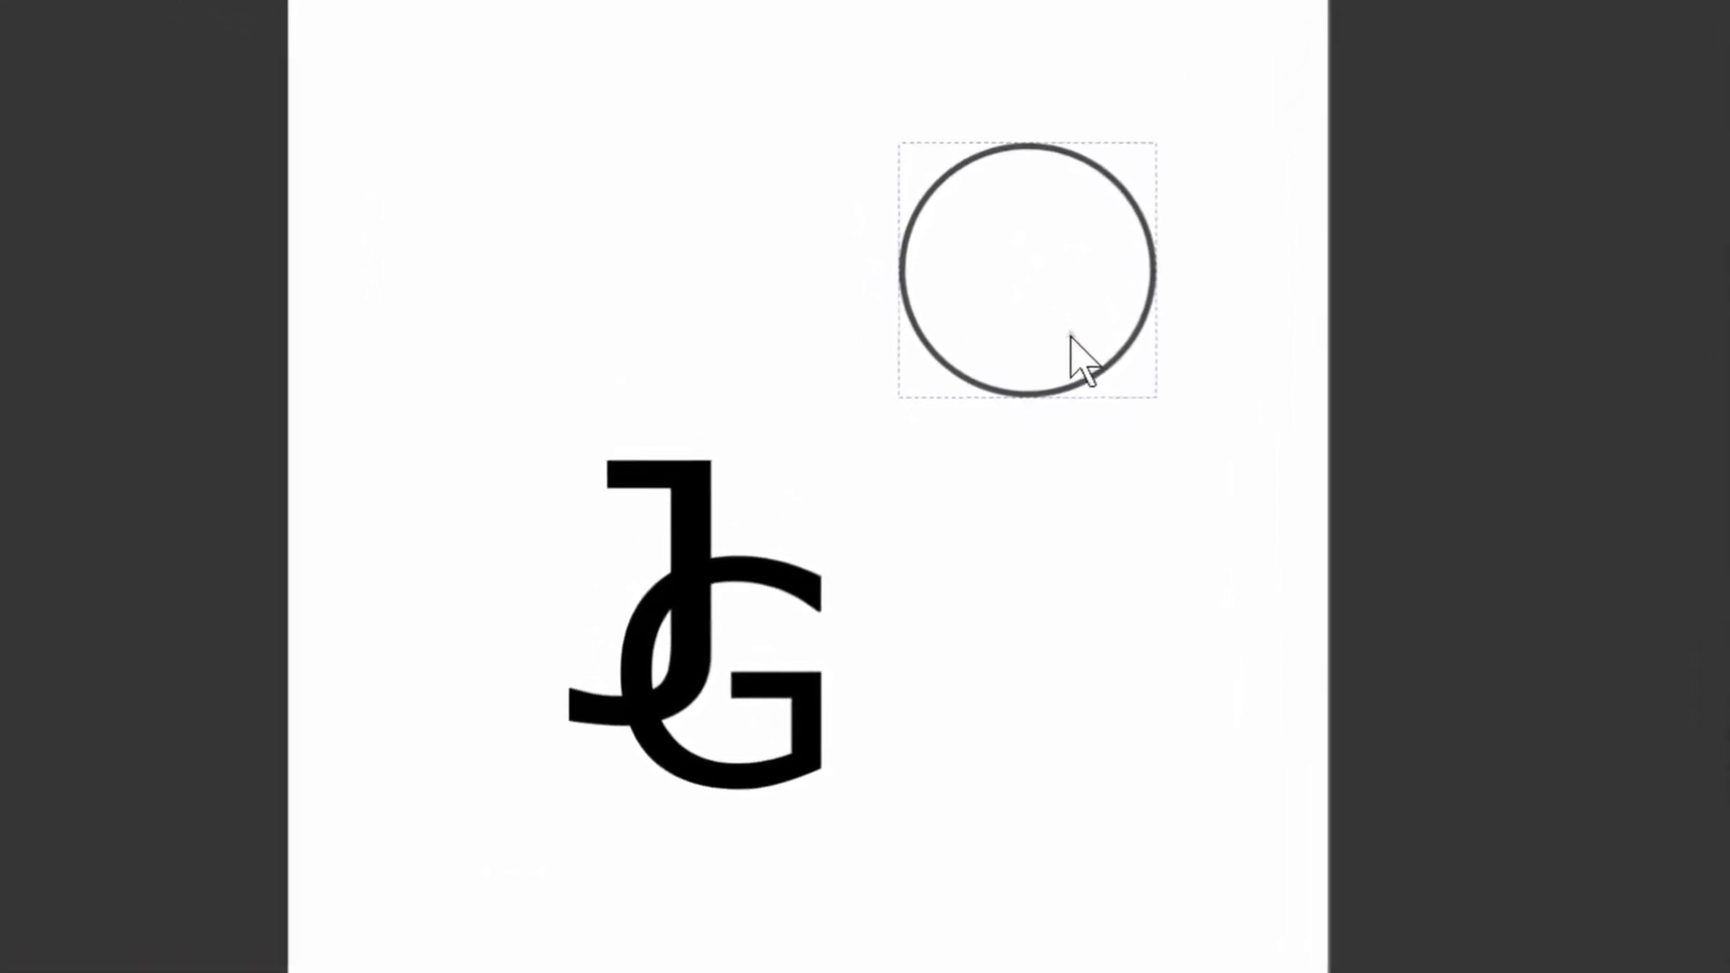
left_click(1126, 340)
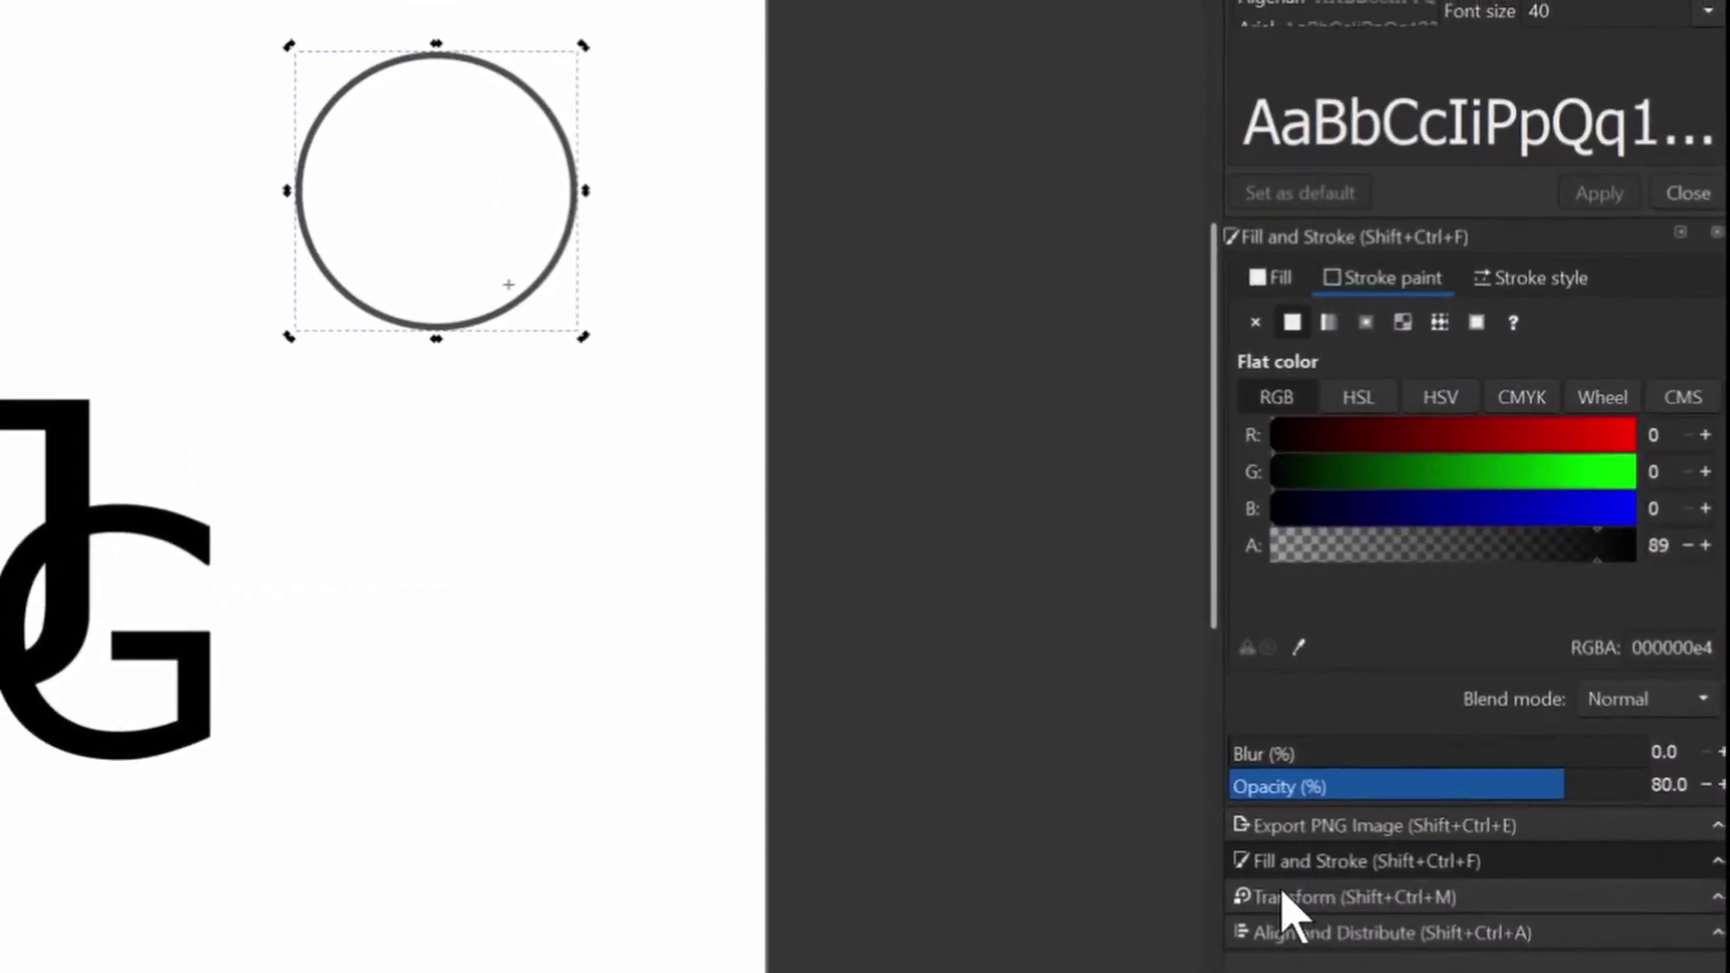
left_click(1314, 900)
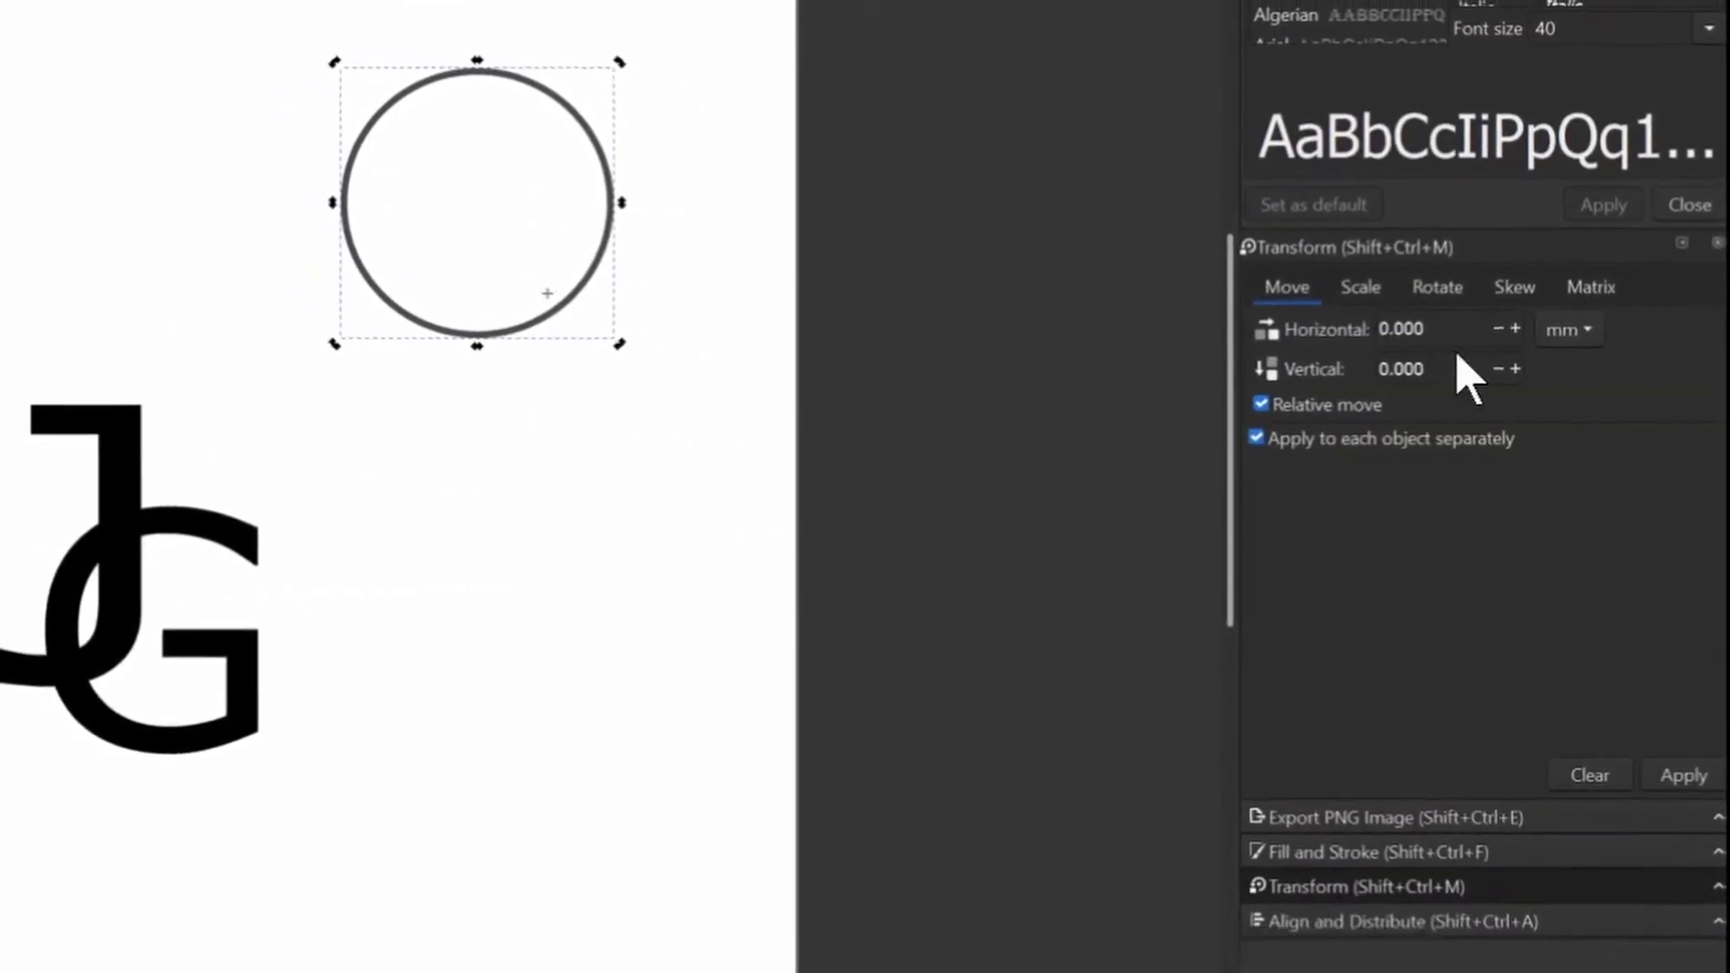
left_click(1434, 285)
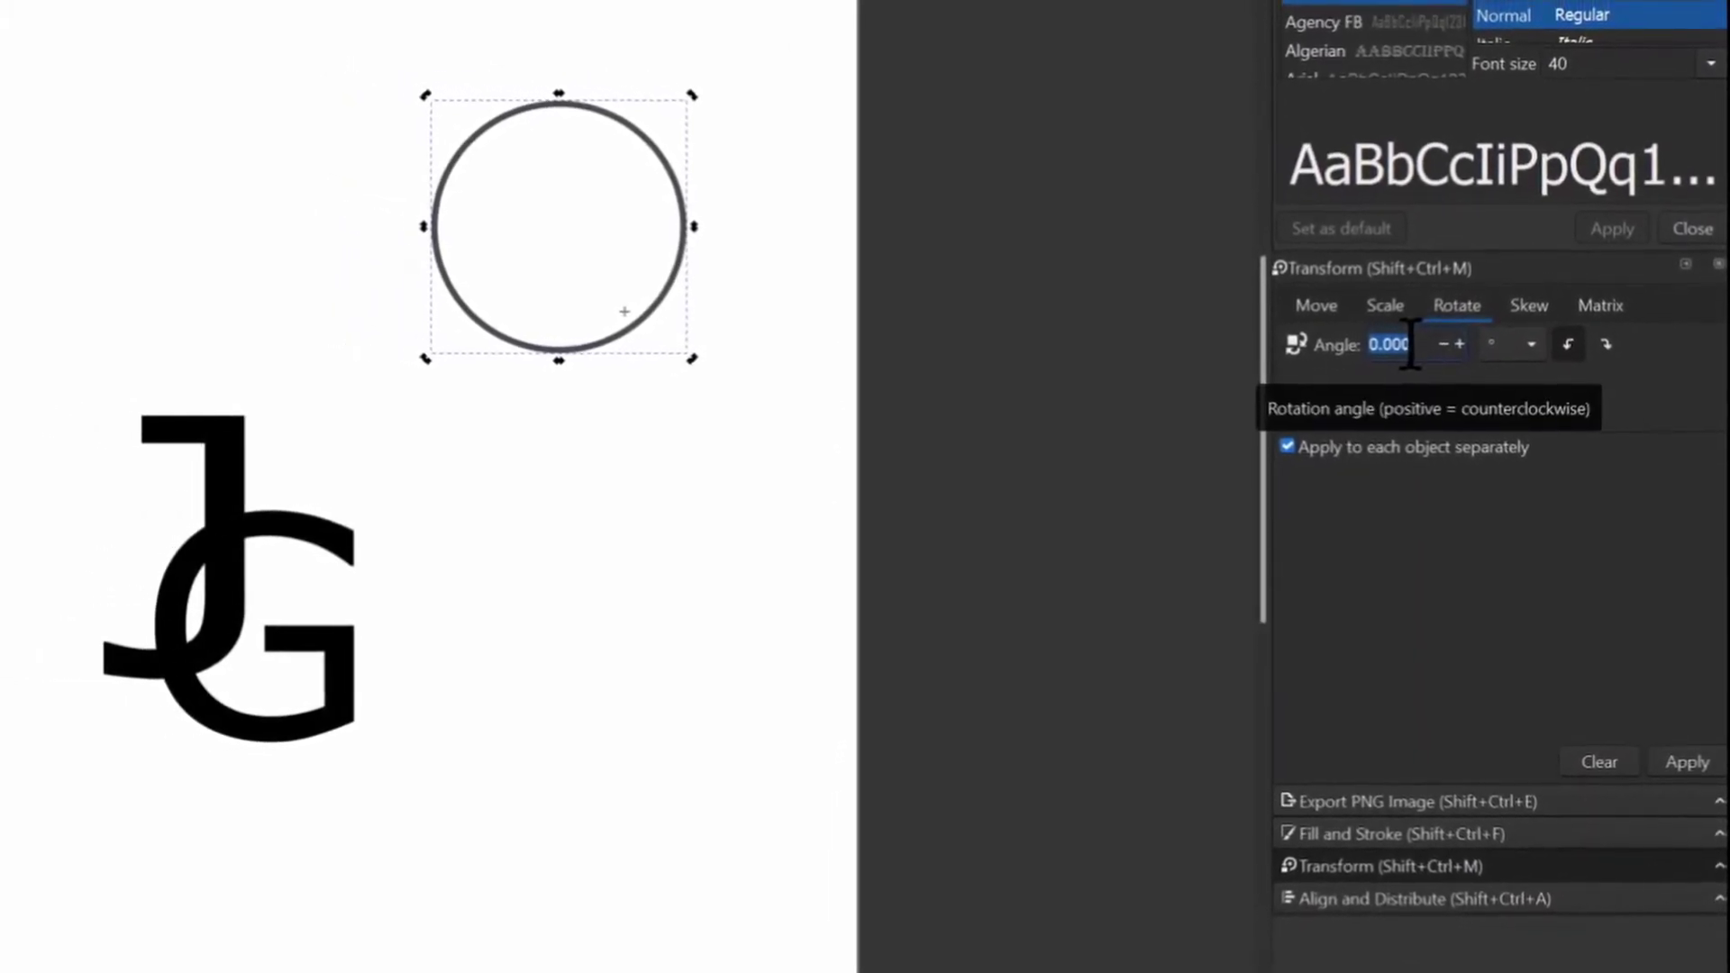
key("BackSpace")
type("20")
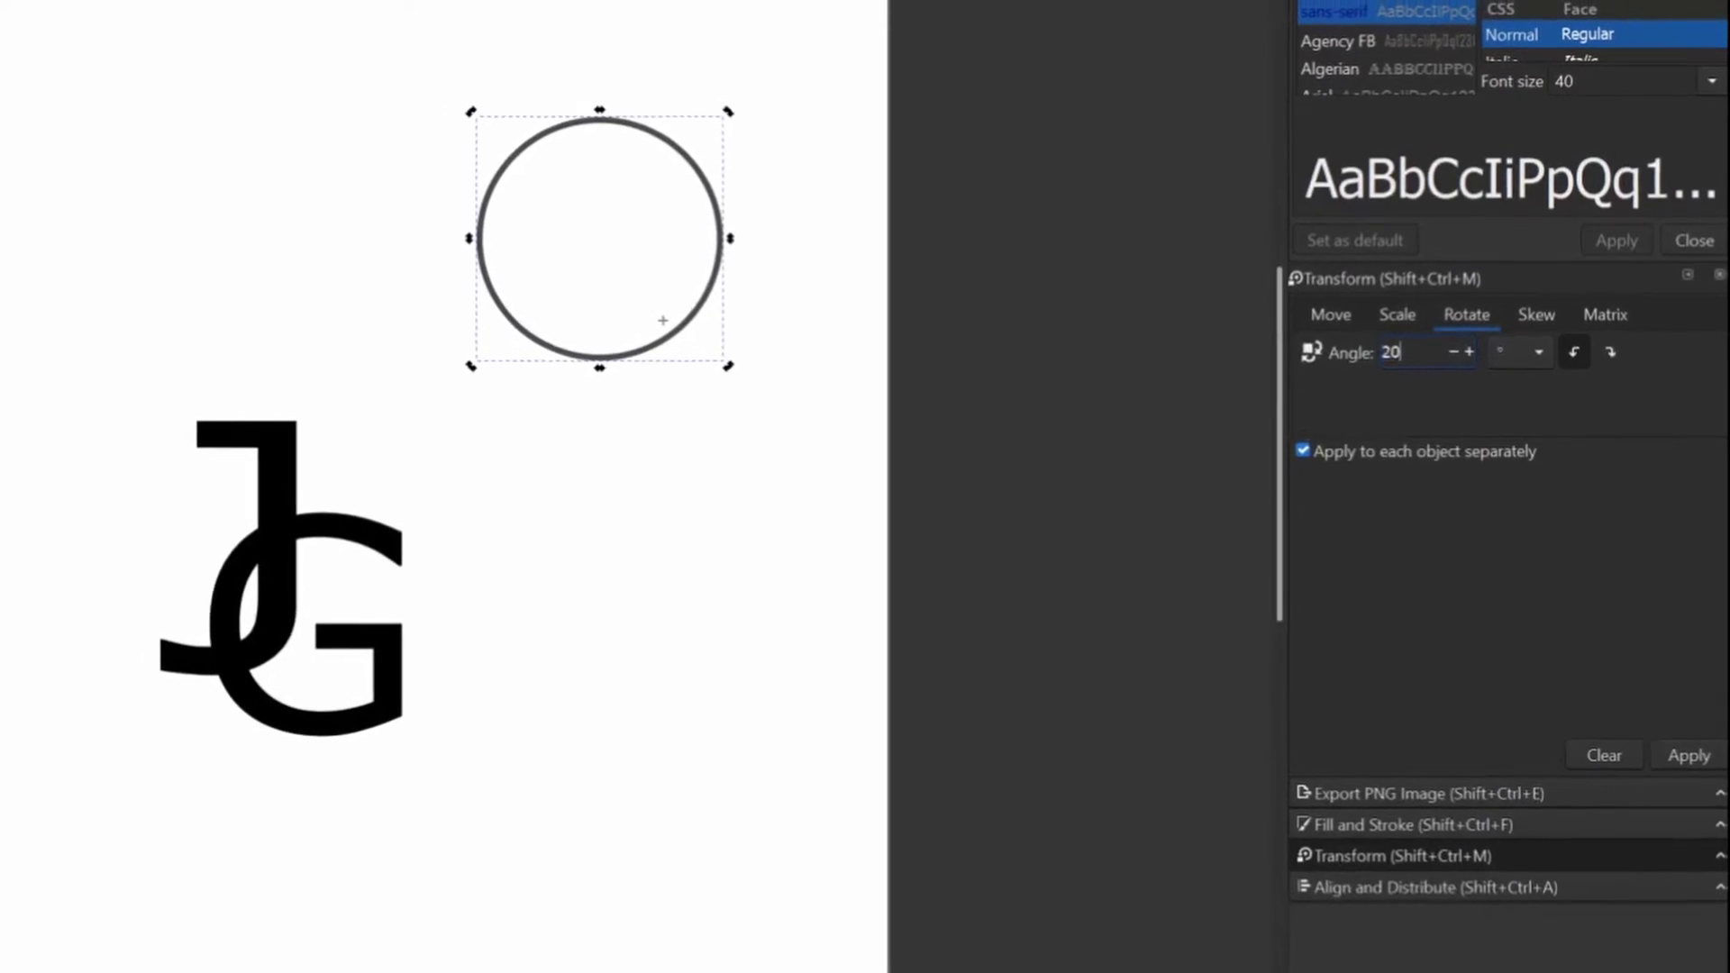
key("Return")
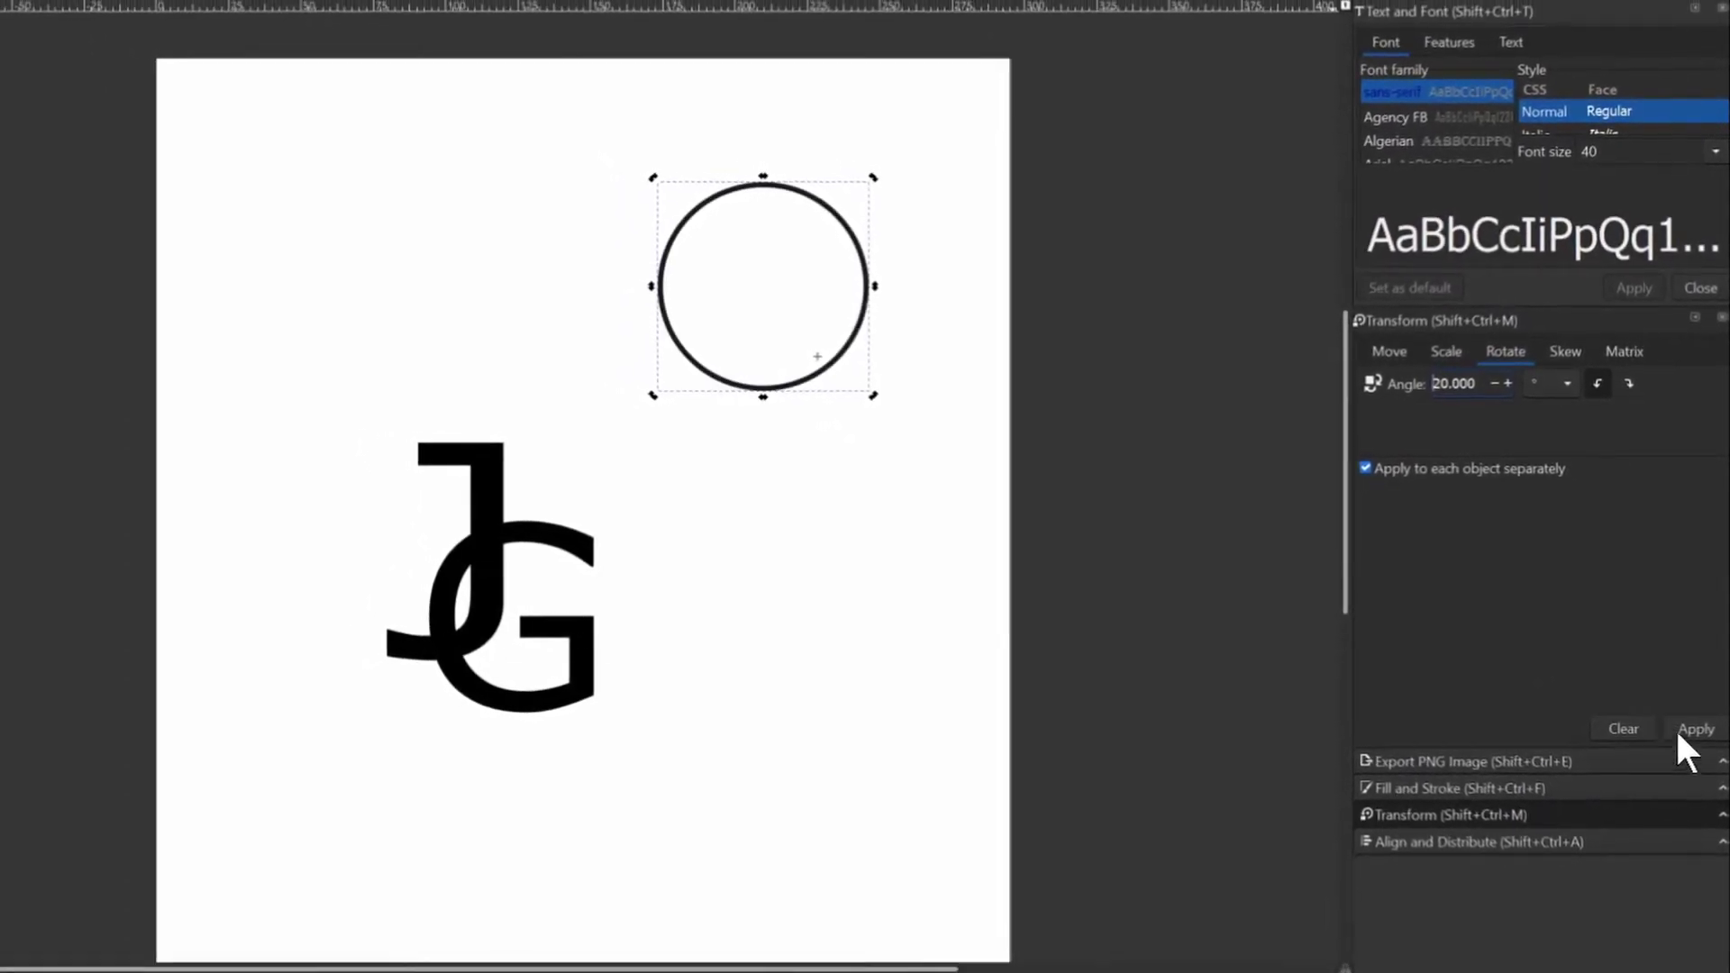
- Duplicate and rotate the circle 20° repeatedly until the rosette of rings closes
left_click(1689, 730)
key("ctrl+d")
left_click(1689, 725)
key("ctrl+d")
left_click(1690, 724)
key("ctrl+d")
left_click(1690, 721)
key("ctrl+d")
left_click(1690, 719)
key("ctrl+d")
left_click(1691, 718)
key("ctrl+d")
left_click(1692, 716)
key("ctrl+d")
left_click(1692, 715)
key("ctrl+d")
left_click(1700, 710)
key("ctrl+d")
left_click(1701, 709)
key("ctrl+d")
left_click(1701, 707)
key("ctrl+d")
left_click(1701, 705)
key("ctrl+d")
left_click(1701, 702)
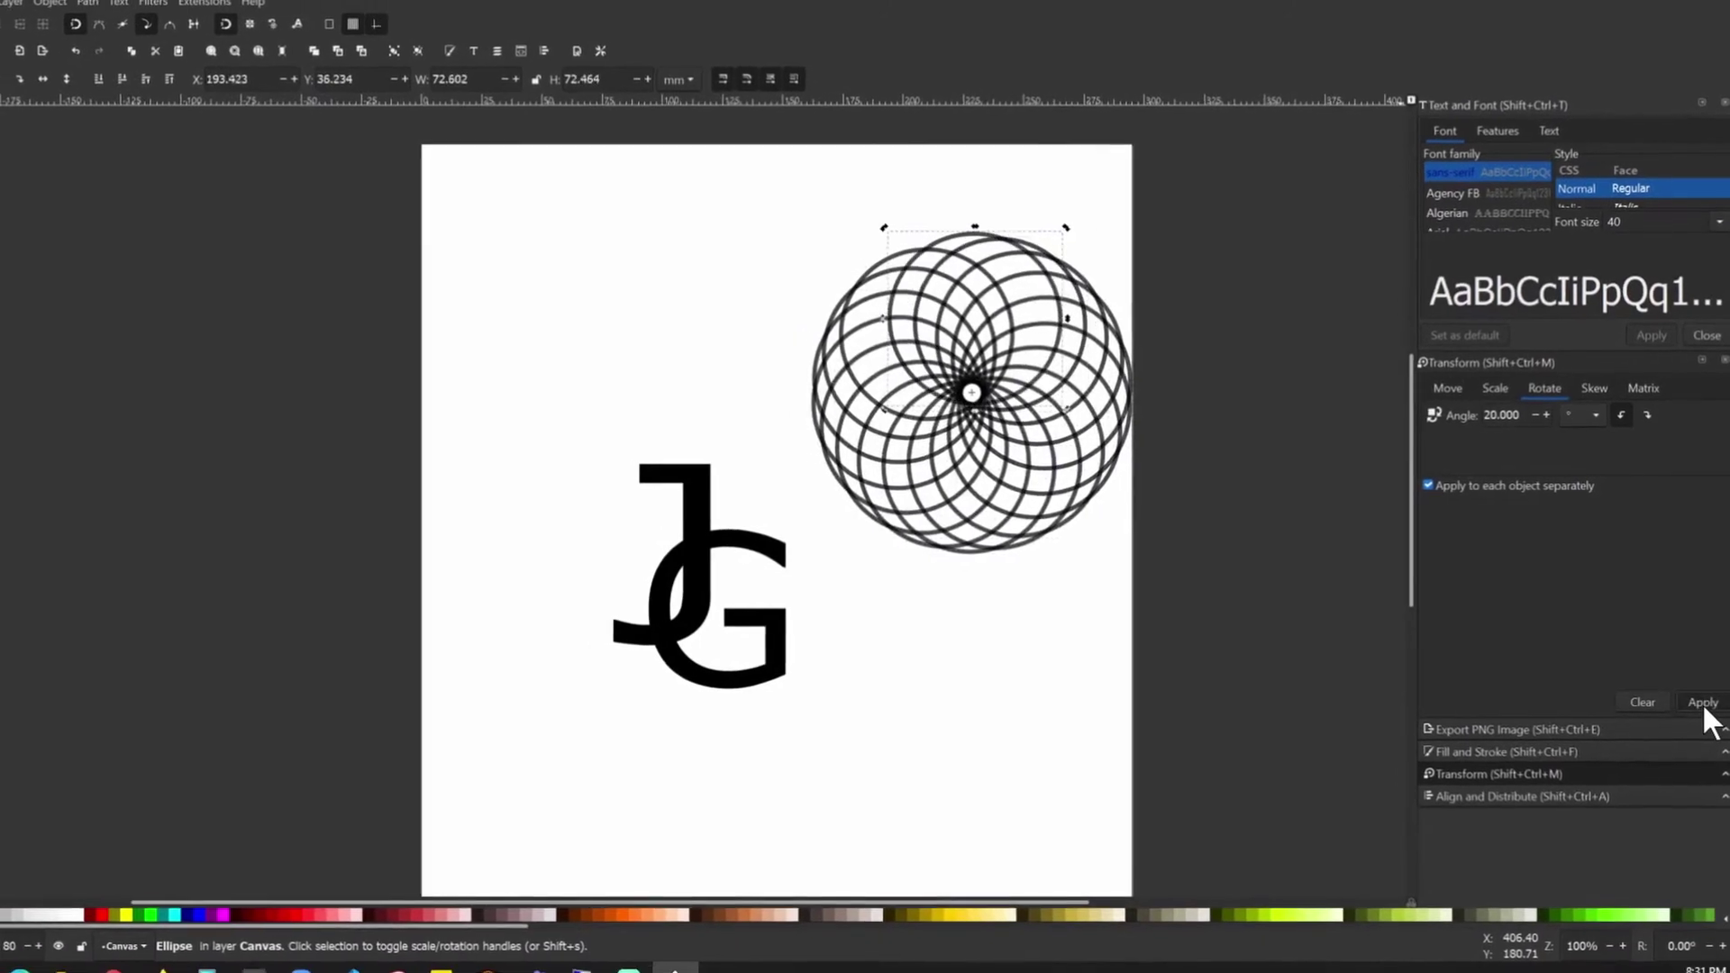
- Rubber-band select all 18 circles and merge them with Path > Union
left_click(1190, 545)
left_click_drag(1183, 568, 856, 513)
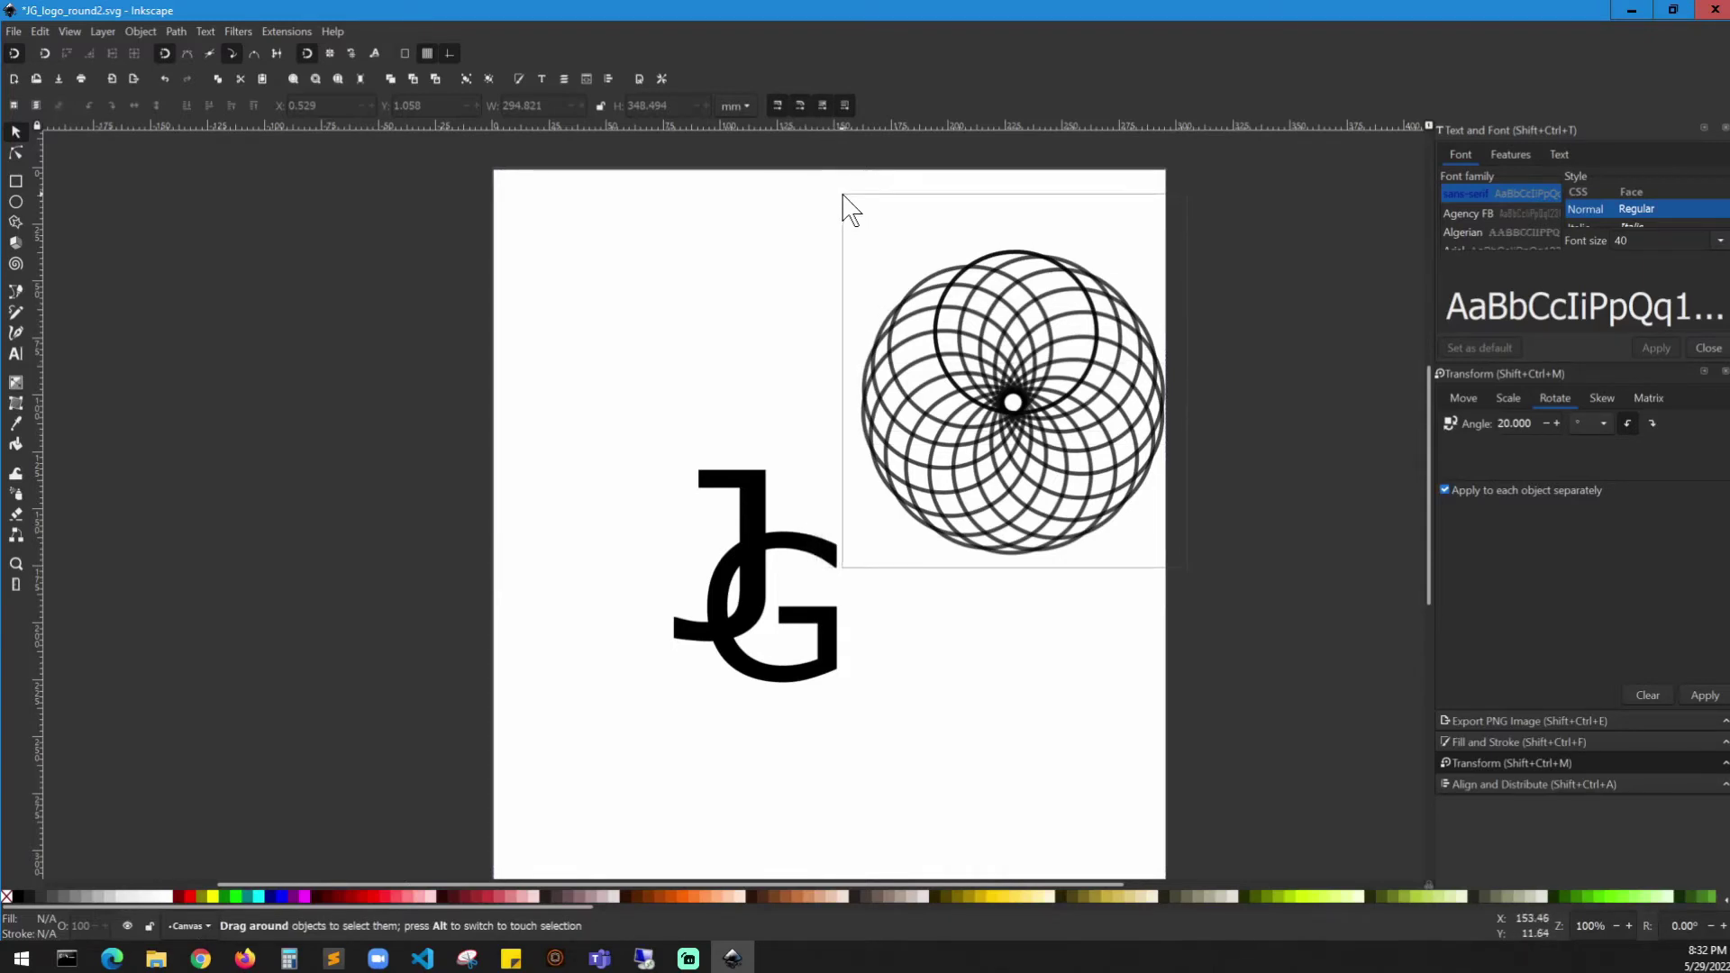
left_click_drag(844, 196, 844, 199)
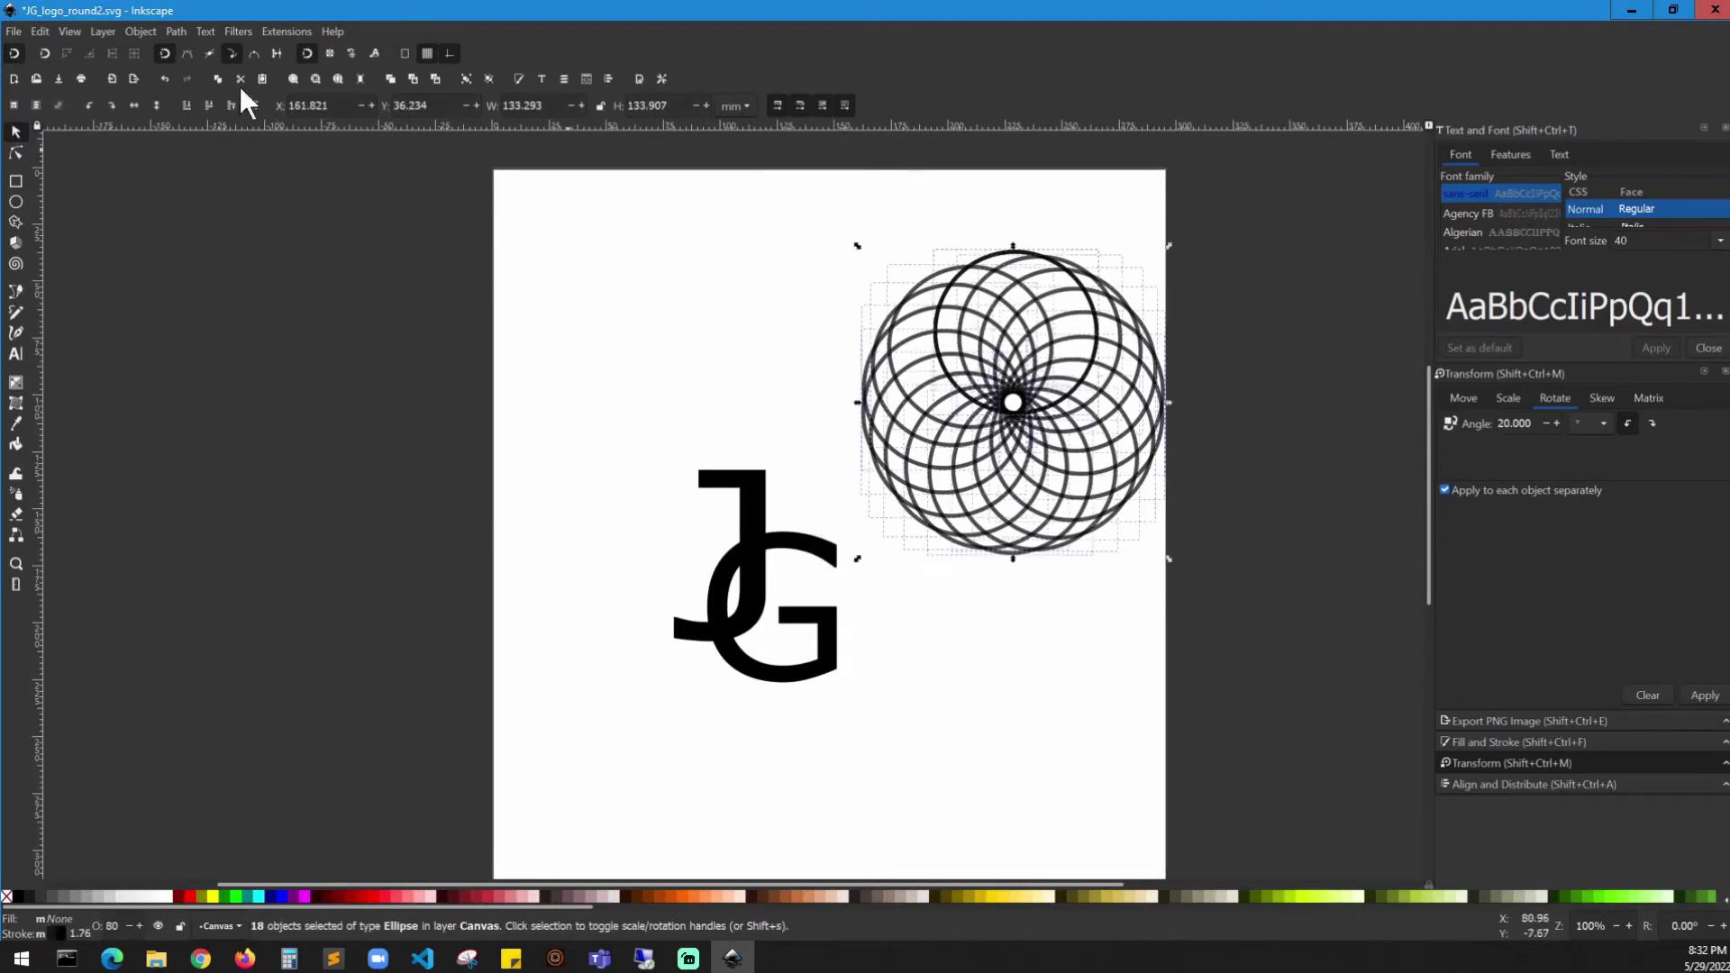
left_click(141, 31)
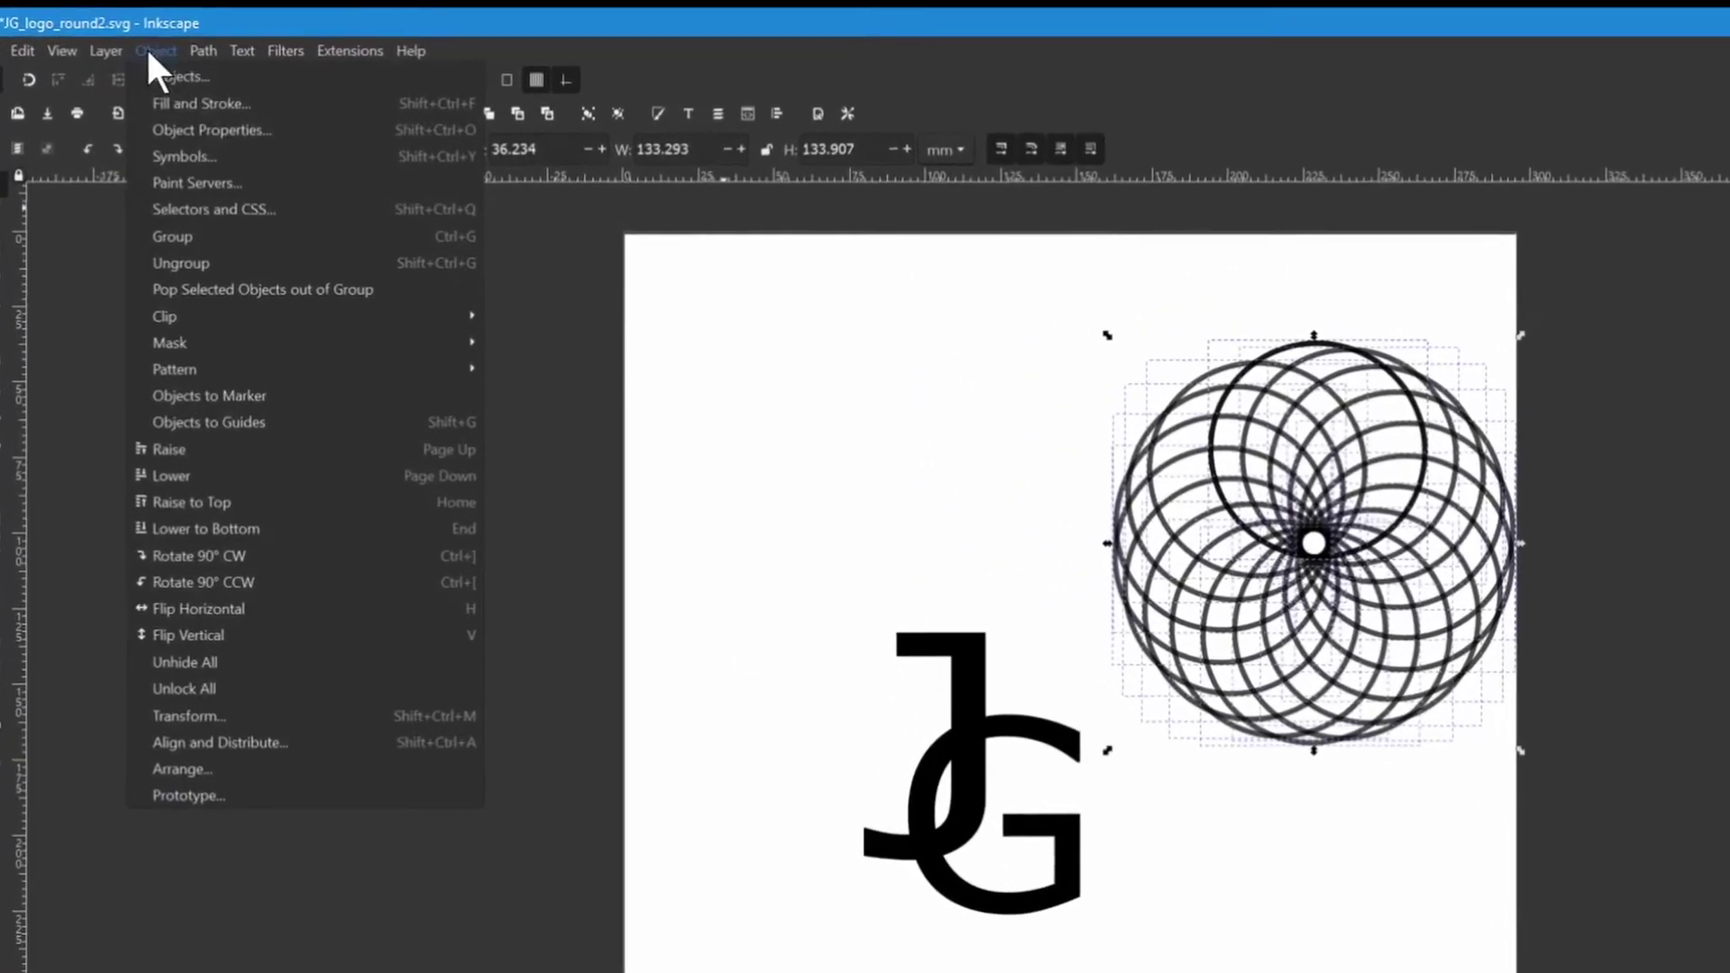
mouse_move(203, 51)
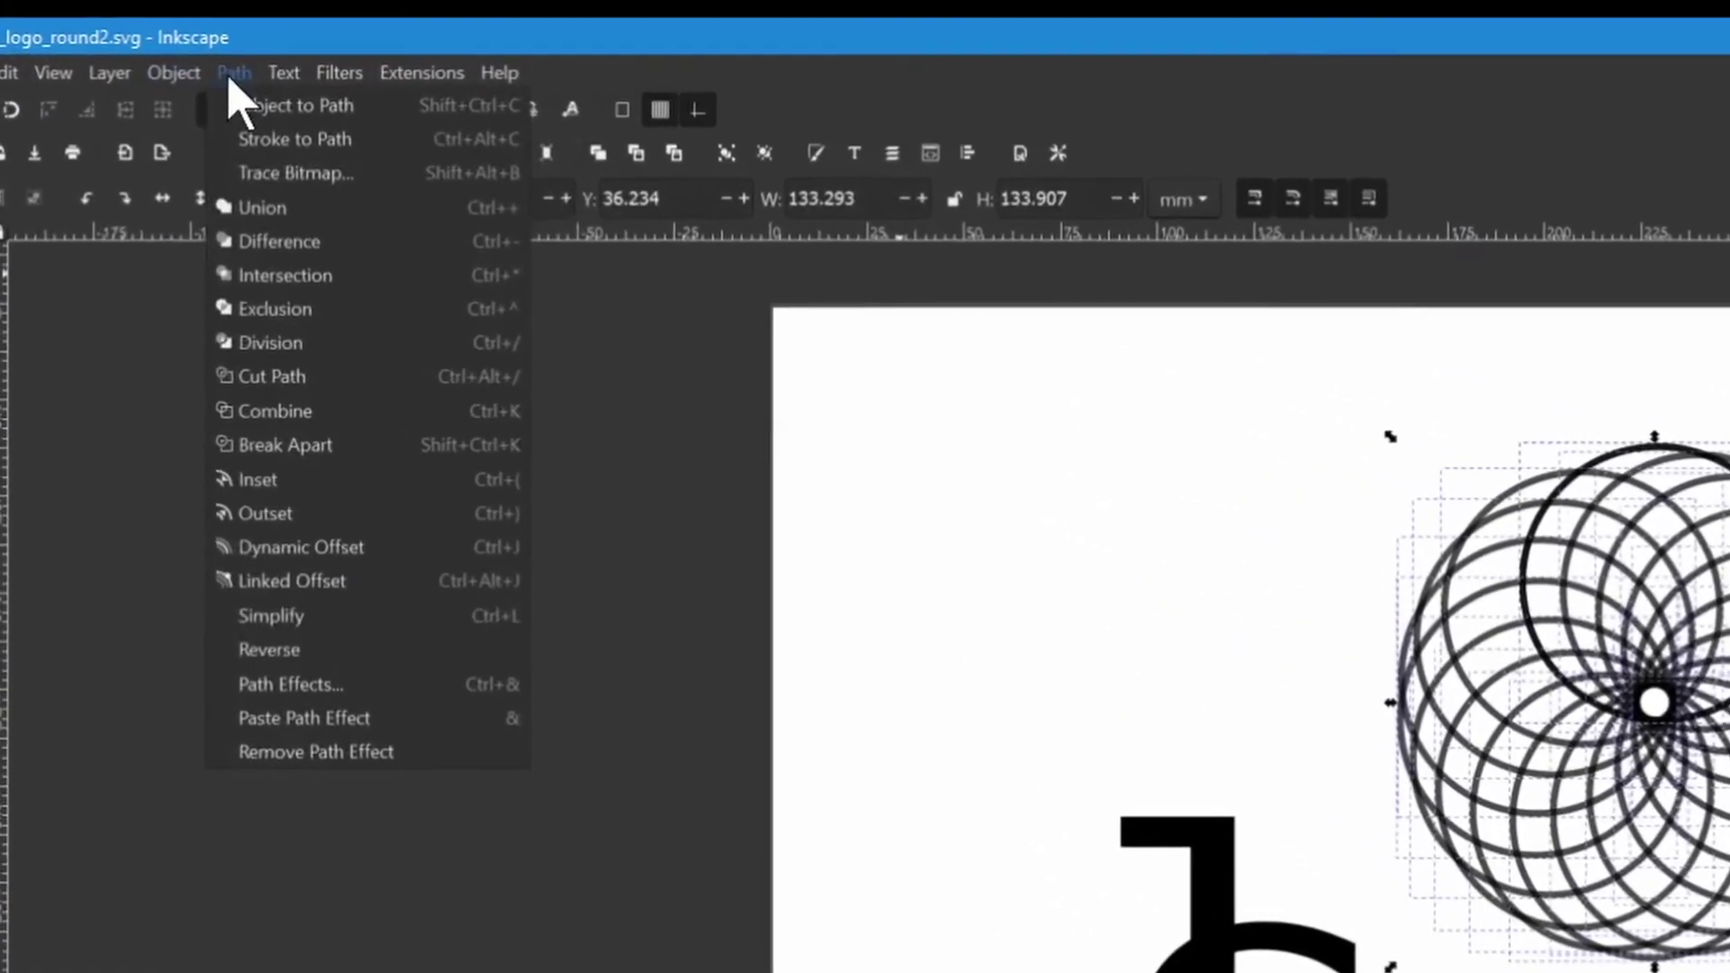
left_click(288, 142)
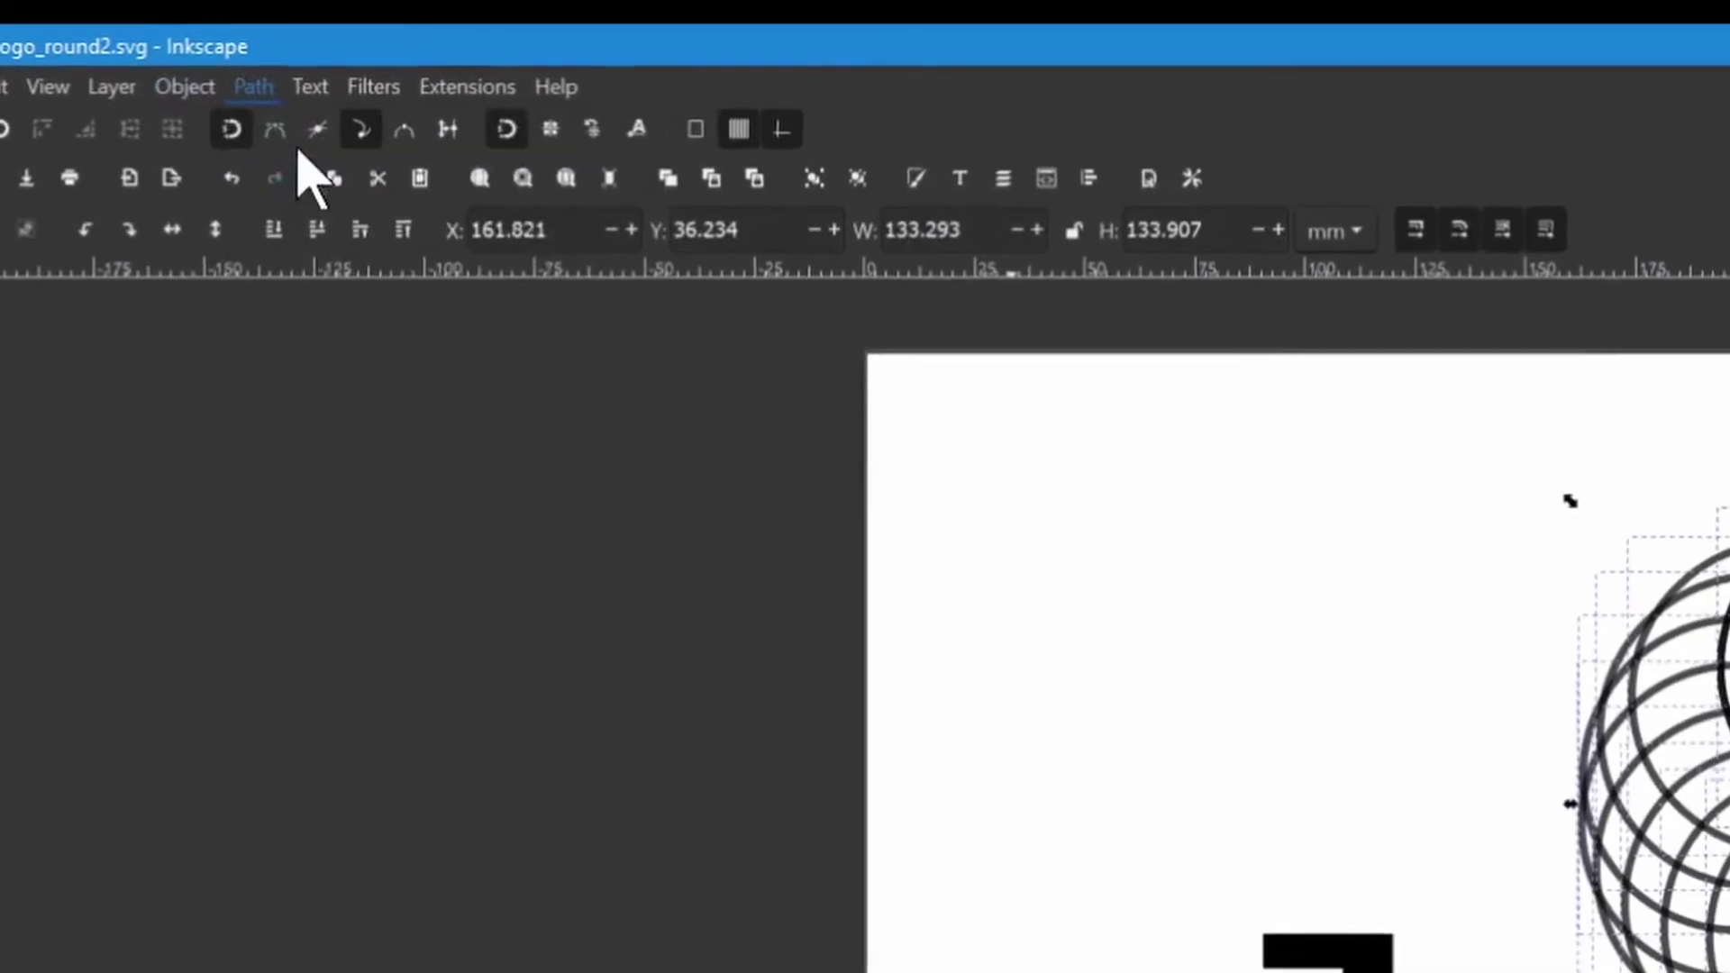
left_click(254, 86)
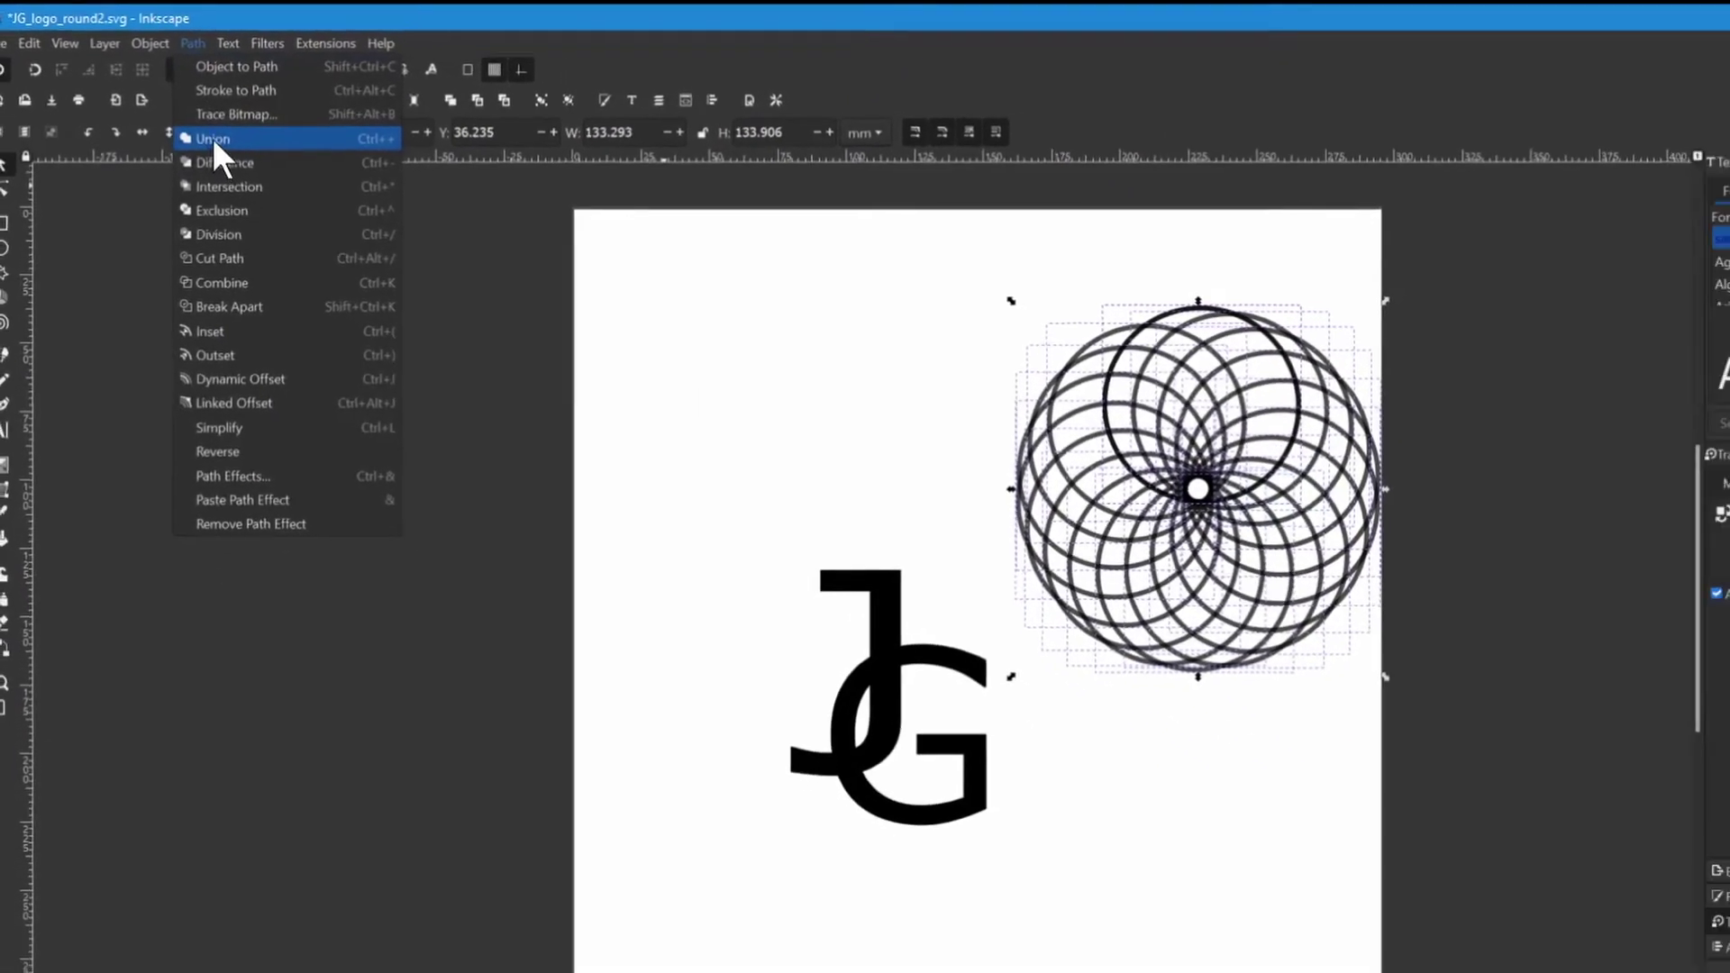
left_click(214, 139)
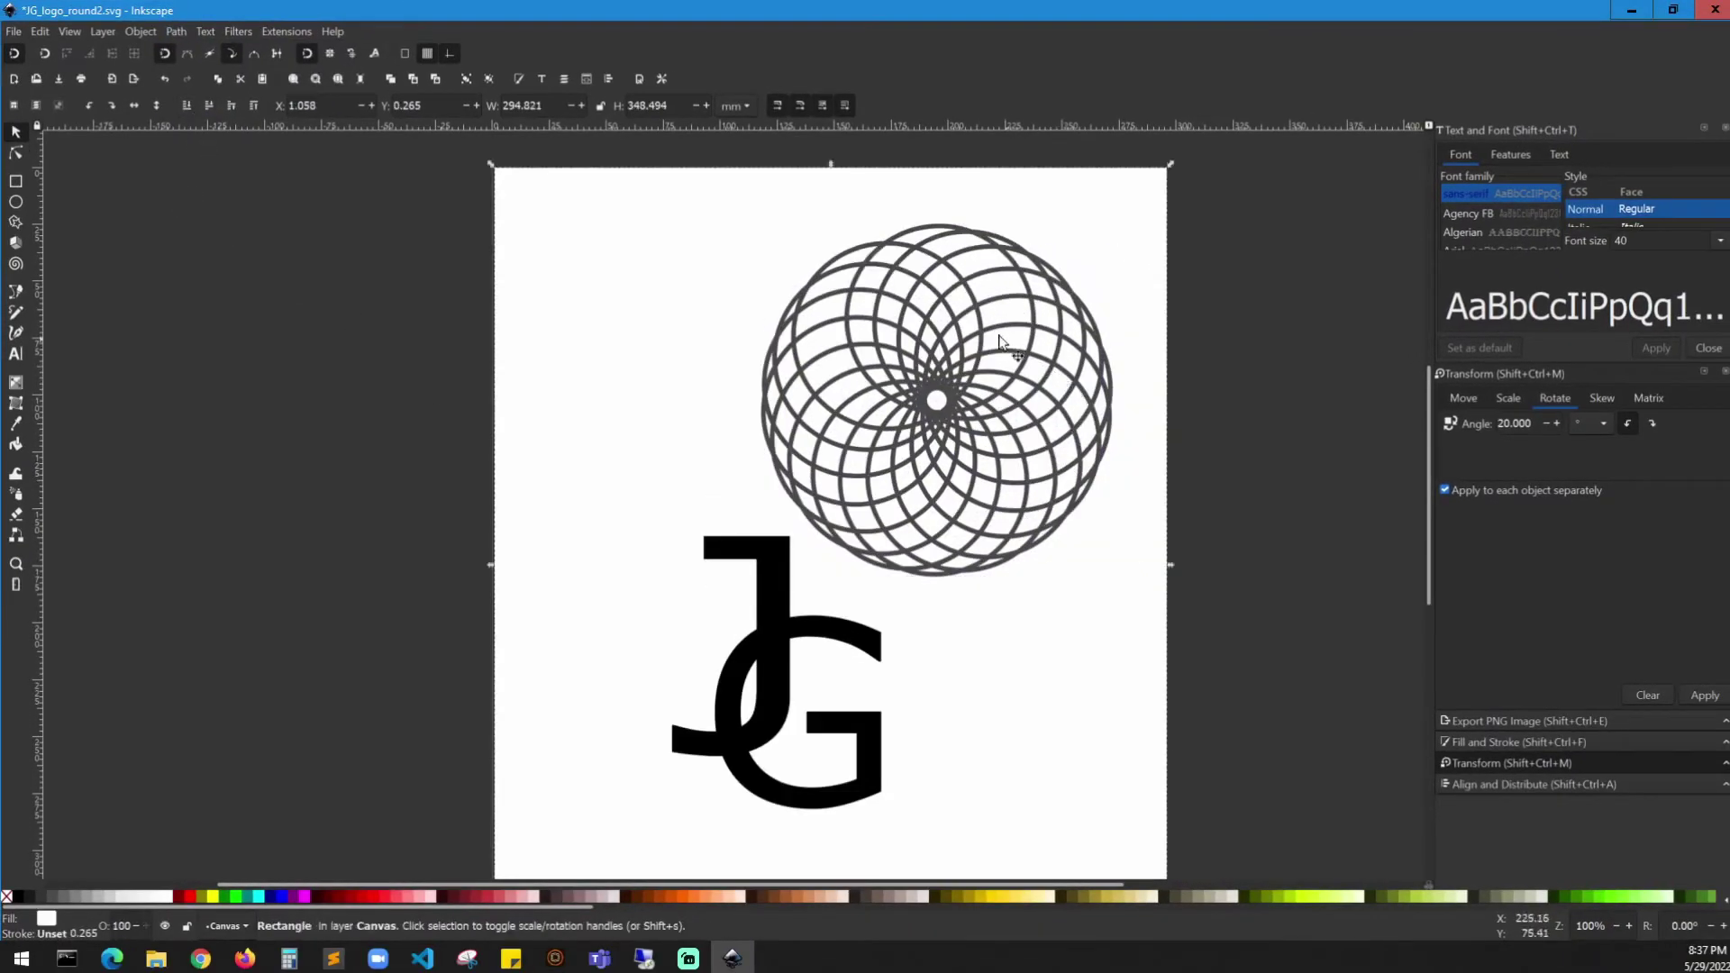
- Move the merged spirograph over the JG letters, select both, and apply the Path menu's cut operation
left_click(937, 378)
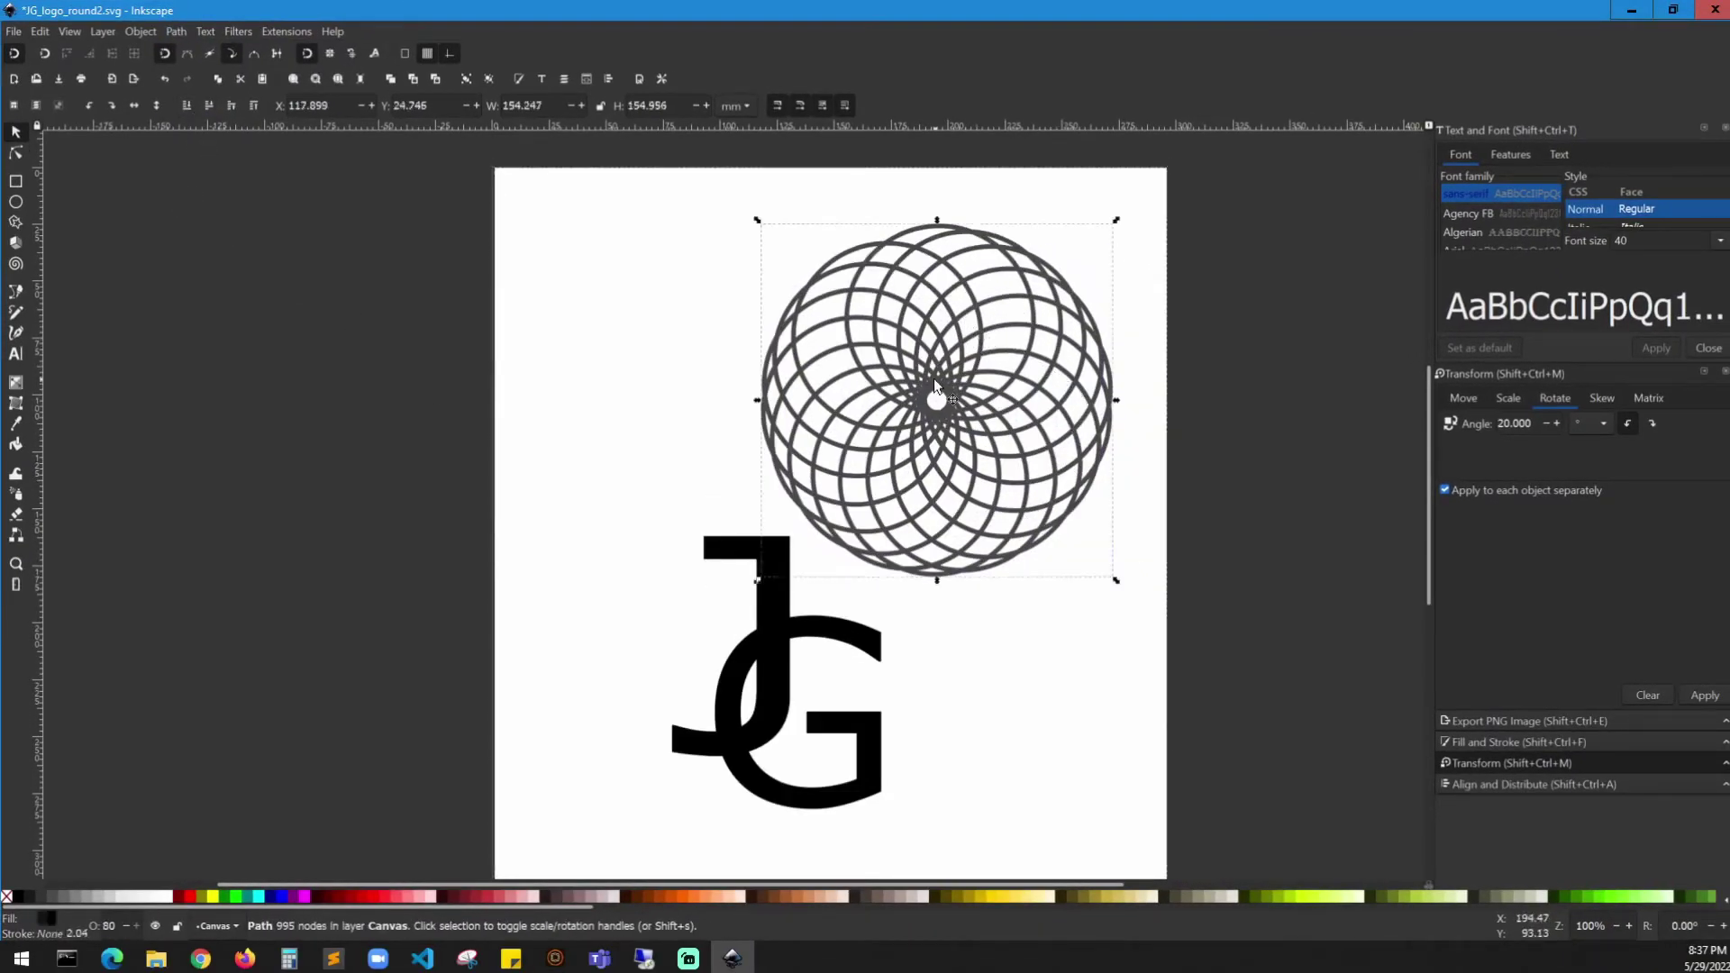
left_click_drag(952, 385, 824, 658)
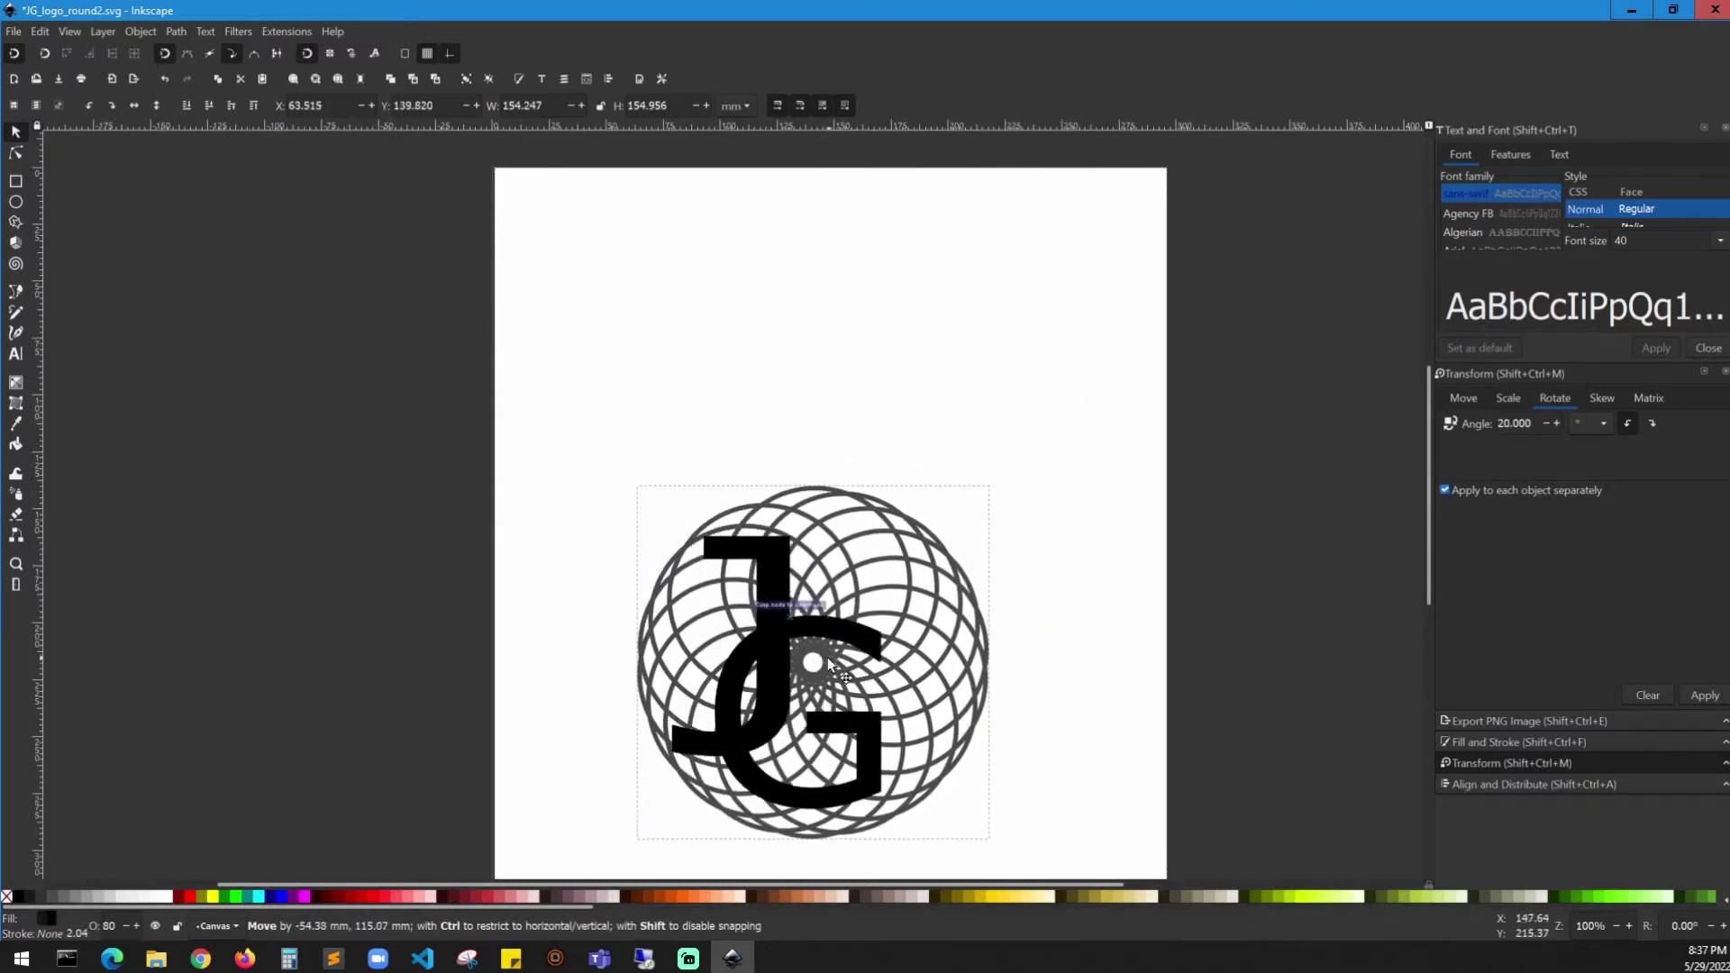
left_click(435, 421)
left_click_drag(437, 406, 1071, 851)
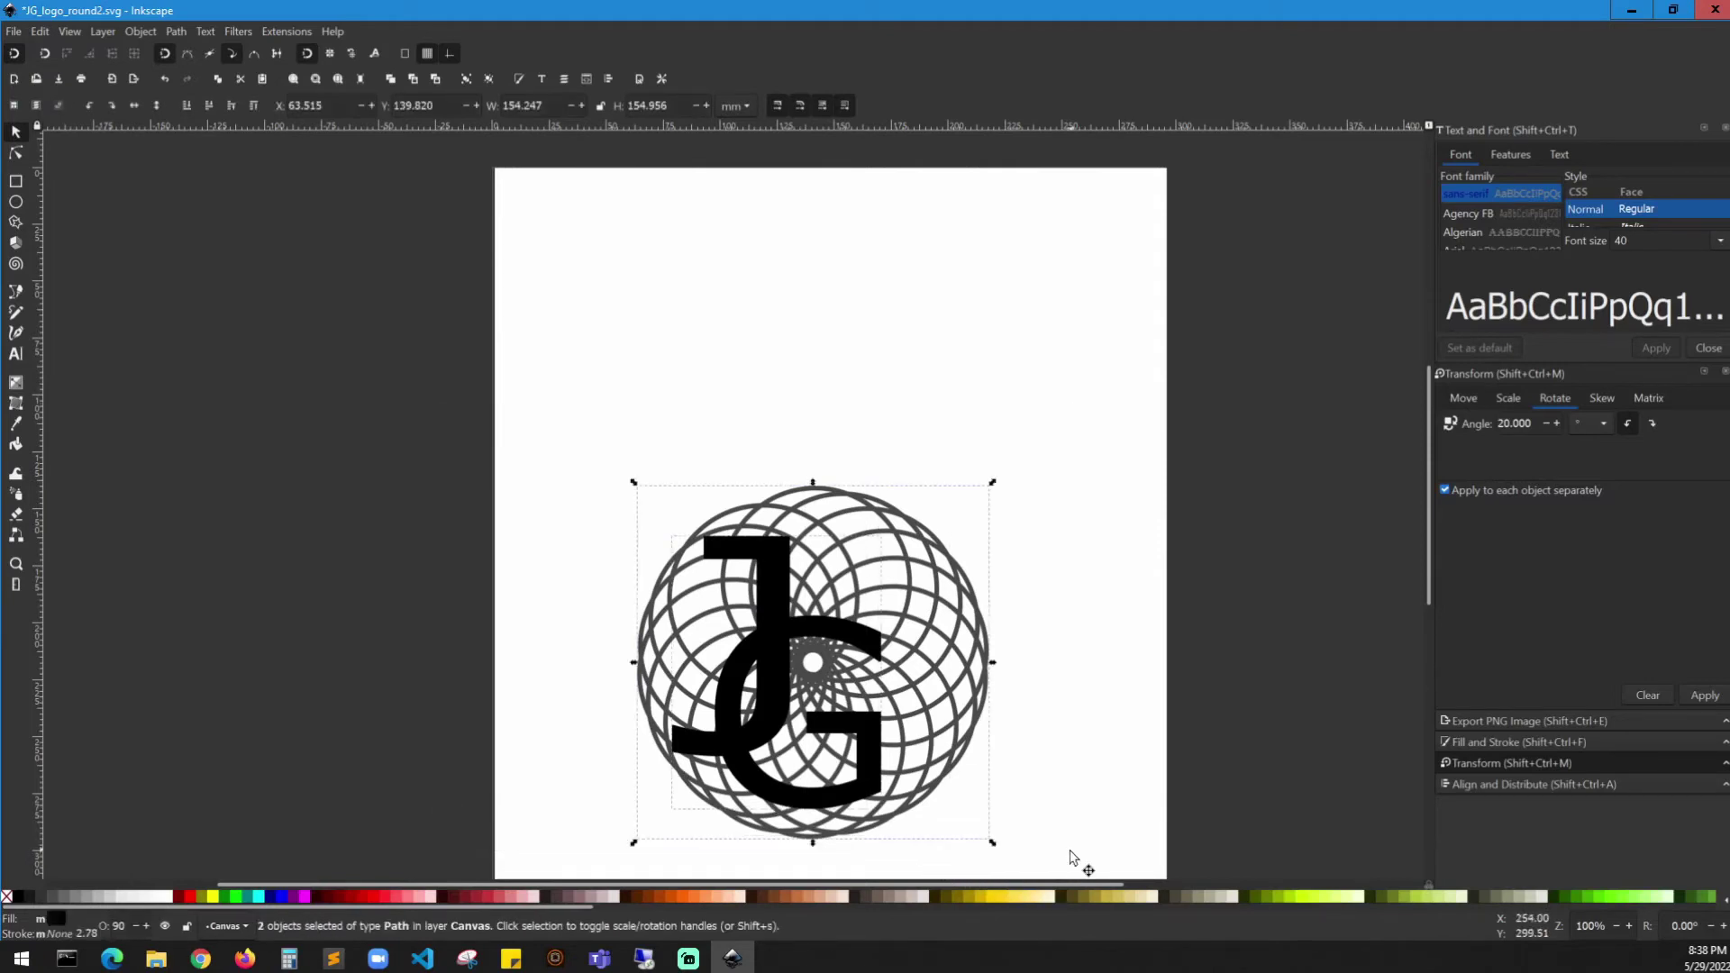
left_click(176, 30)
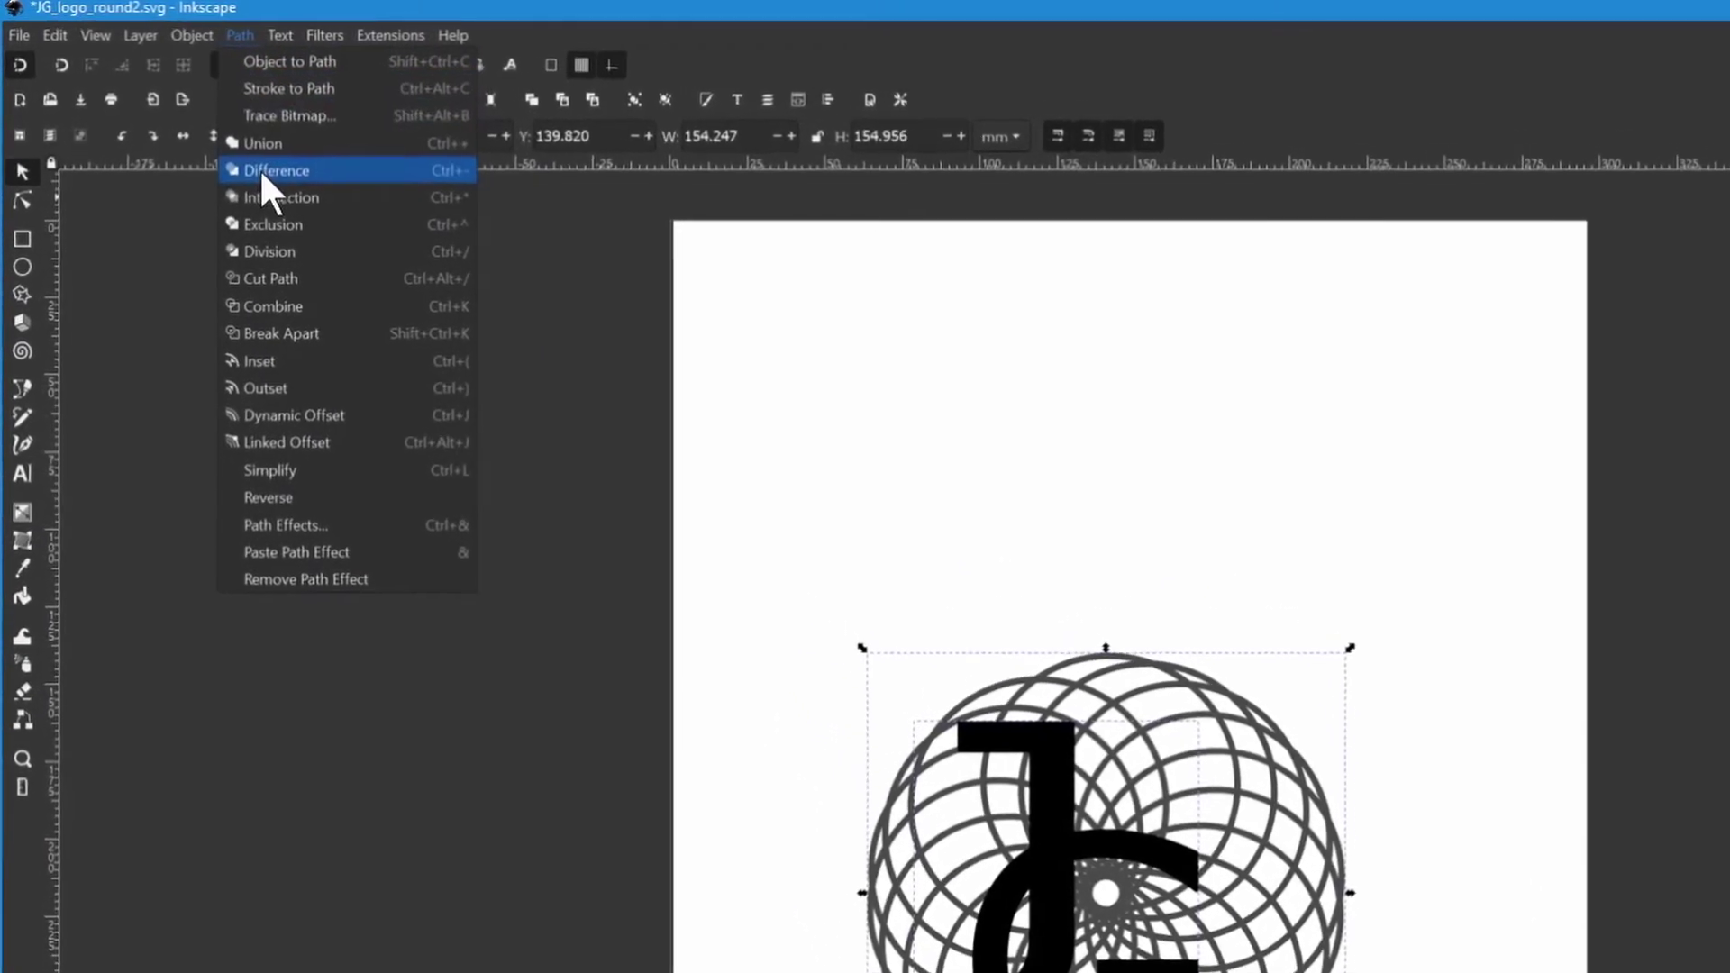
left_click(257, 187)
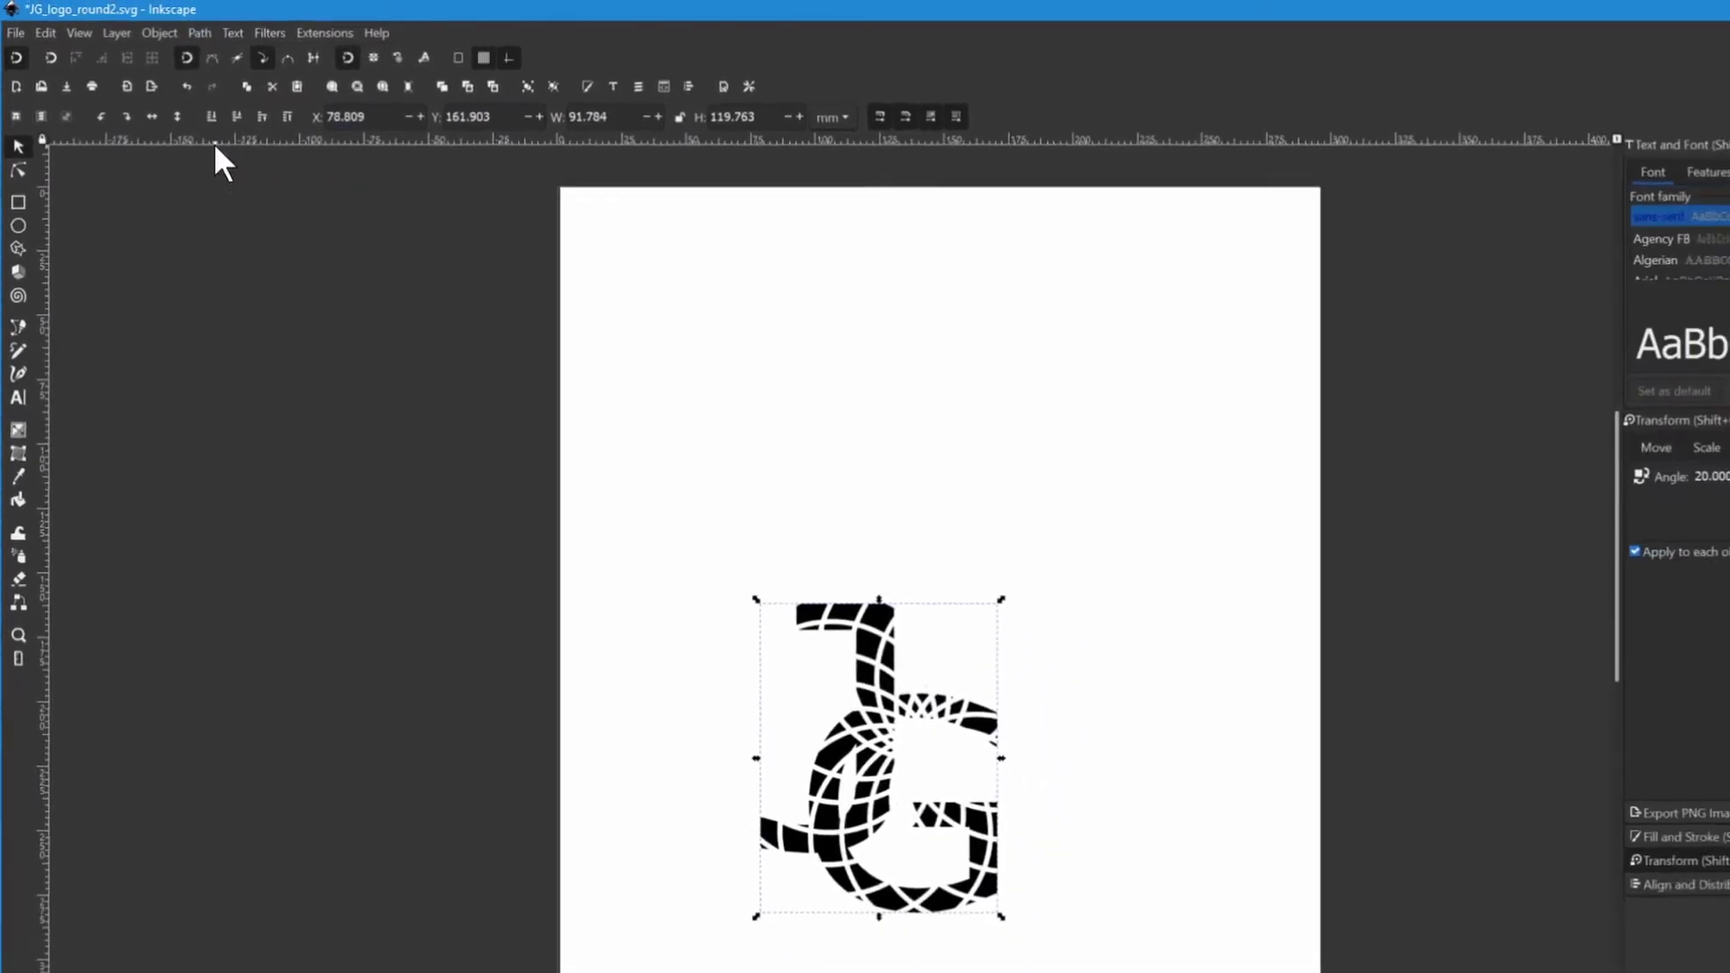
- Select the cut-up JG logo with the Selector and drag it up toward the page centre
key("ctrl+shift+f")
key("g")
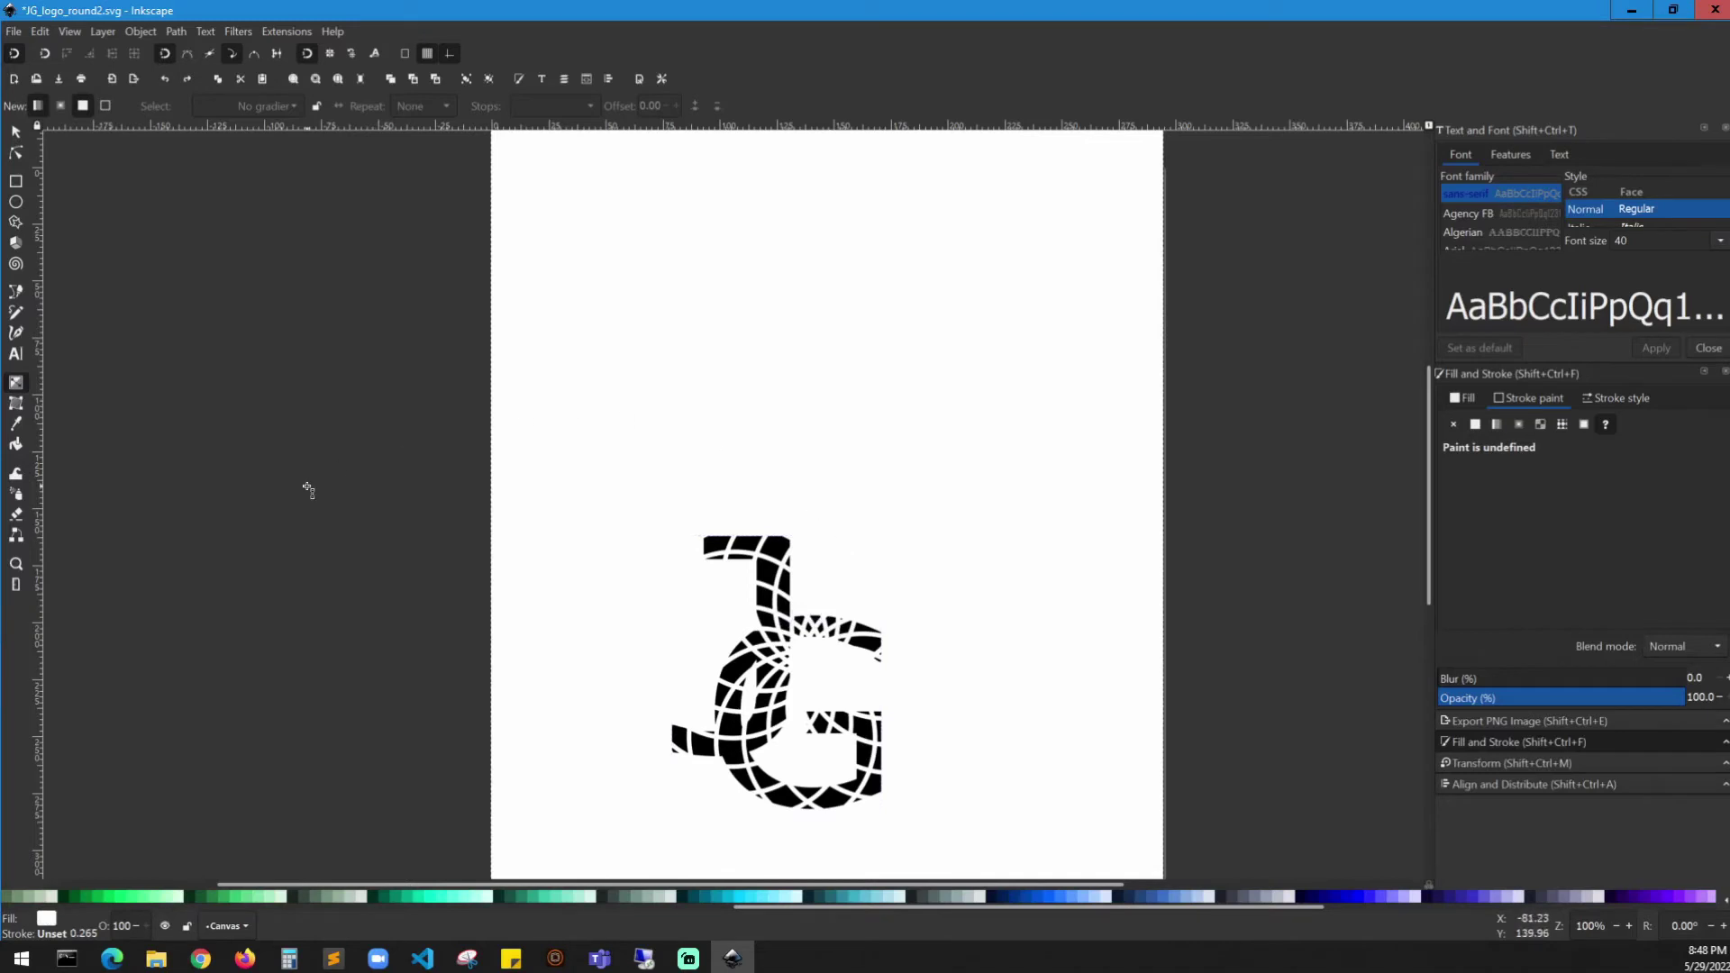
key("Escape")
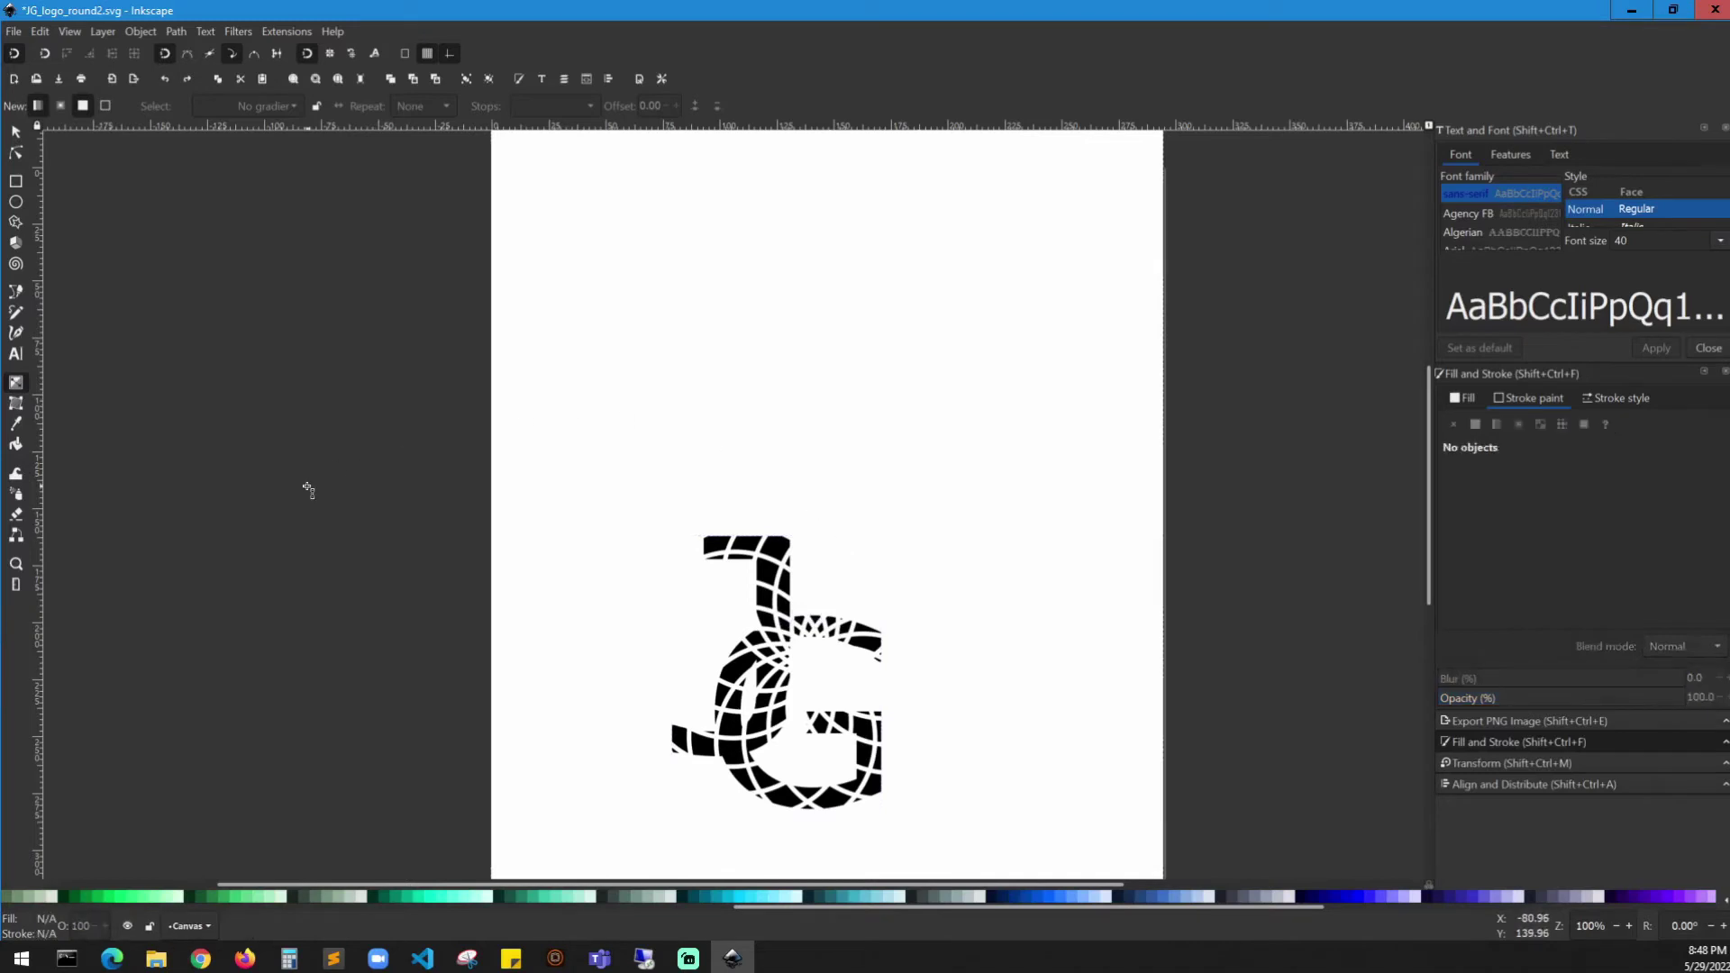
left_click(19, 128)
left_click_drag(390, 485, 1046, 823)
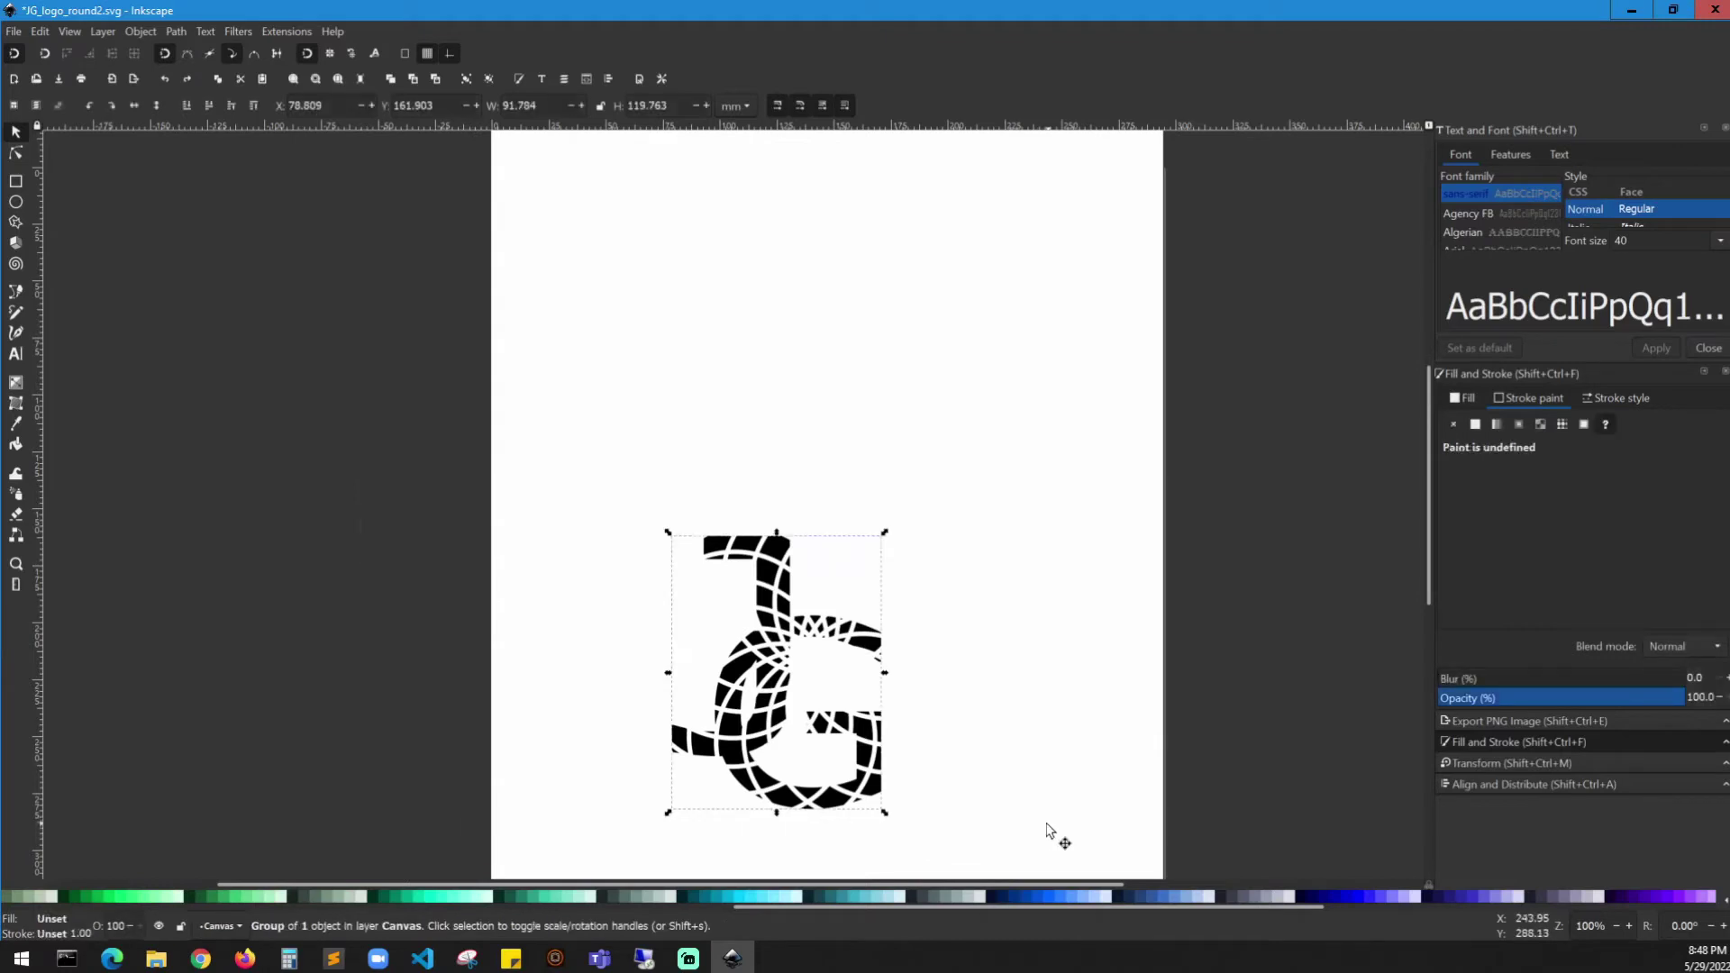
left_click_drag(778, 669, 814, 464)
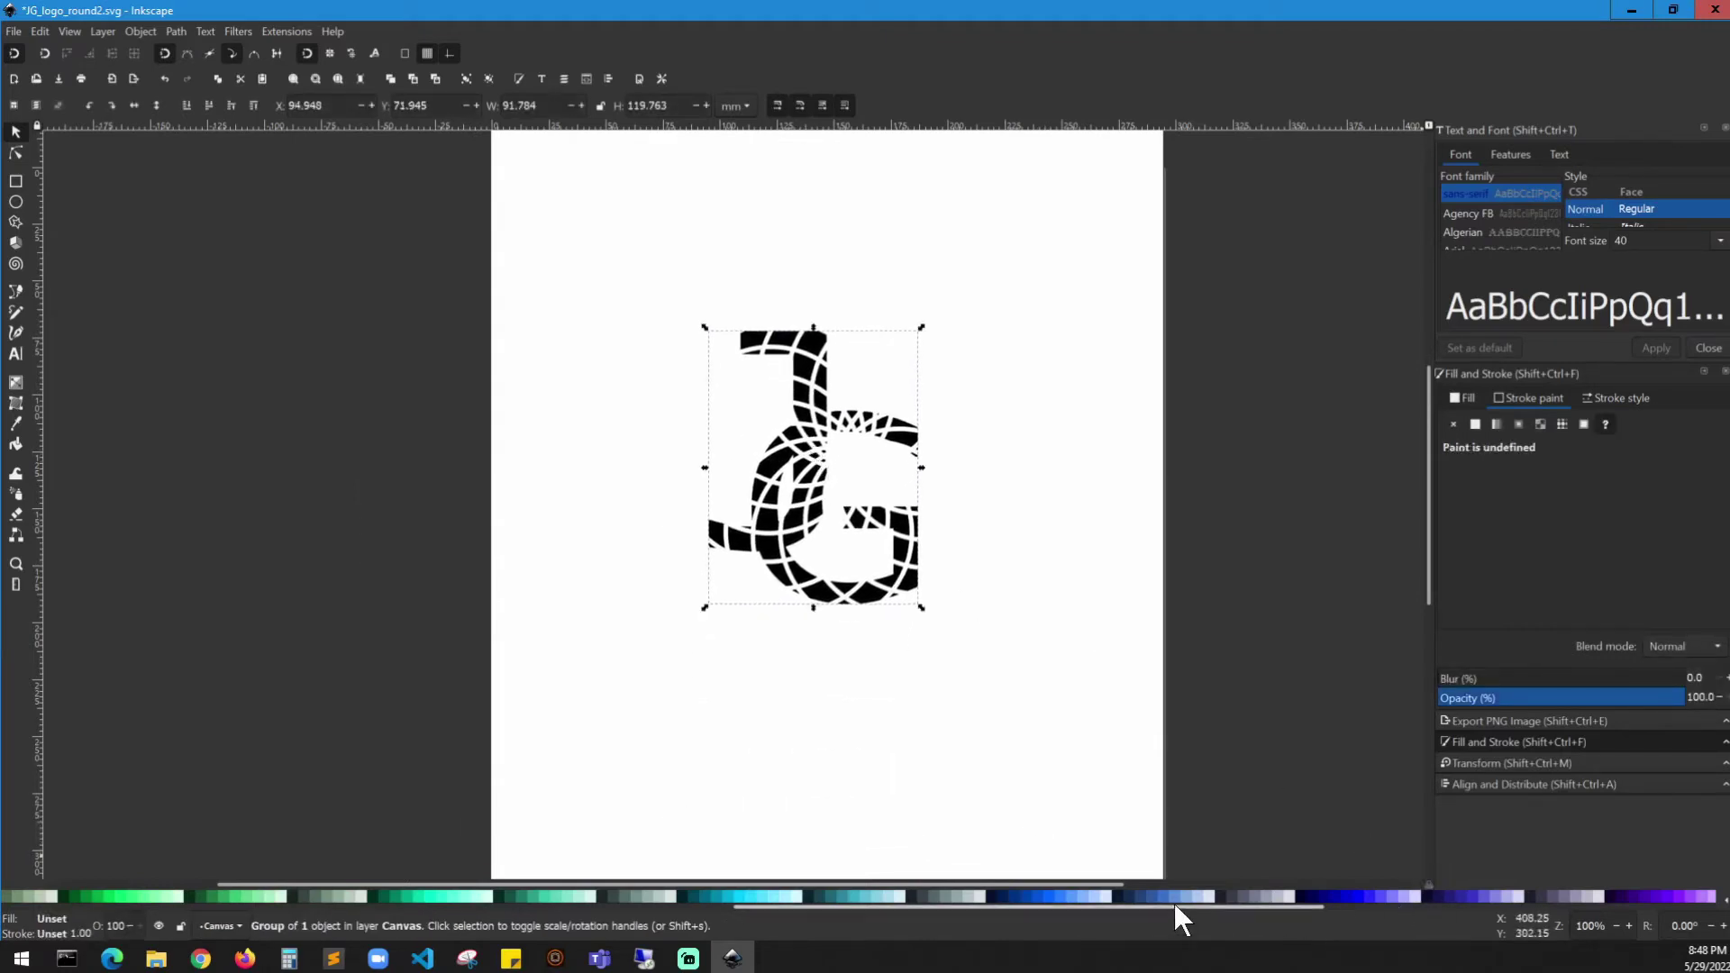
left_click_drag(1235, 907, 1388, 913)
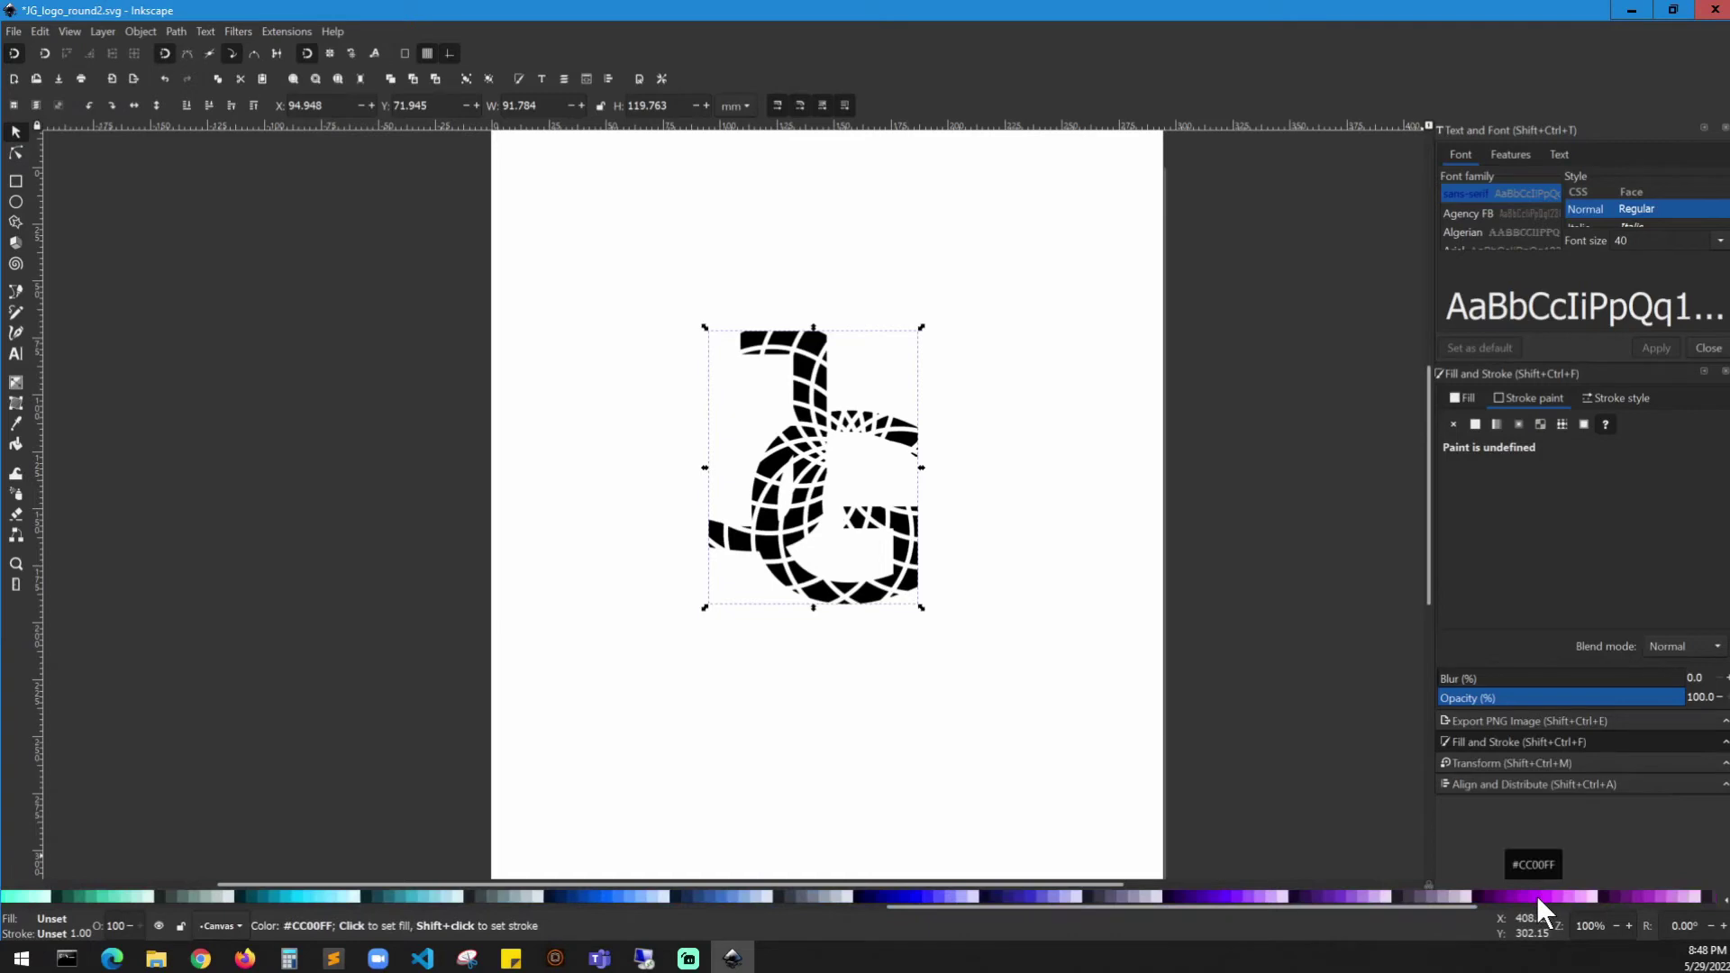
- Fill the logo purple with a linear gradient, its start stop at the top-right
left_click(1339, 895)
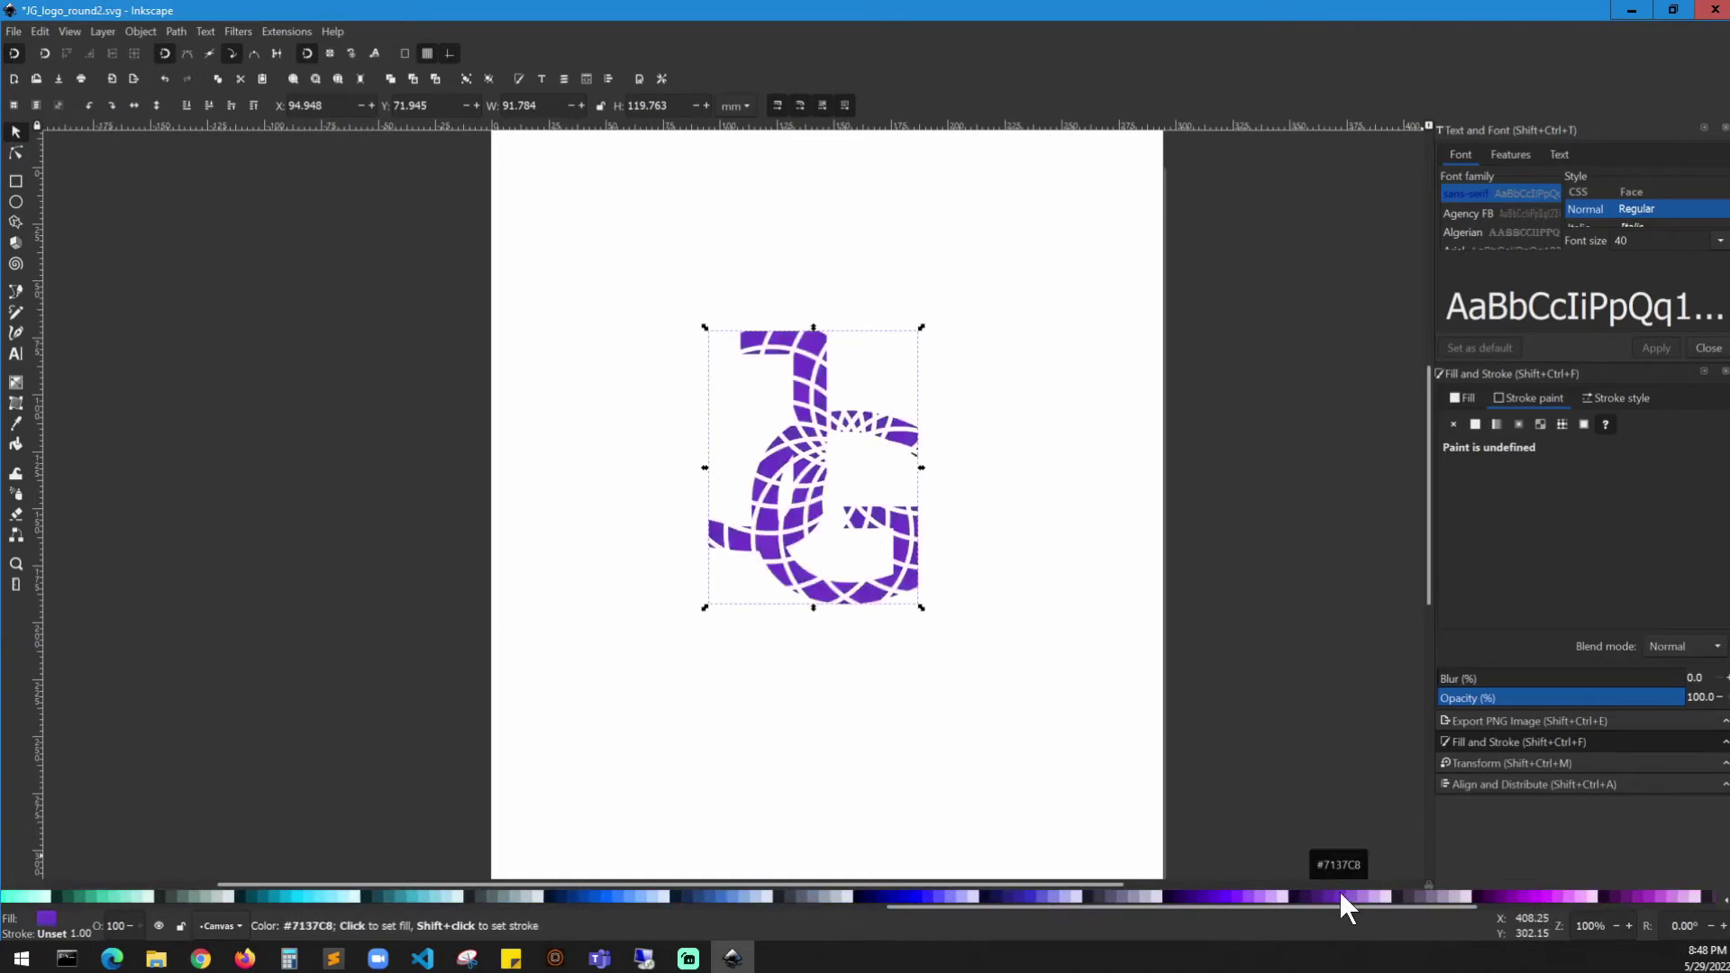
left_click(1494, 424)
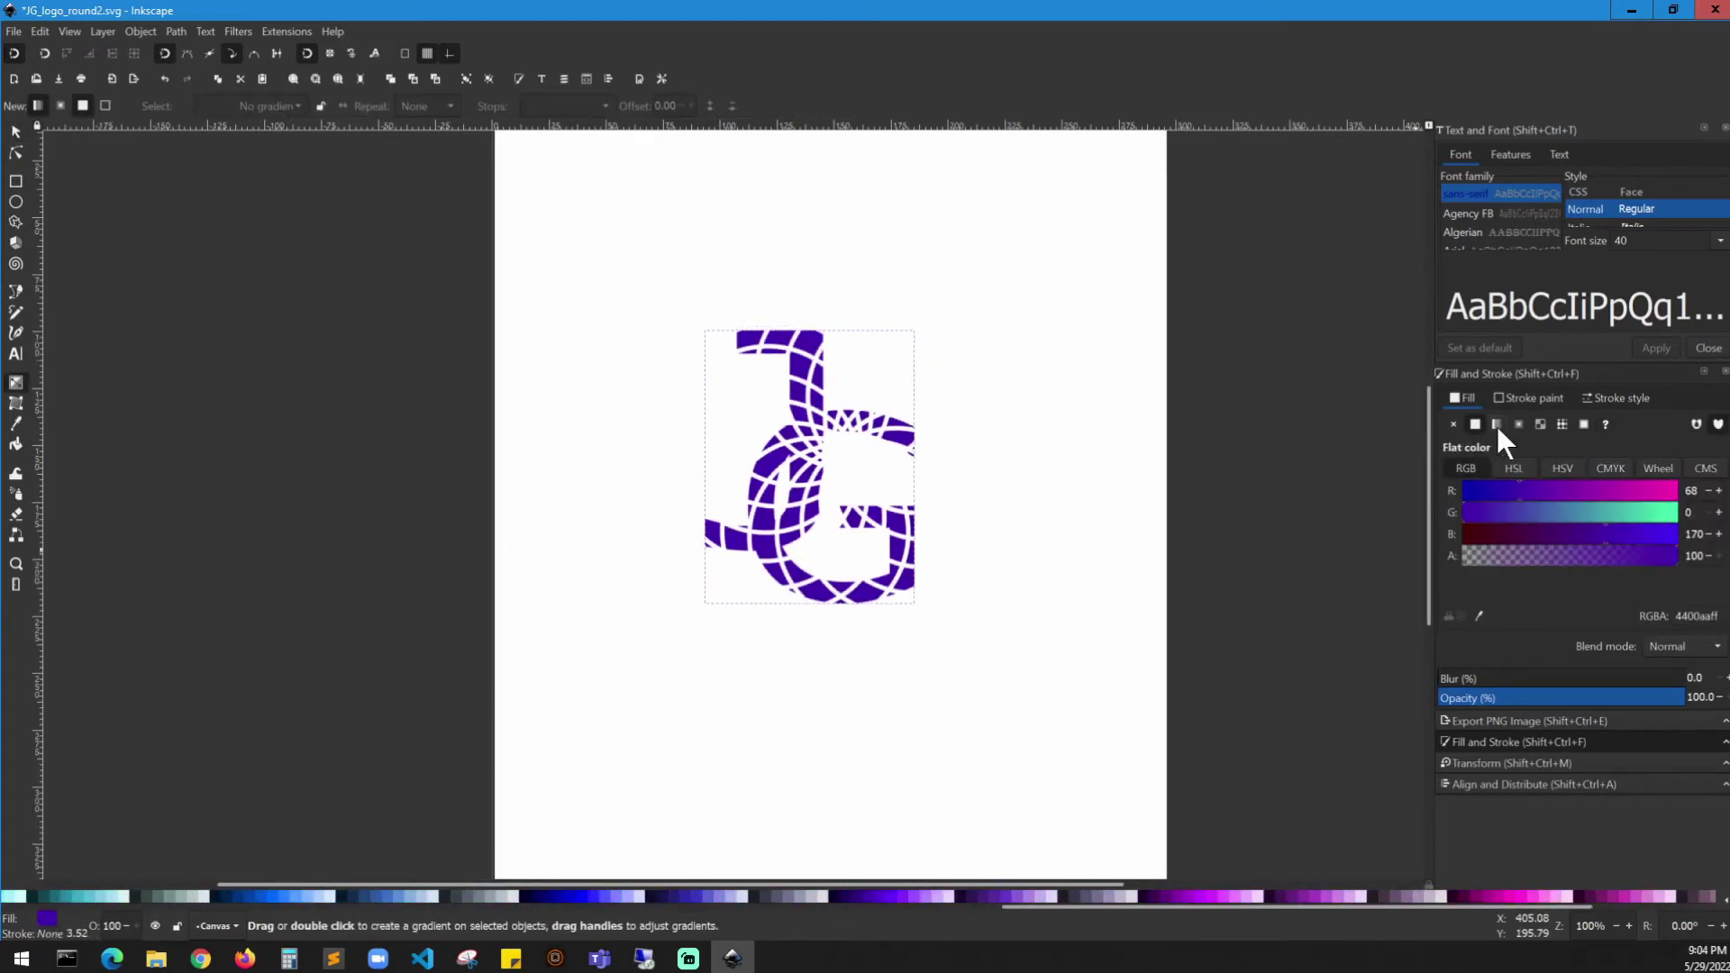
left_click(1496, 425)
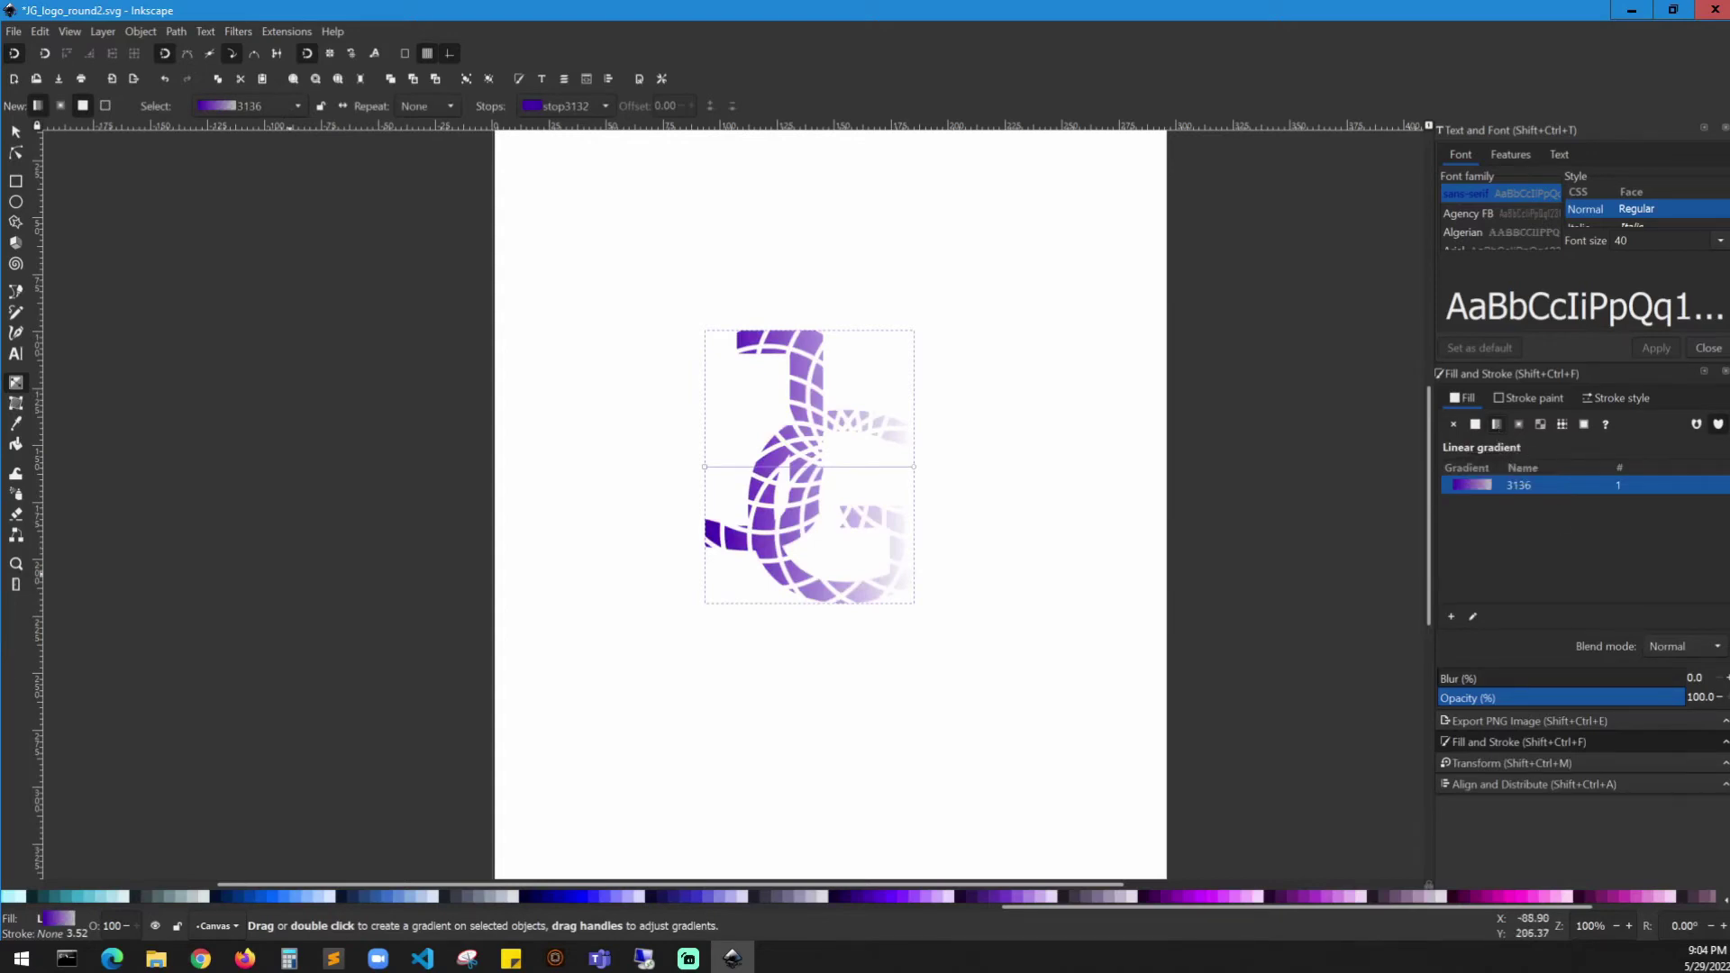
left_click(704, 467)
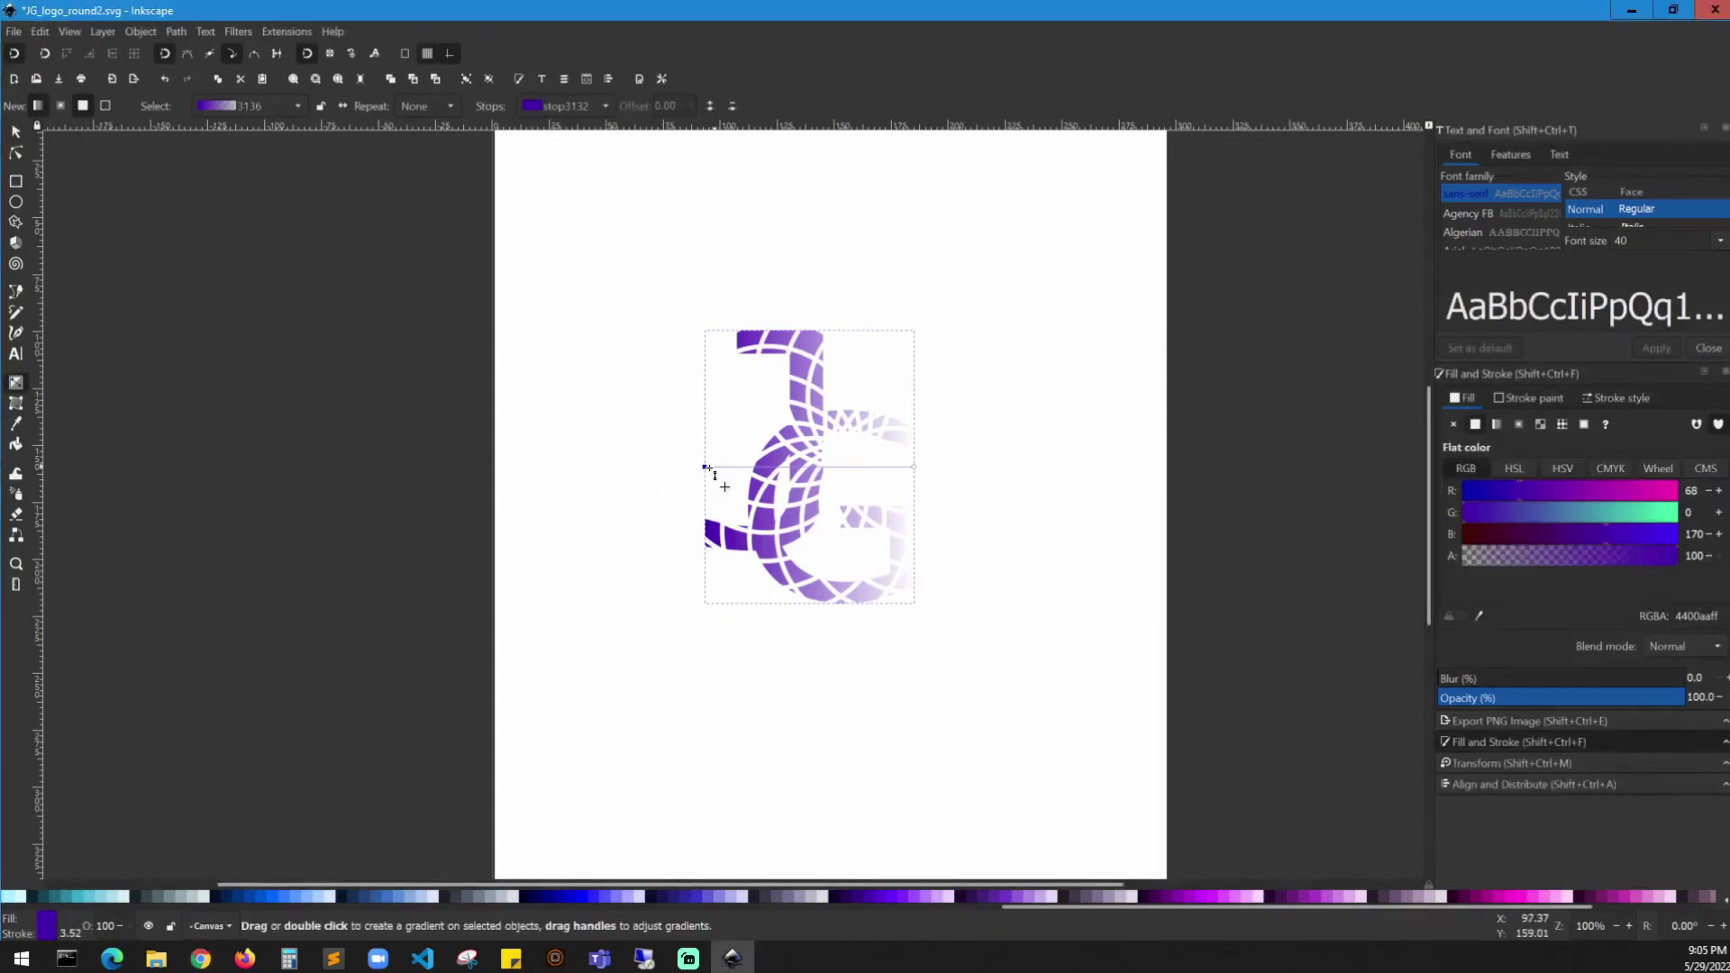
left_click_drag(704, 467, 914, 365)
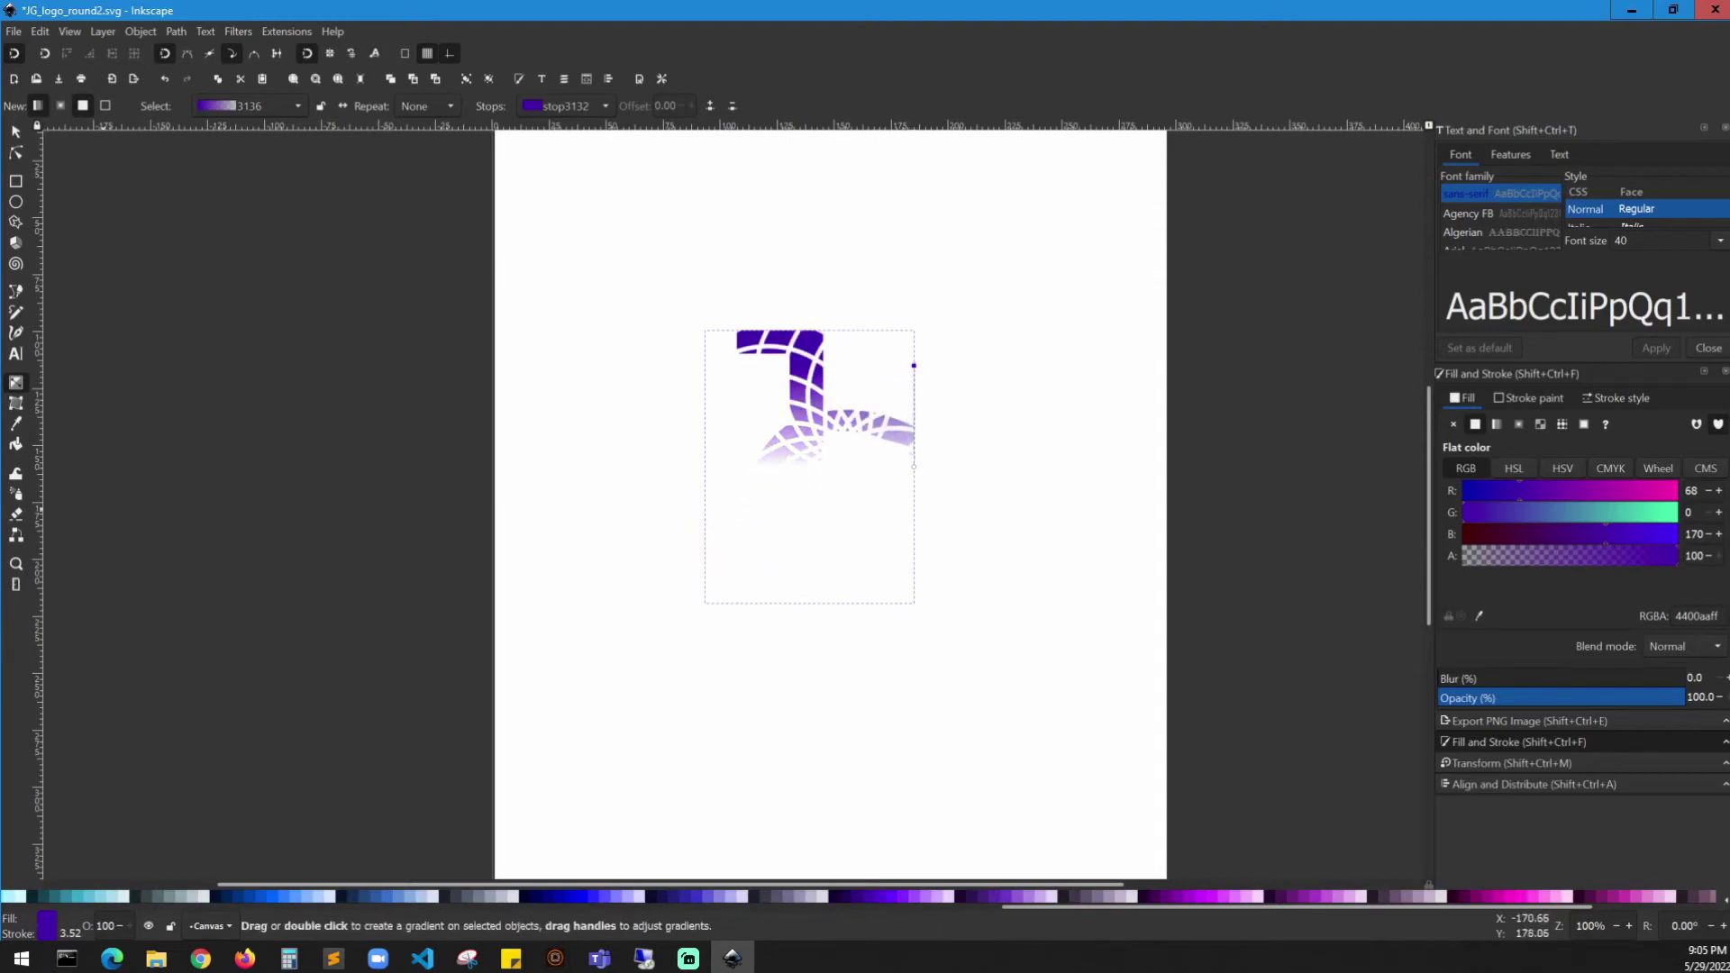
key("alt+Tab")
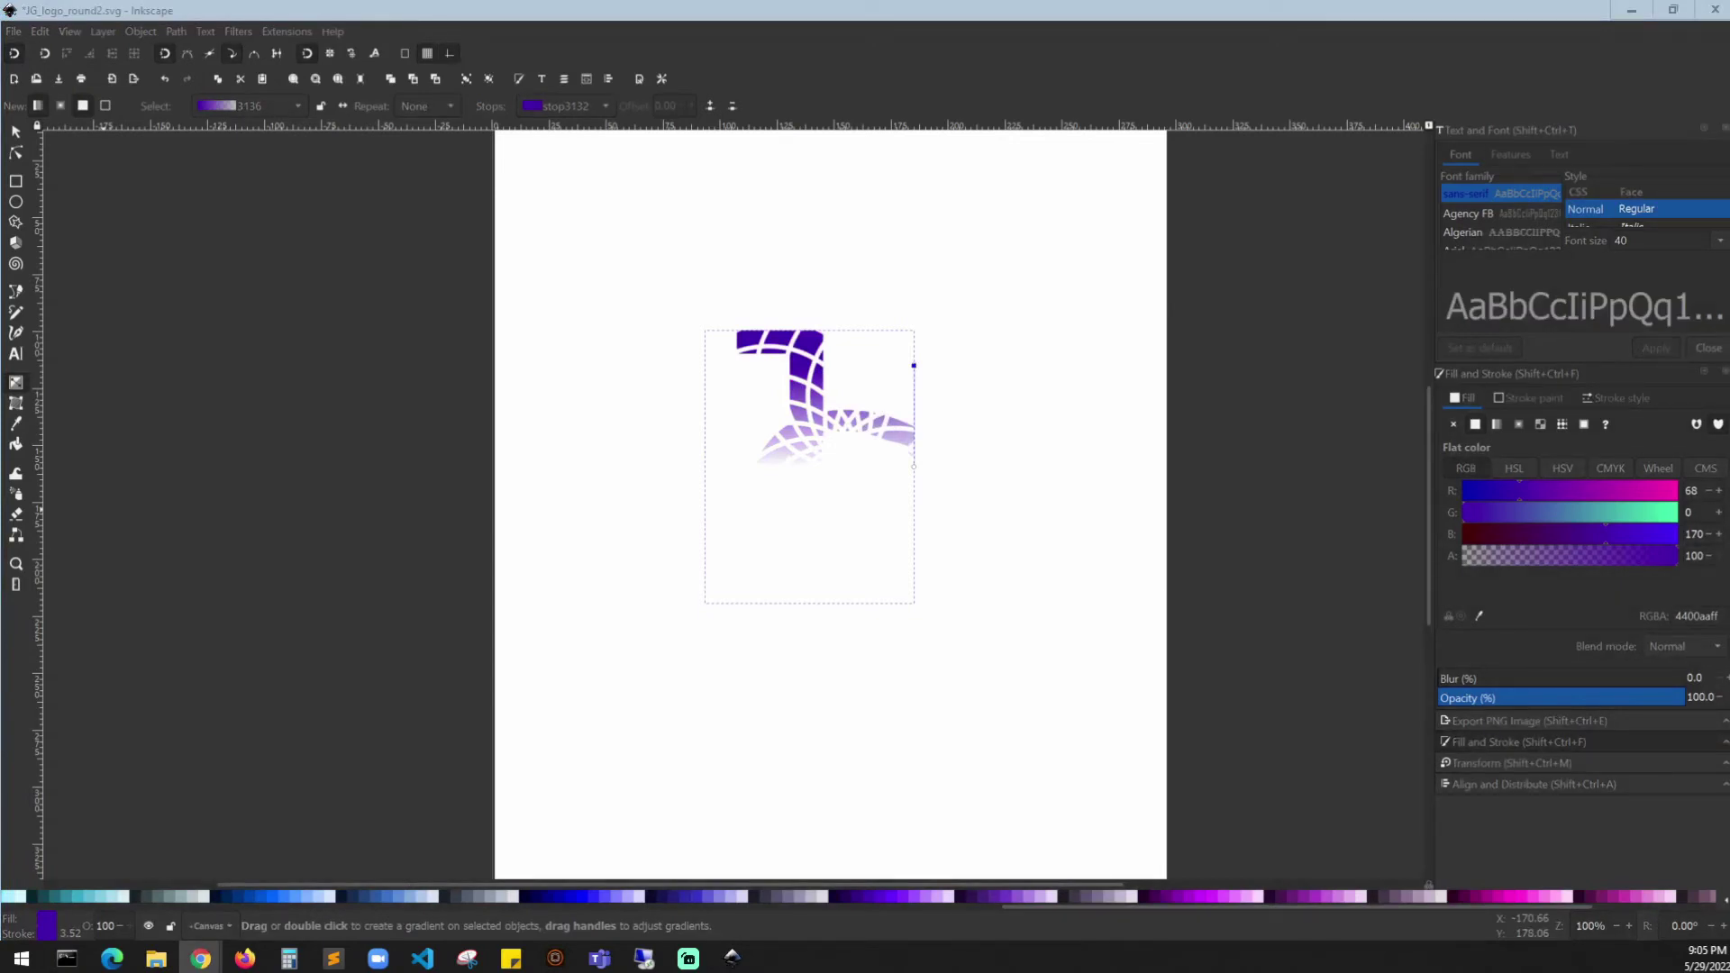
- Place the gradient's end stop at the bottom-left and colour it pink #FF55DD
left_click(915, 468)
left_click_drag(915, 468, 736, 640)
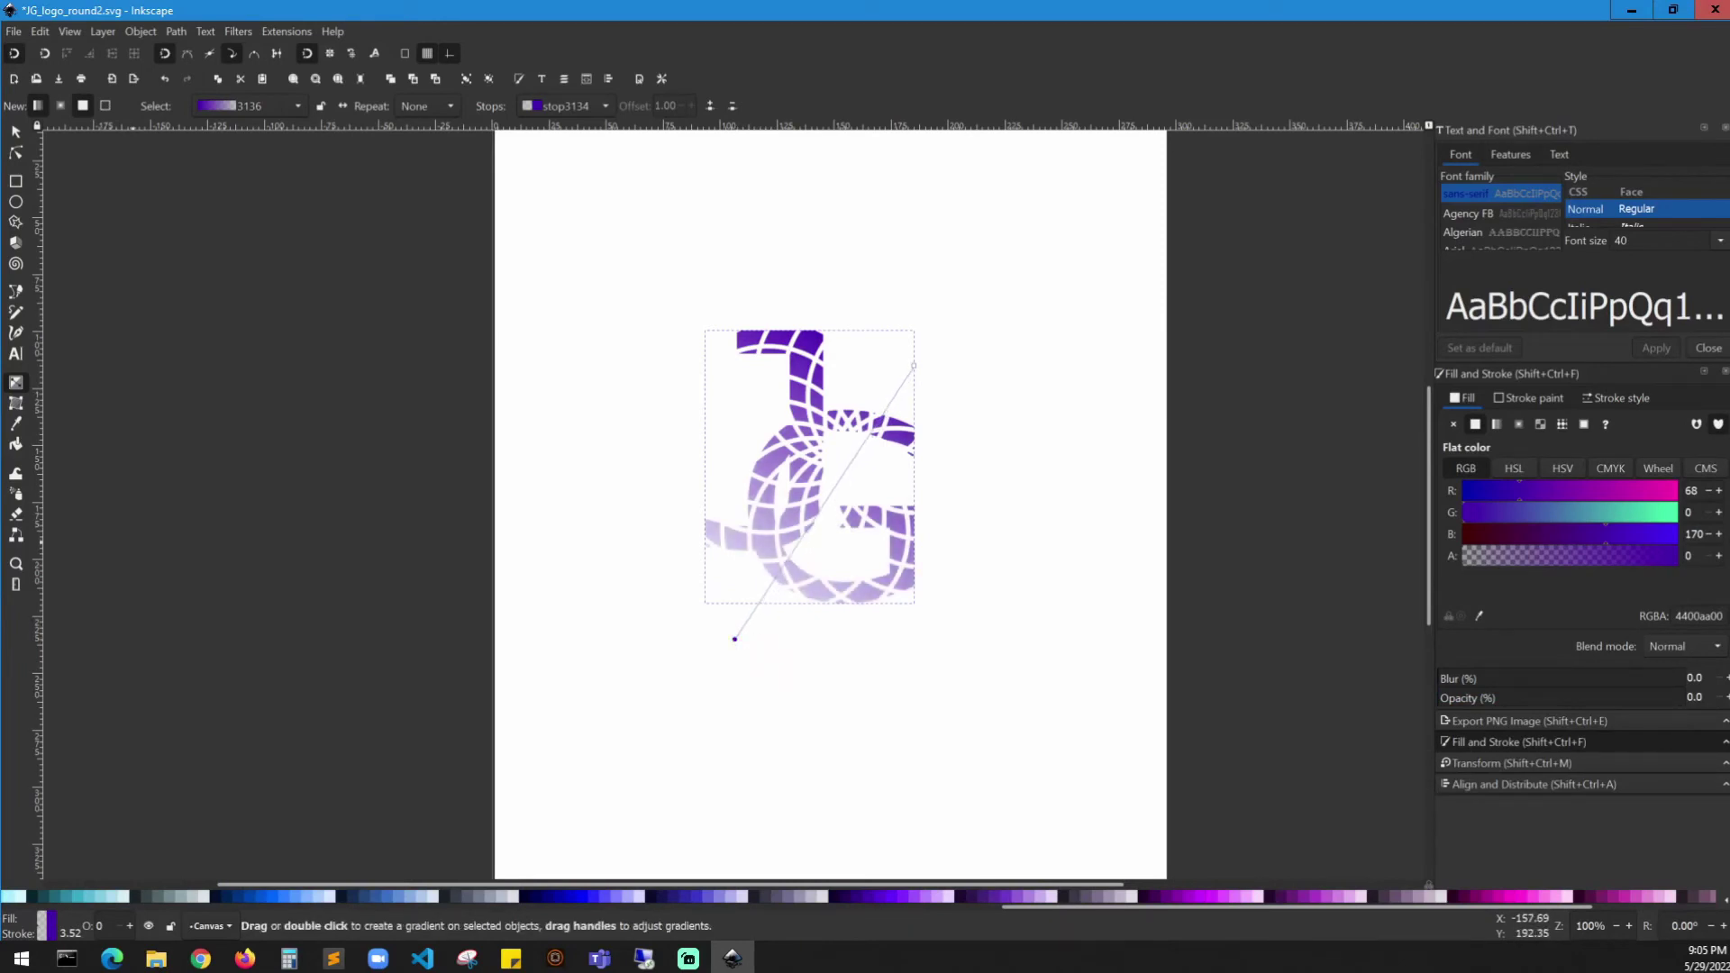
key("alt+Tab")
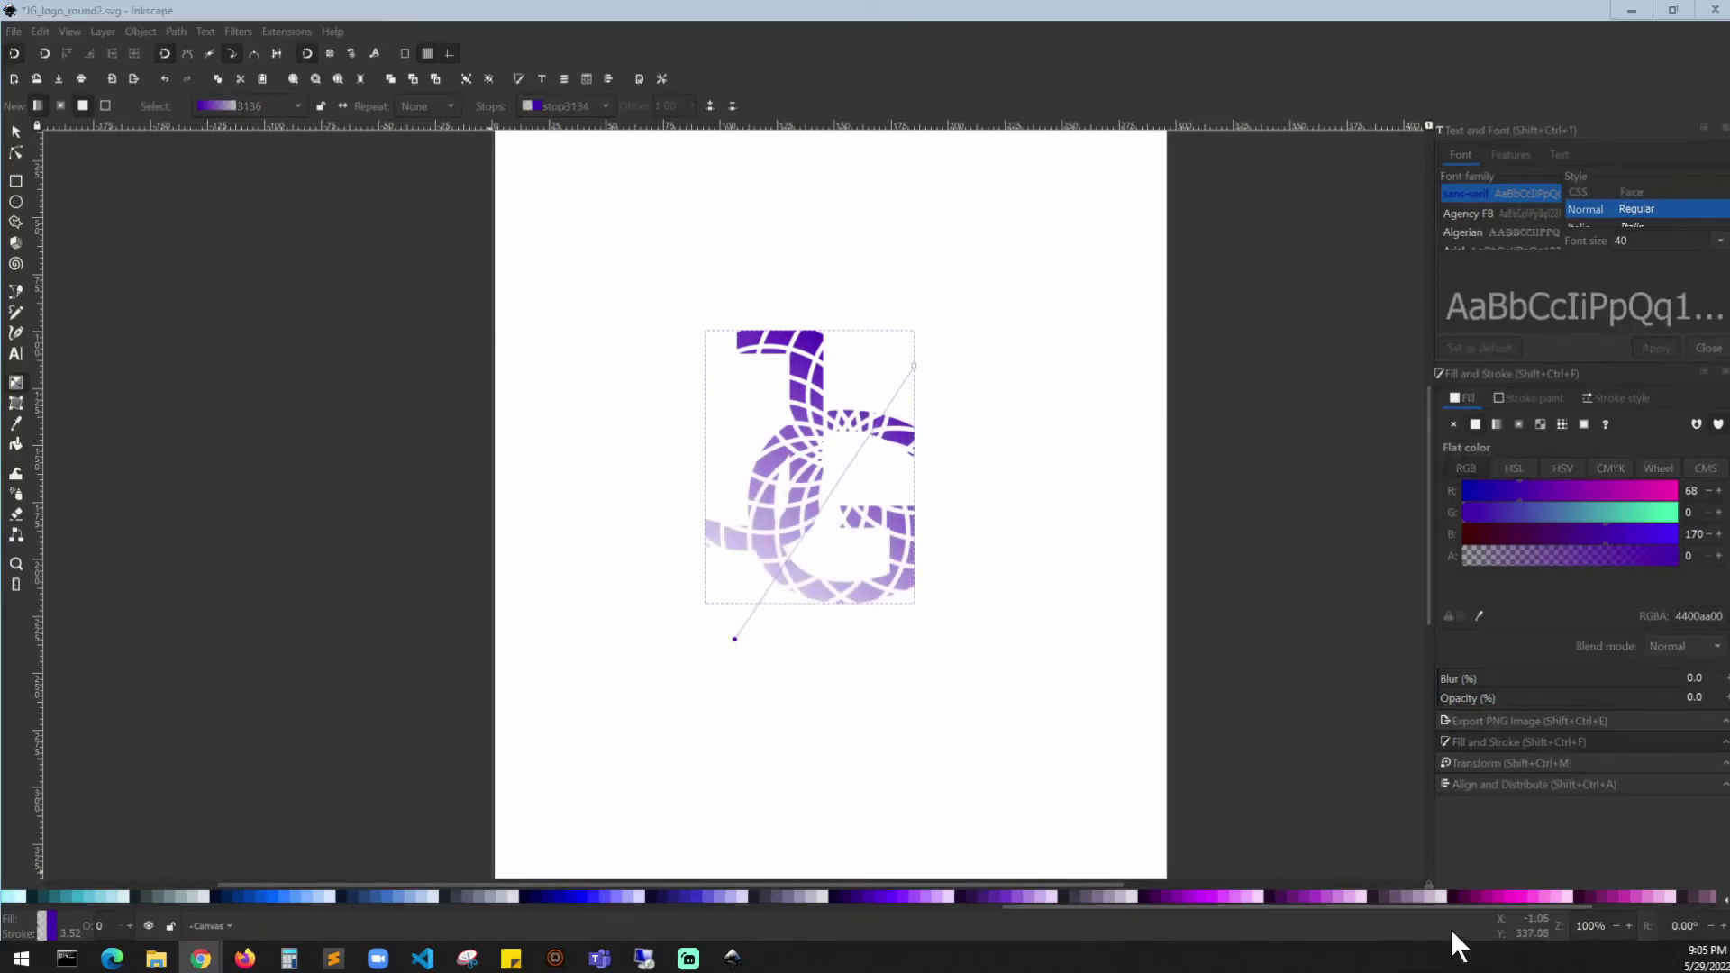
key("alt+Tab")
left_click(1500, 897)
left_click(1527, 898)
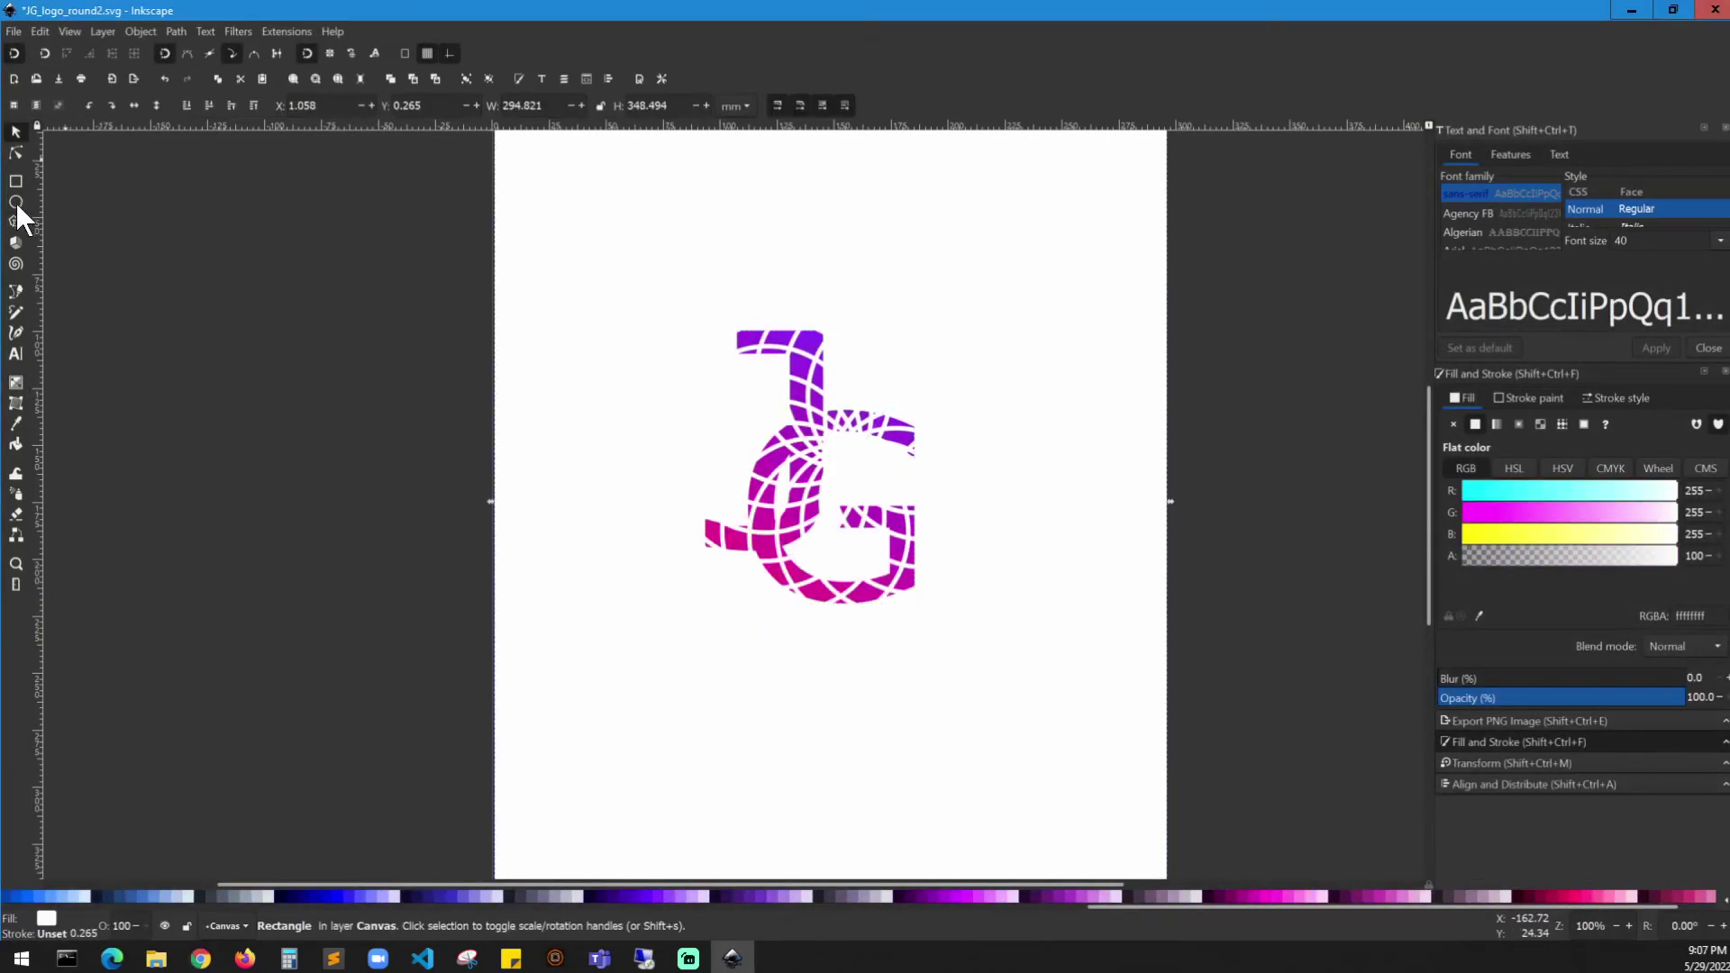
left_click(15, 203)
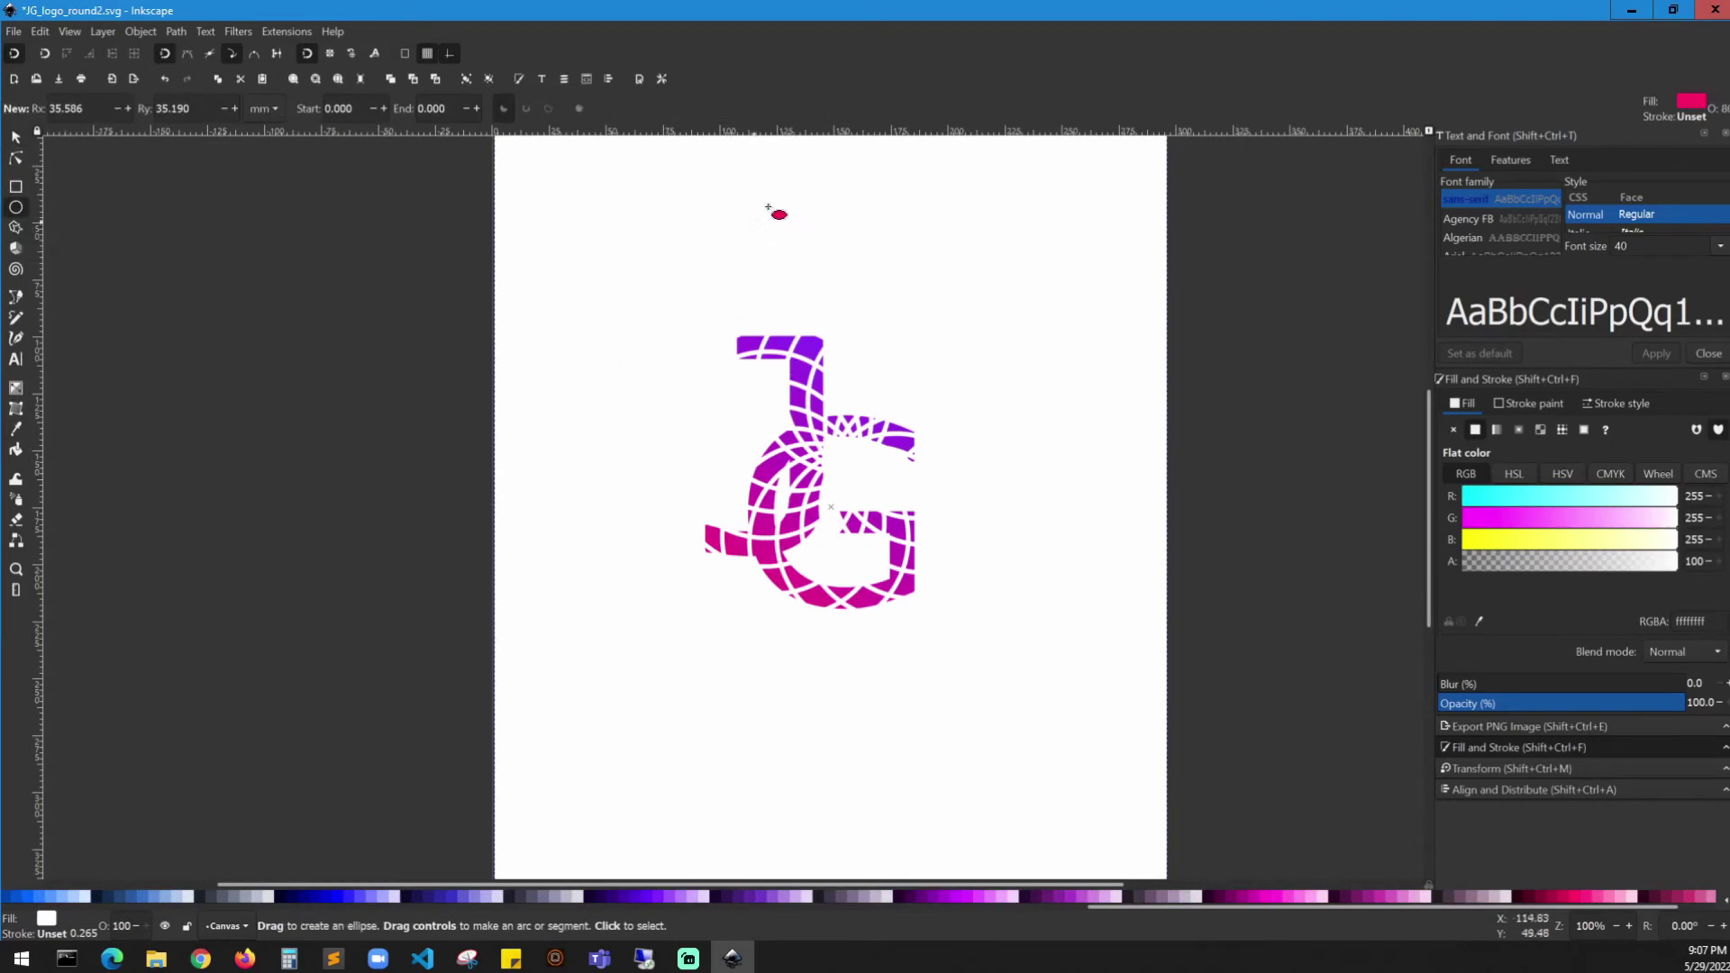
- Draw a circle near the top-right corner with a flat black 000000ff outline, 2.6 px wide
left_click_drag(975, 214, 1143, 390)
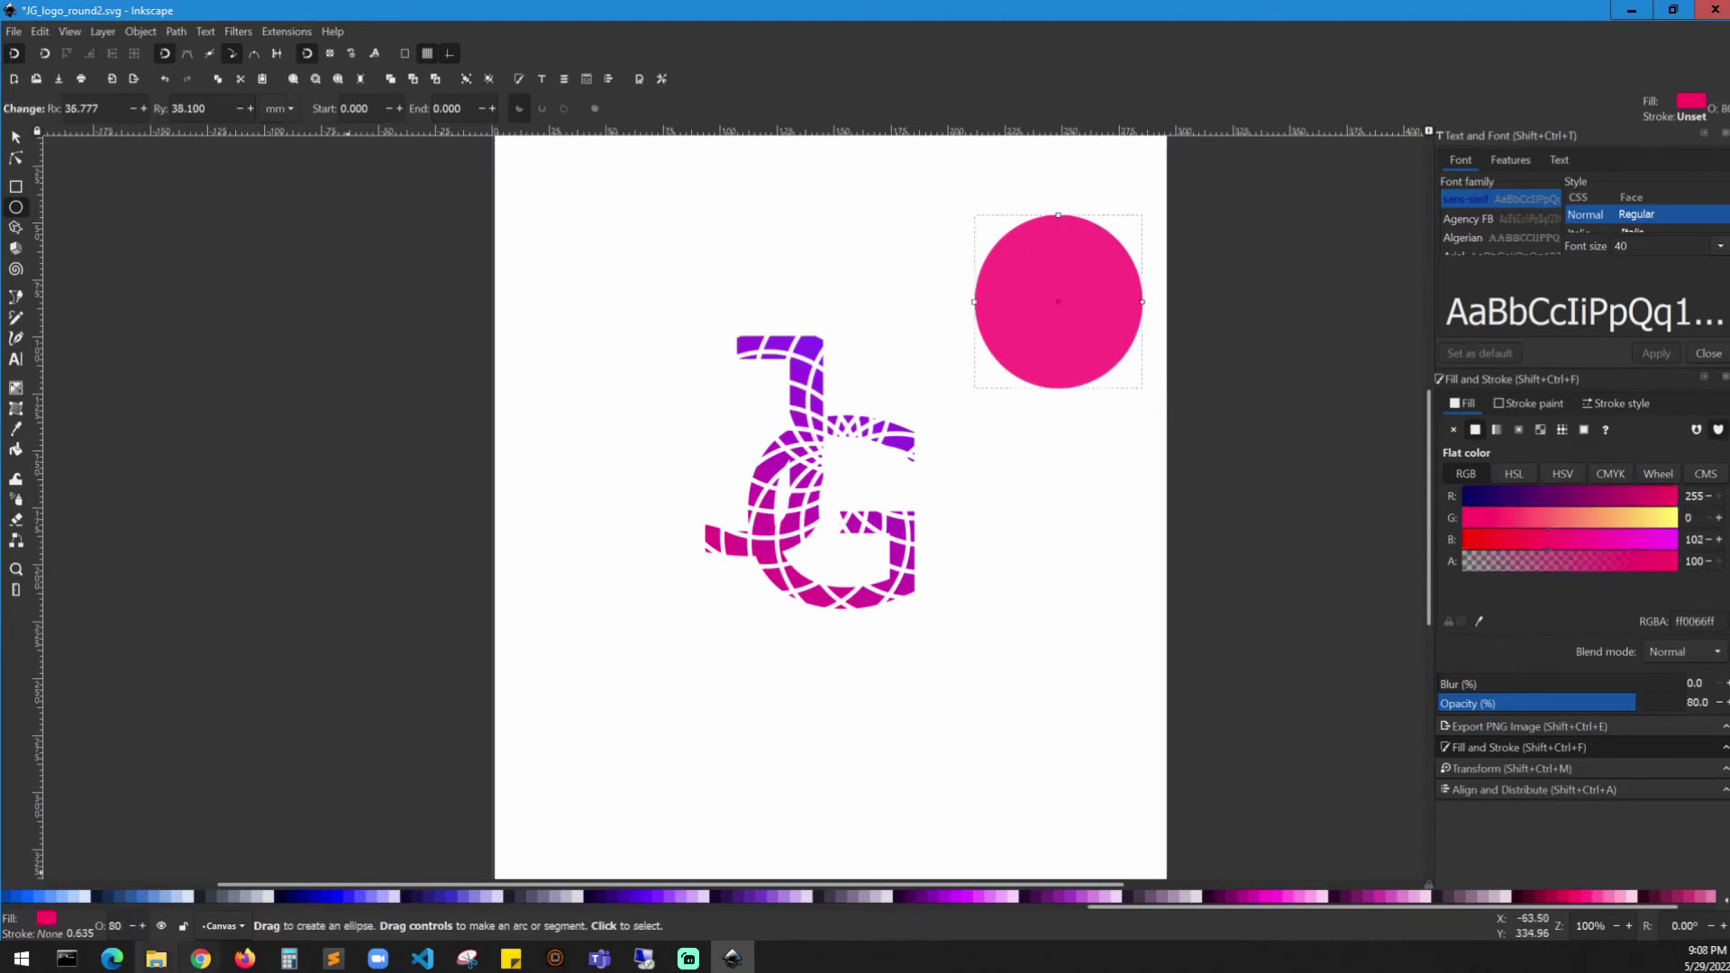
left_click(49, 934)
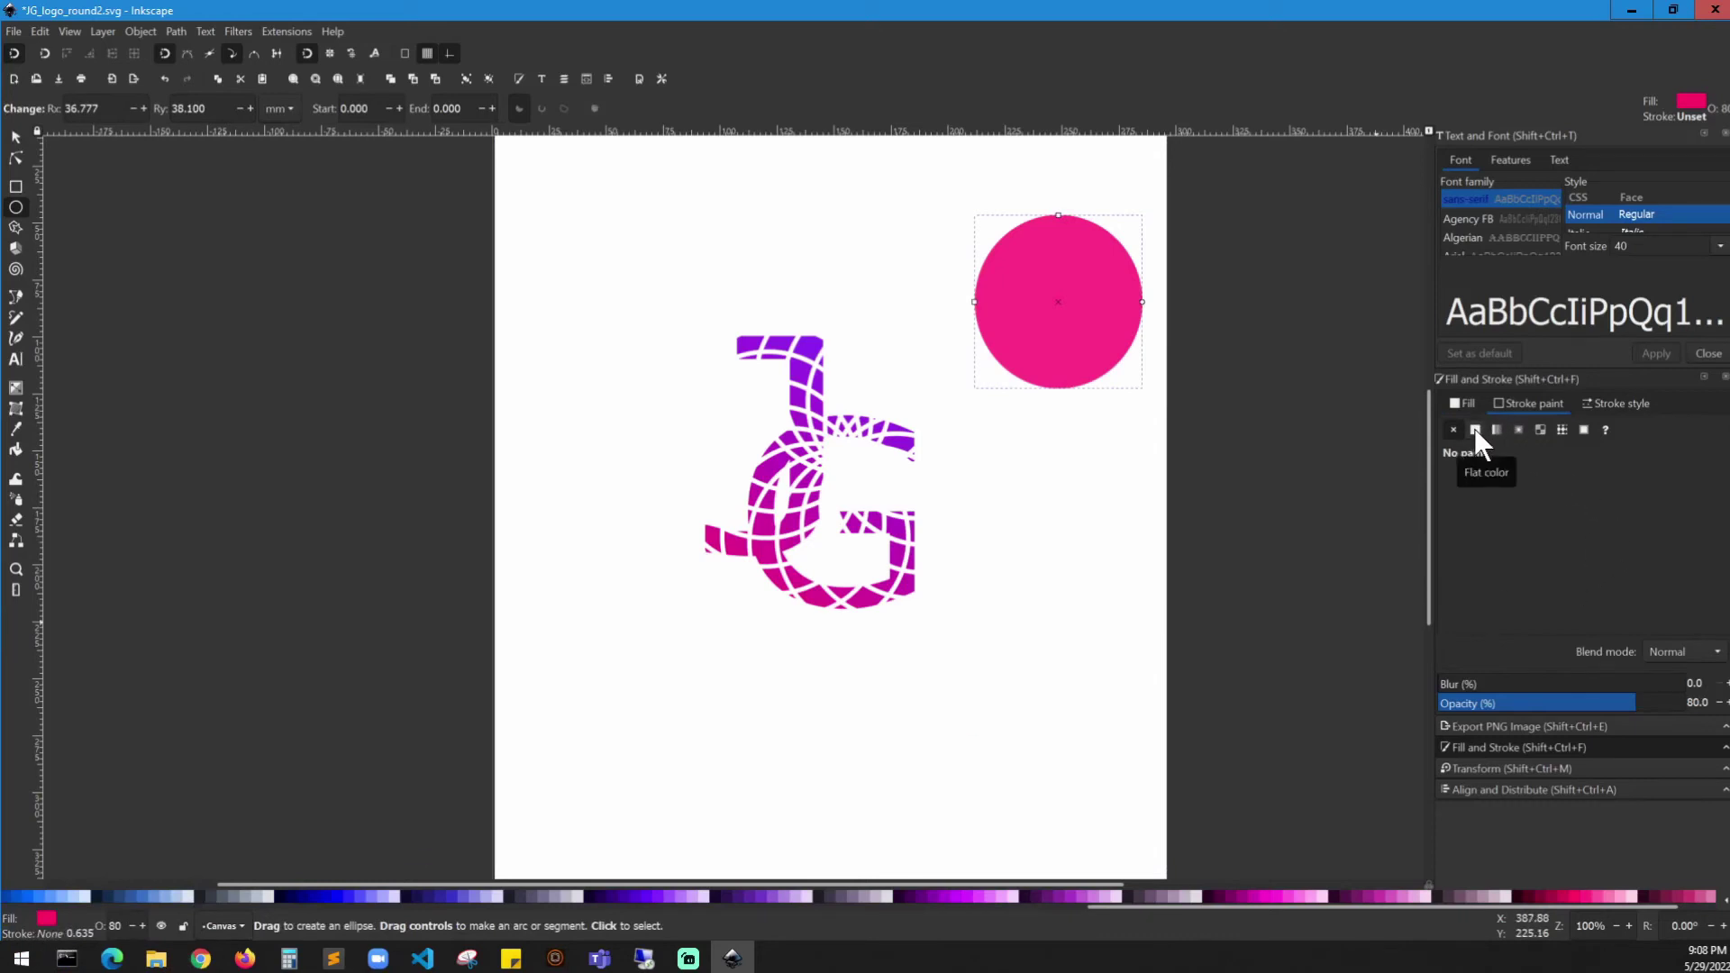
left_click(1640, 406)
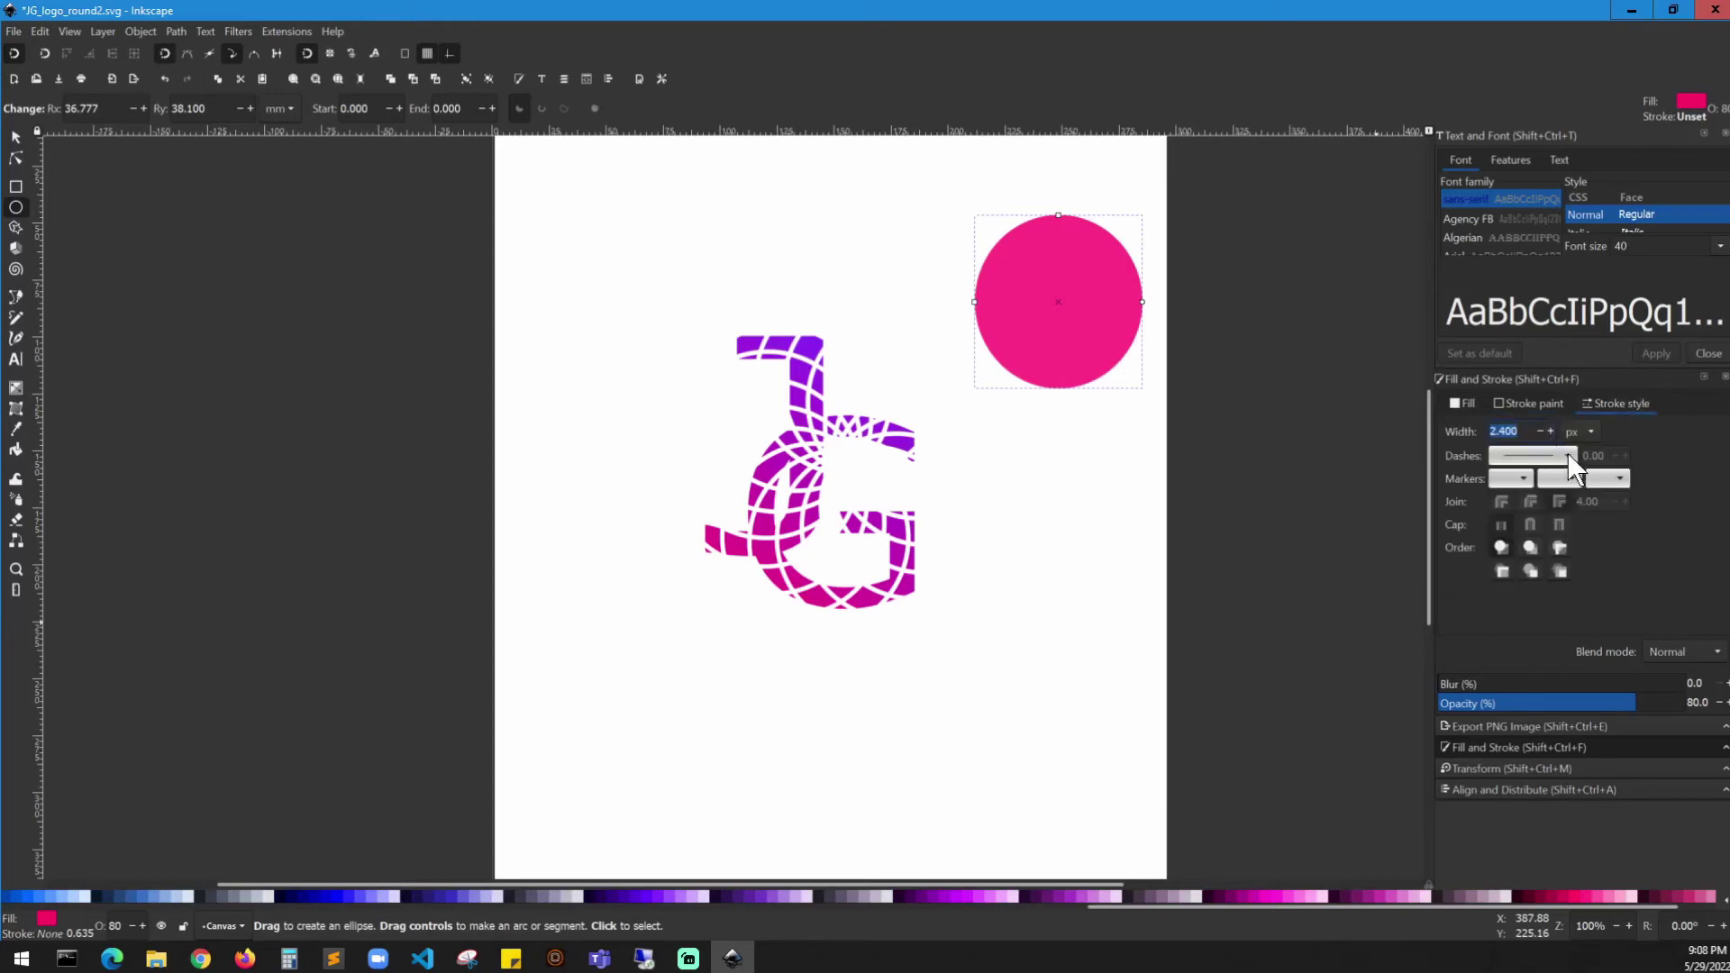
left_click(1550, 431)
left_click(1550, 431)
left_click(1531, 402)
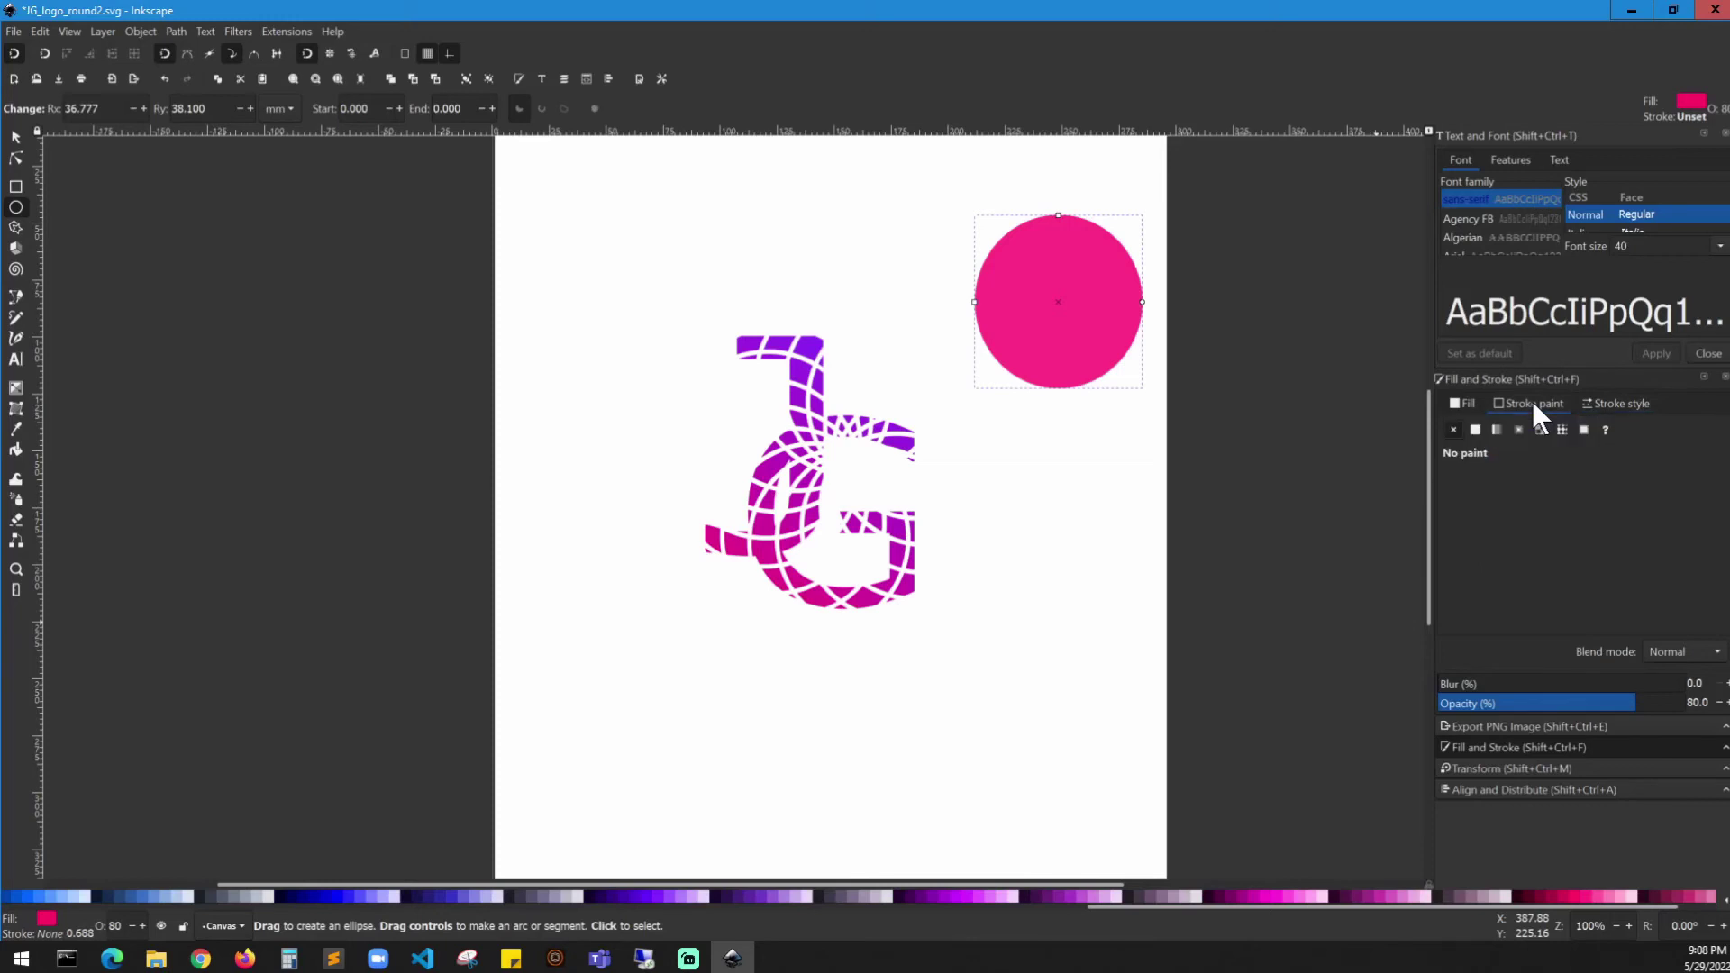
left_click(1474, 430)
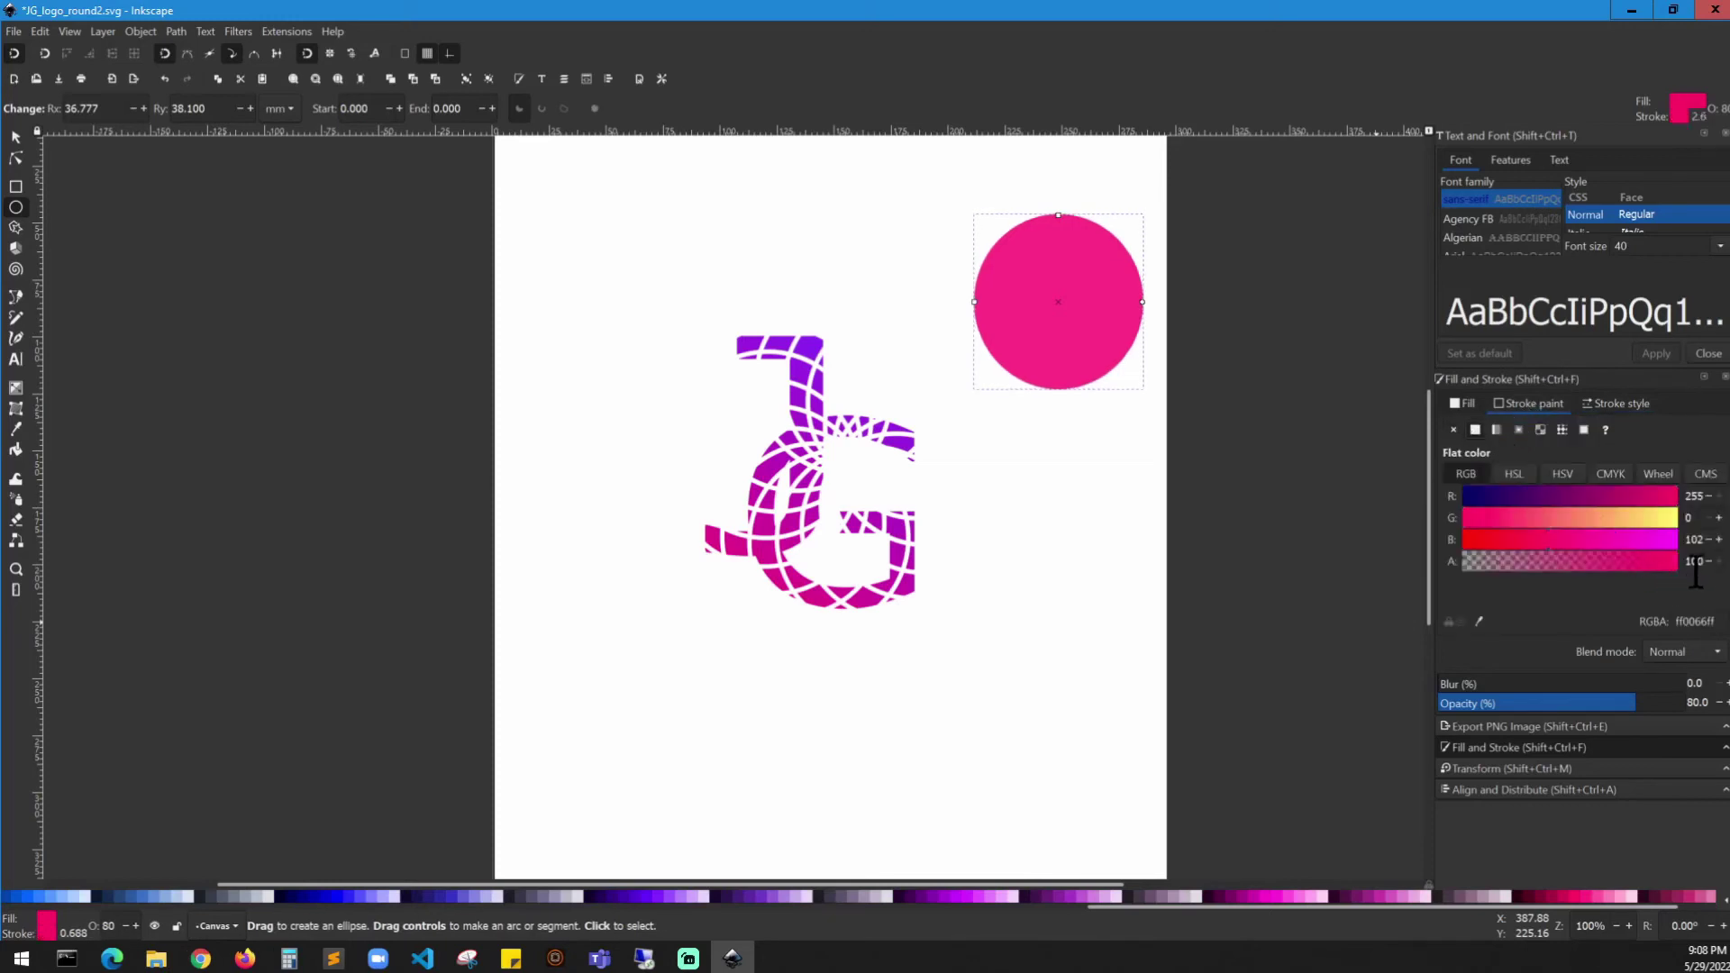
left_click_drag(1716, 622, 1656, 627)
type("000")
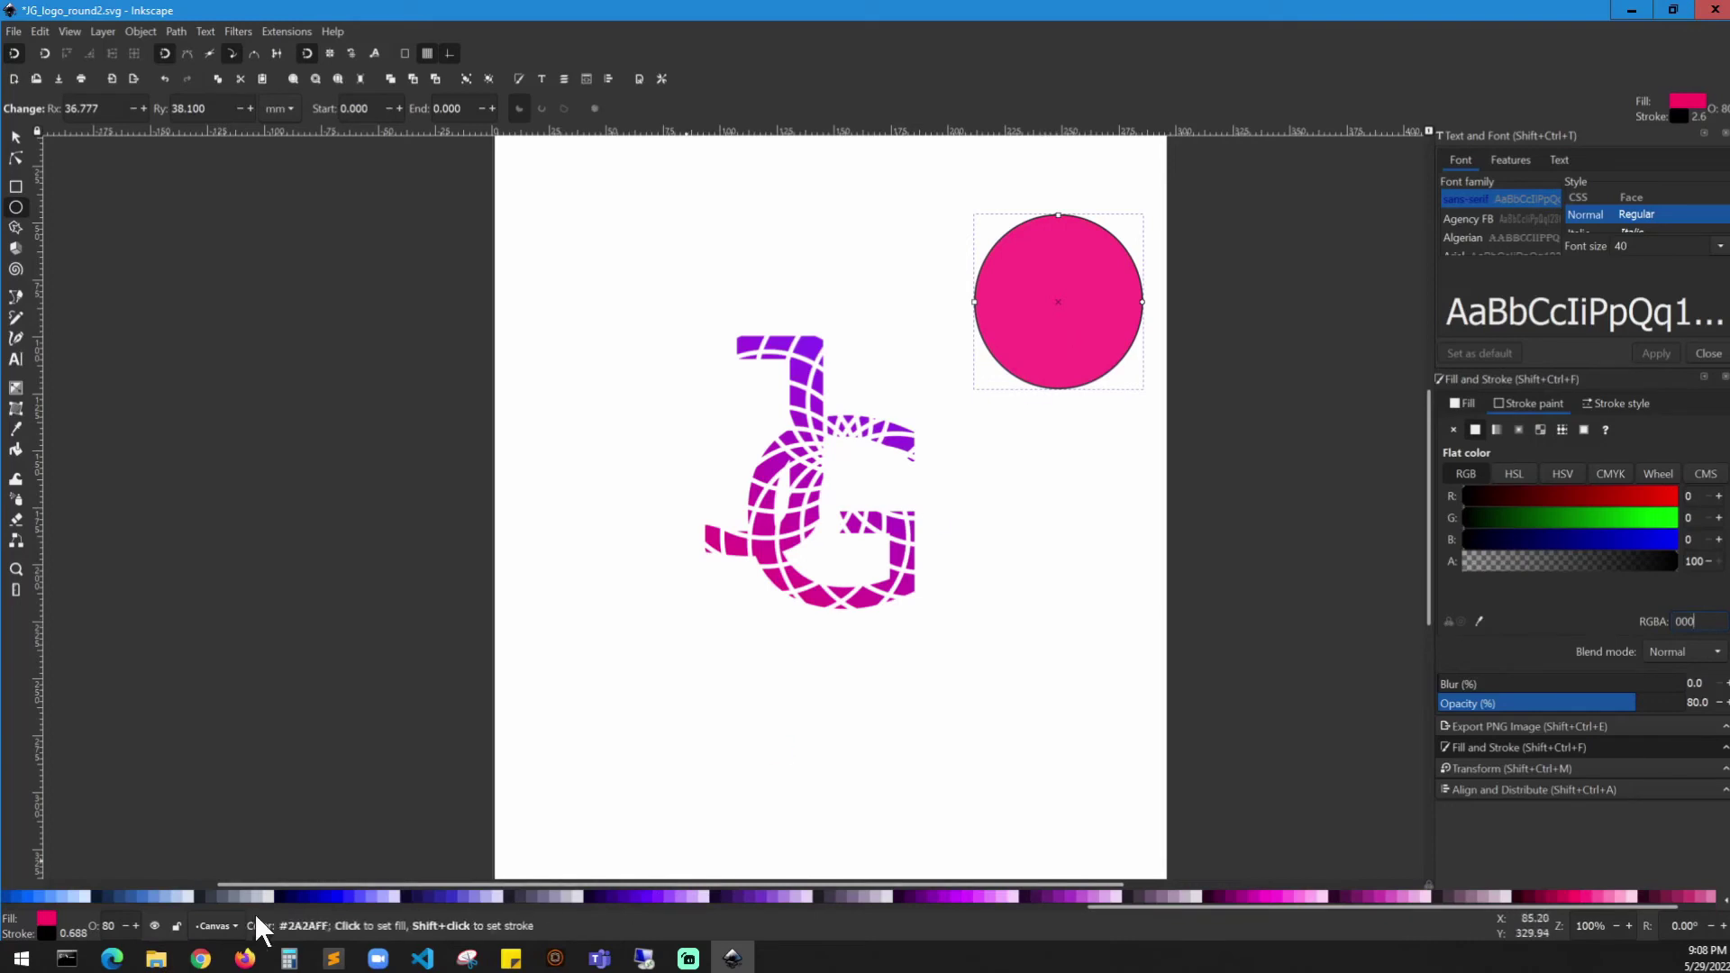
left_click(15, 135)
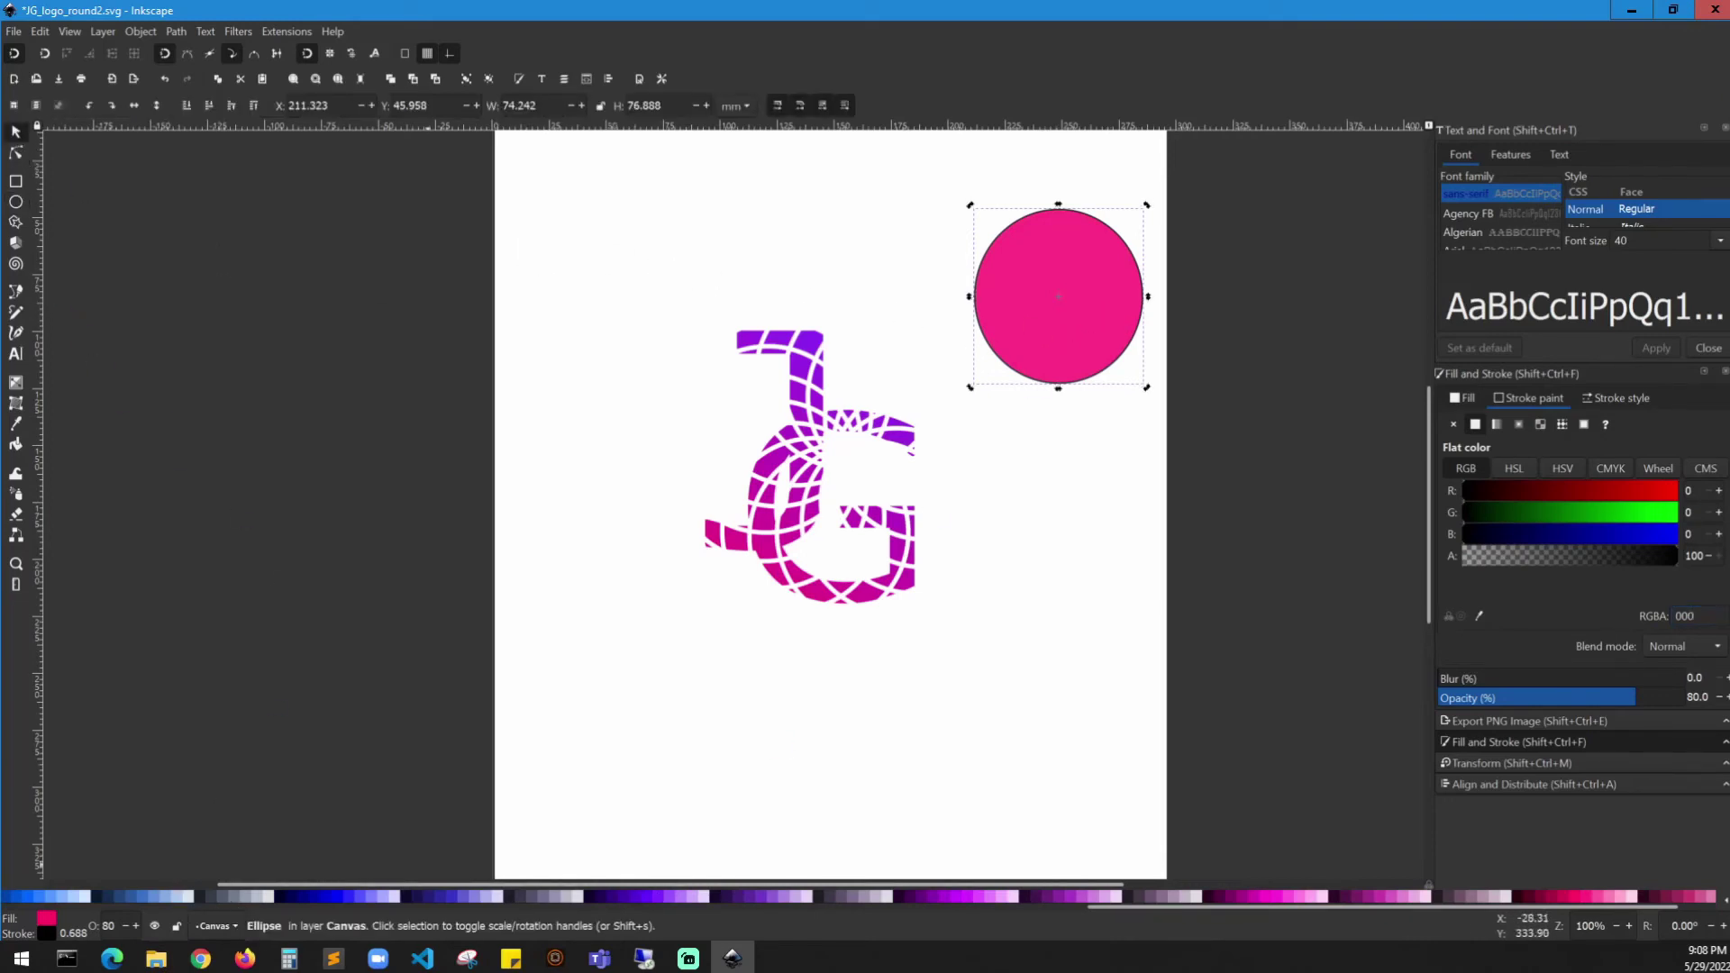
- Set the circle's fill to none, then centre it on the JG monogram and scale it to about 143 × 149 mm
left_click(47, 915)
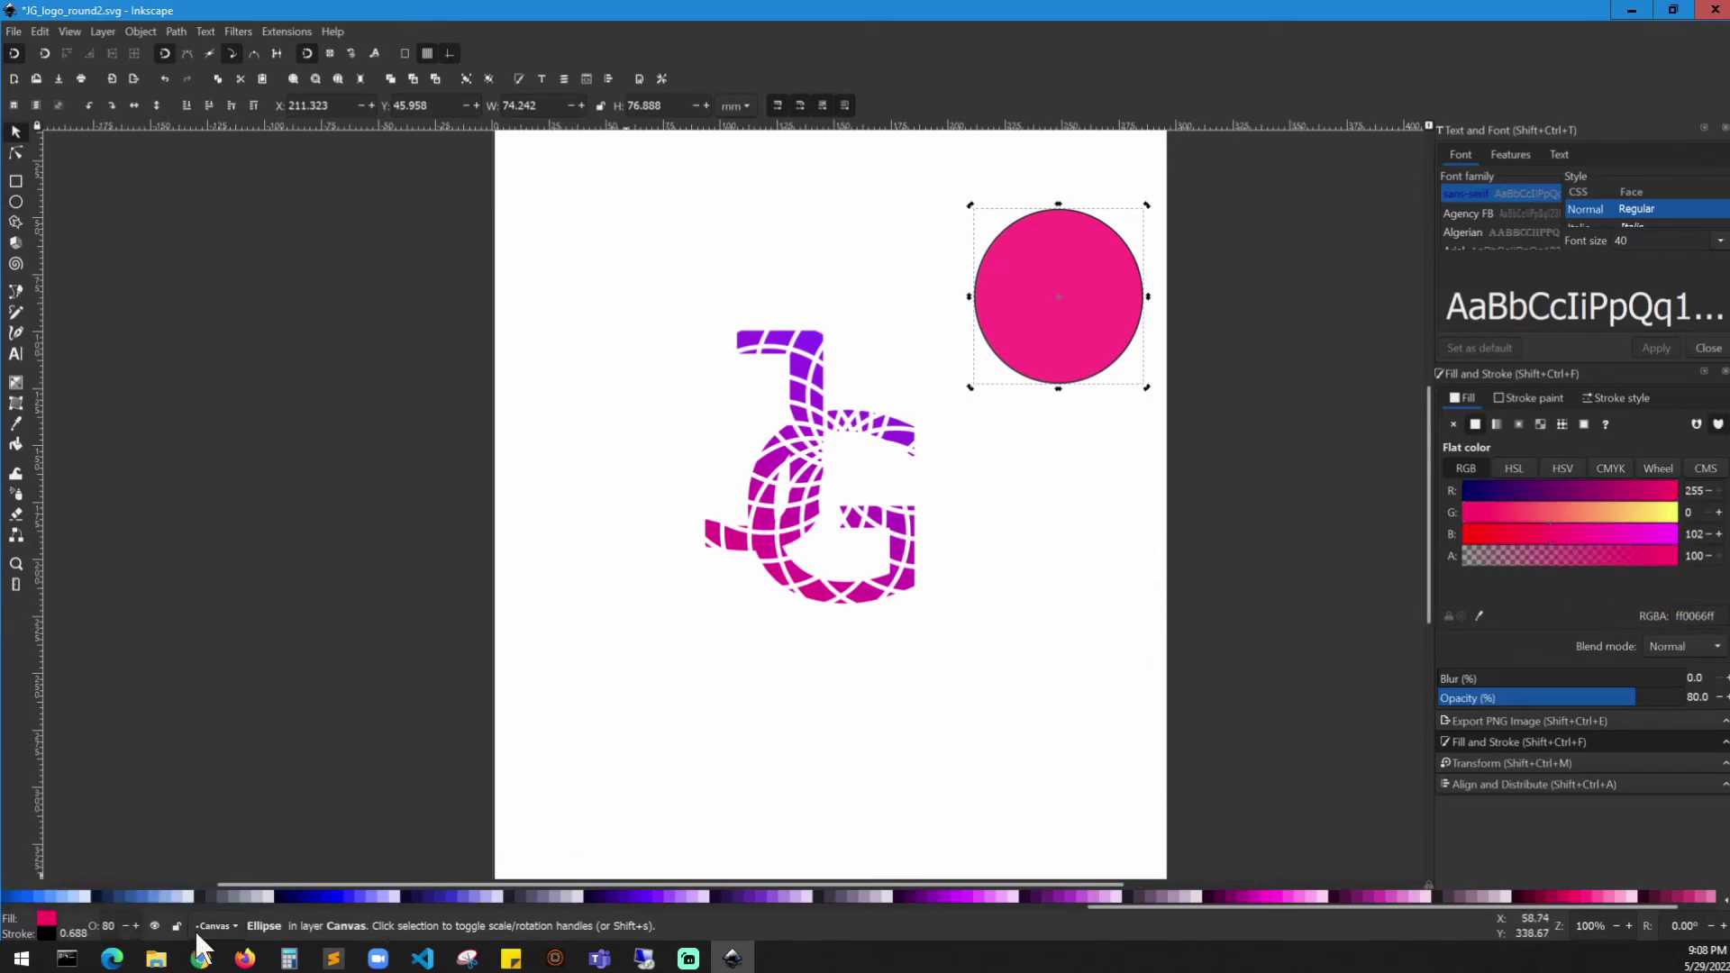
left_click_drag(1235, 908, 11, 933)
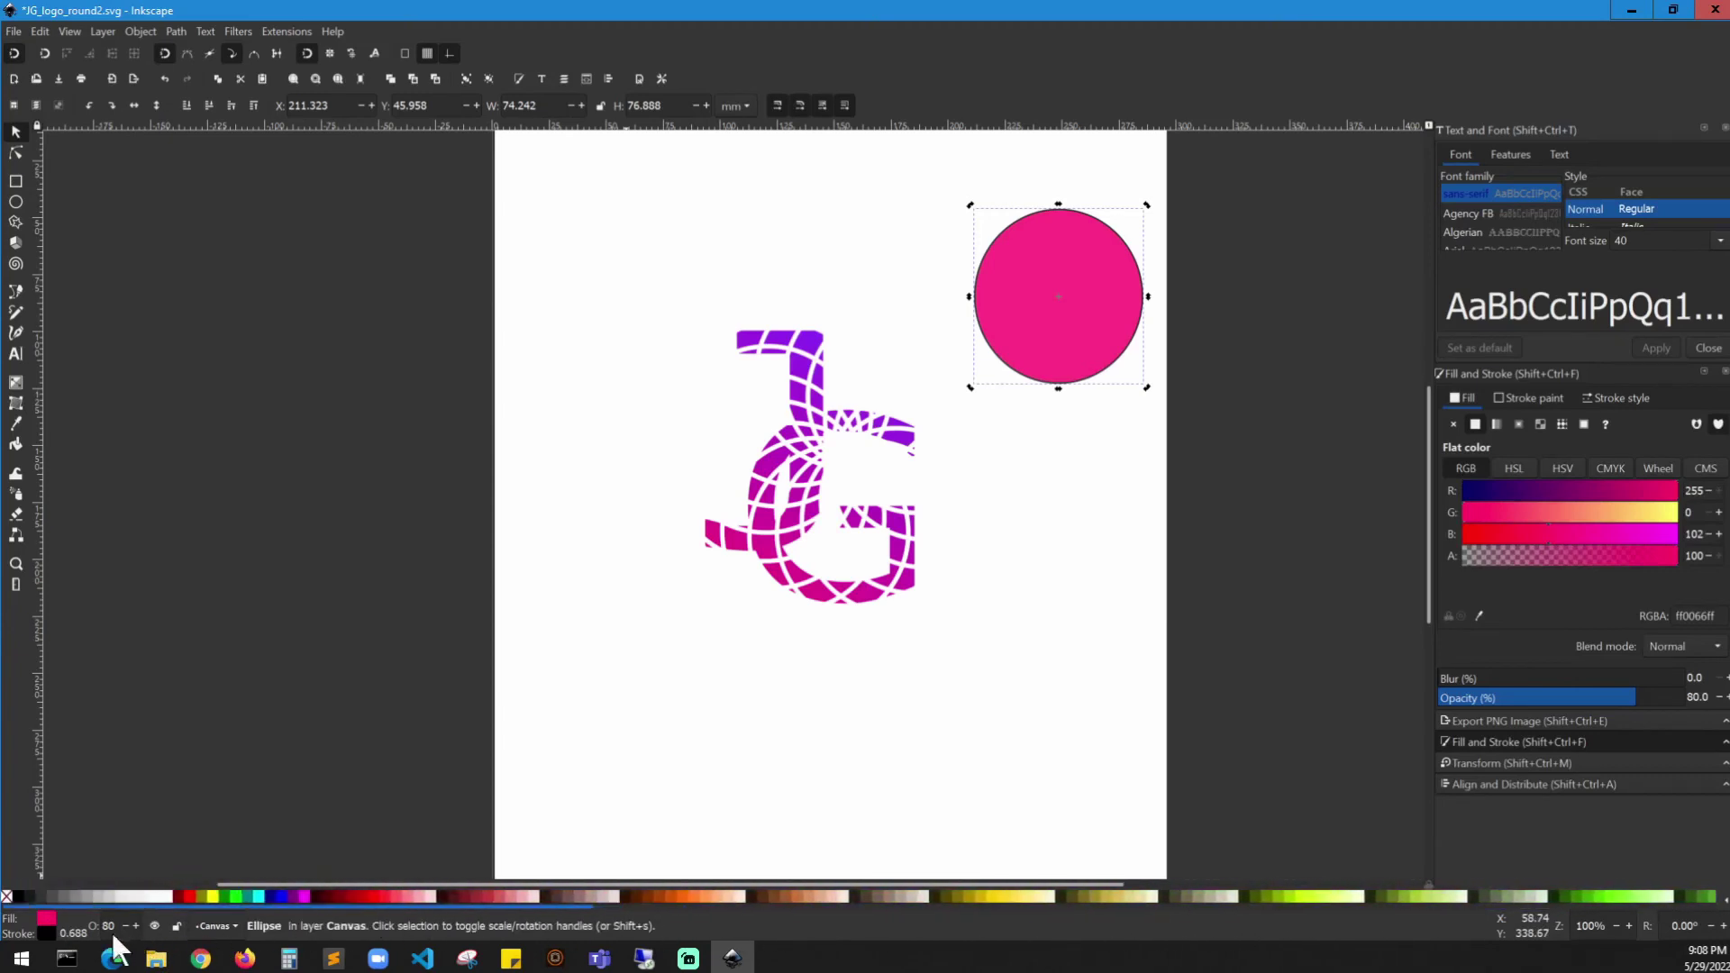
left_click(8, 896)
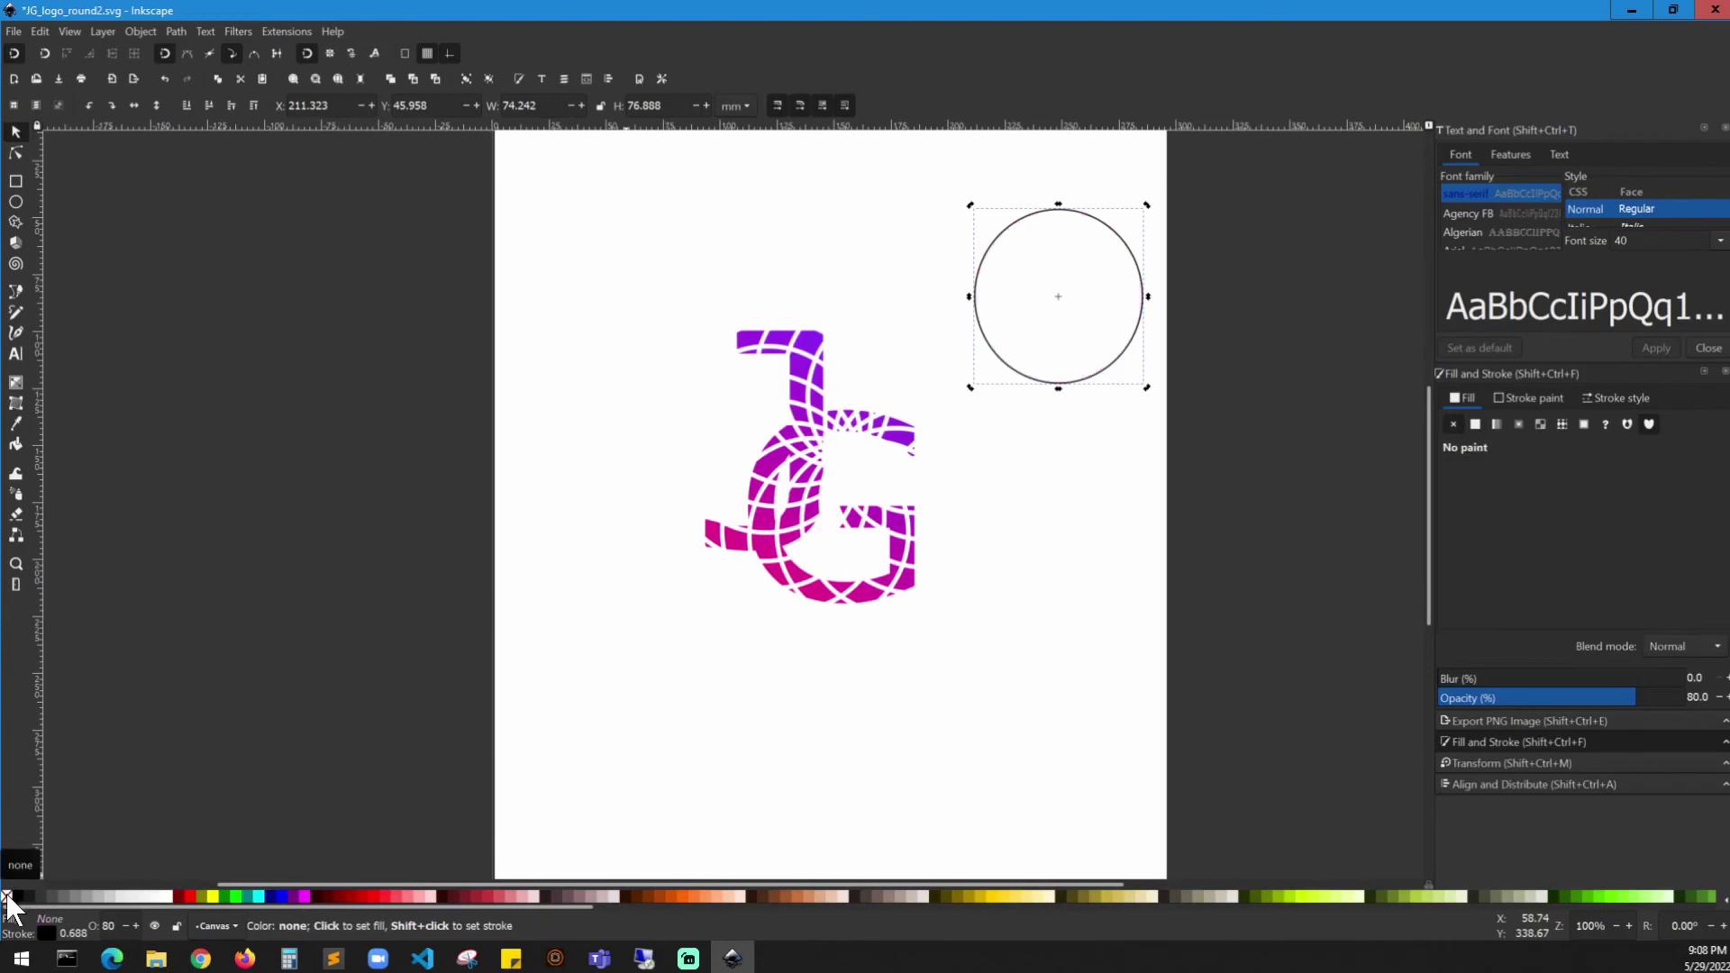
left_click_drag(1100, 398, 784, 597)
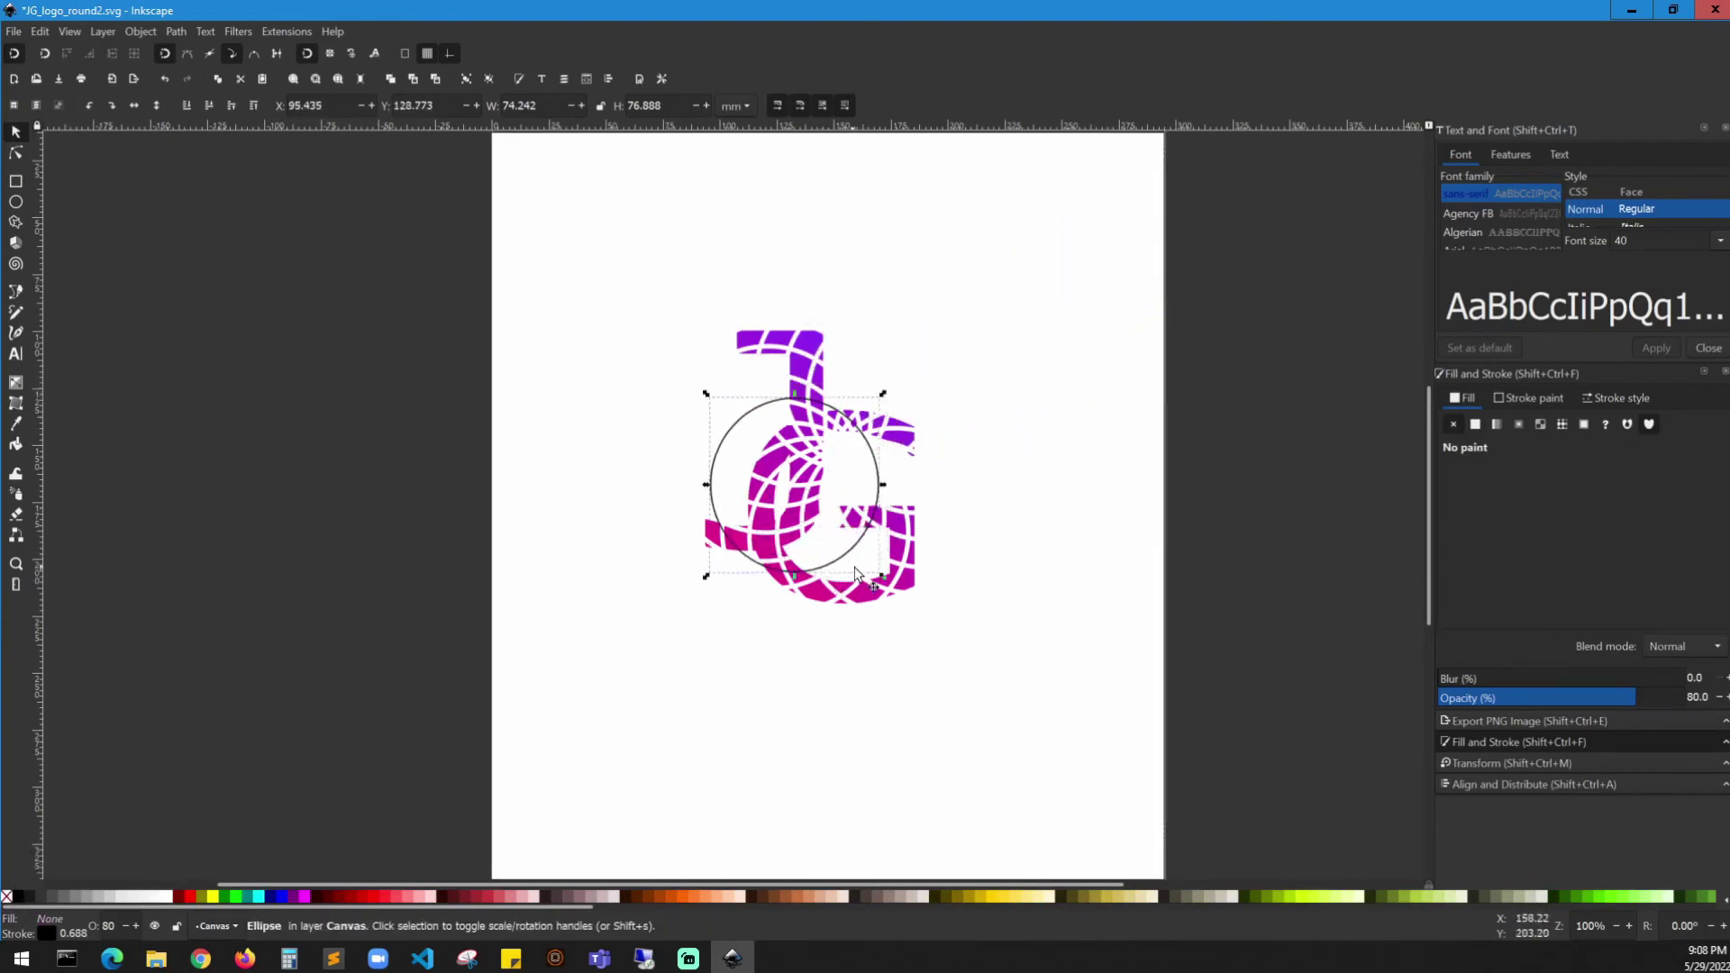
key("ctrl")
left_click_drag(873, 581, 1048, 714)
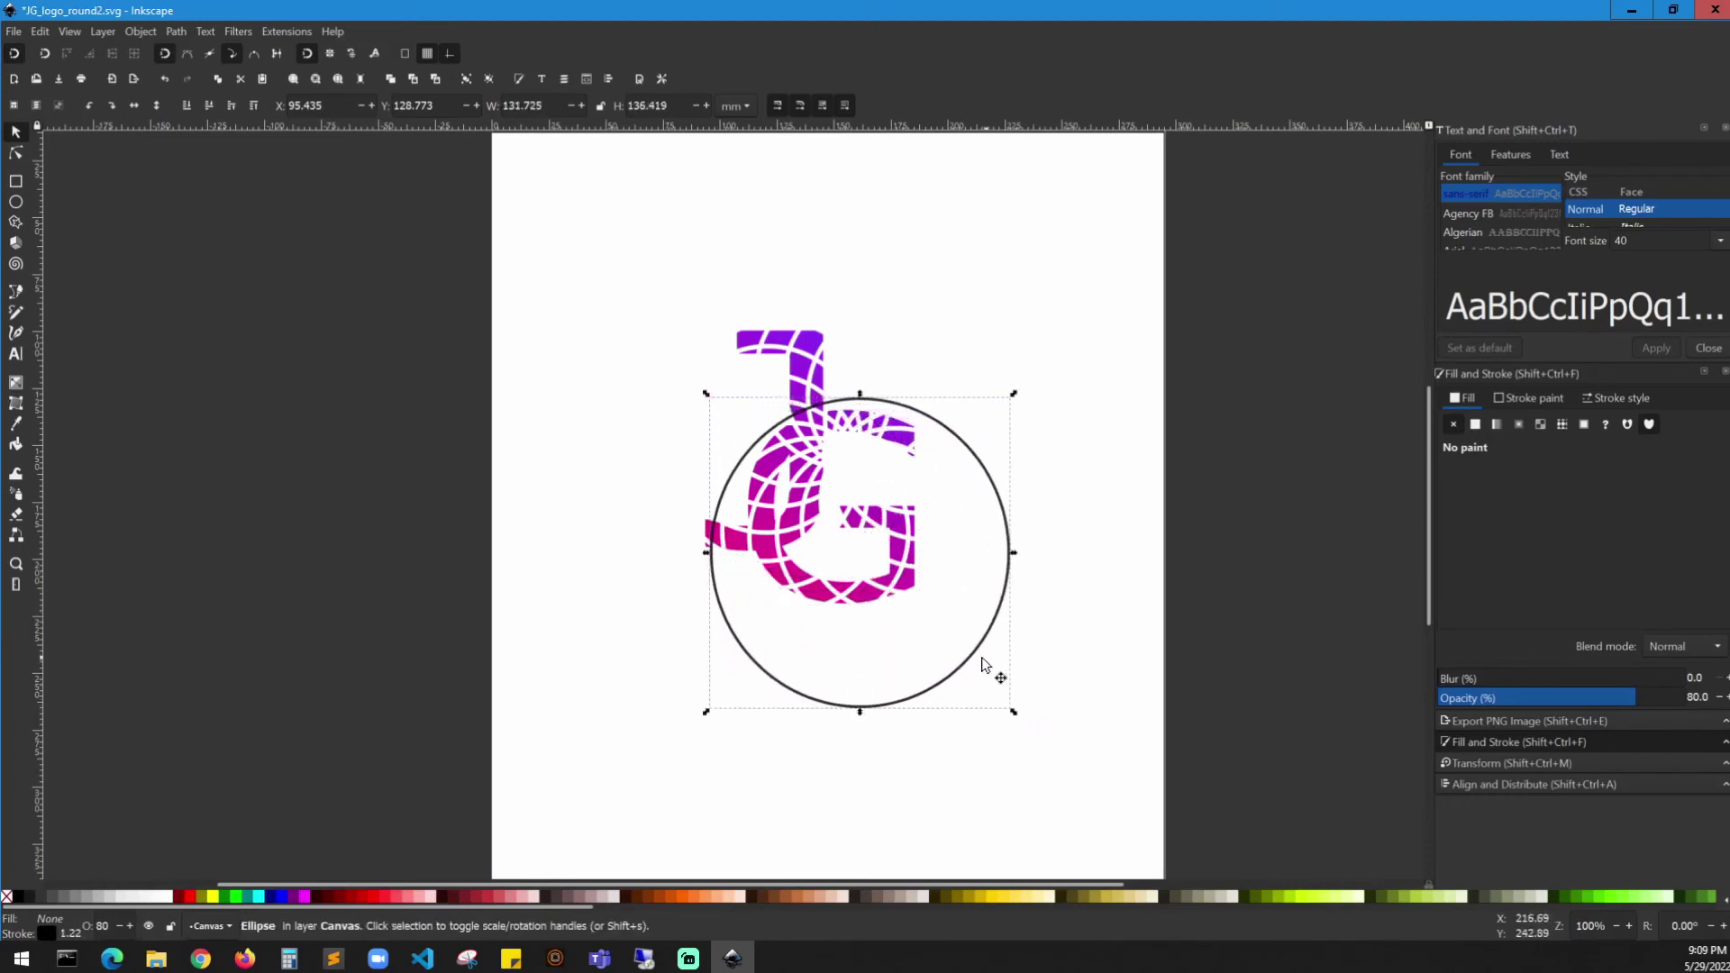
left_click_drag(946, 662, 921, 594)
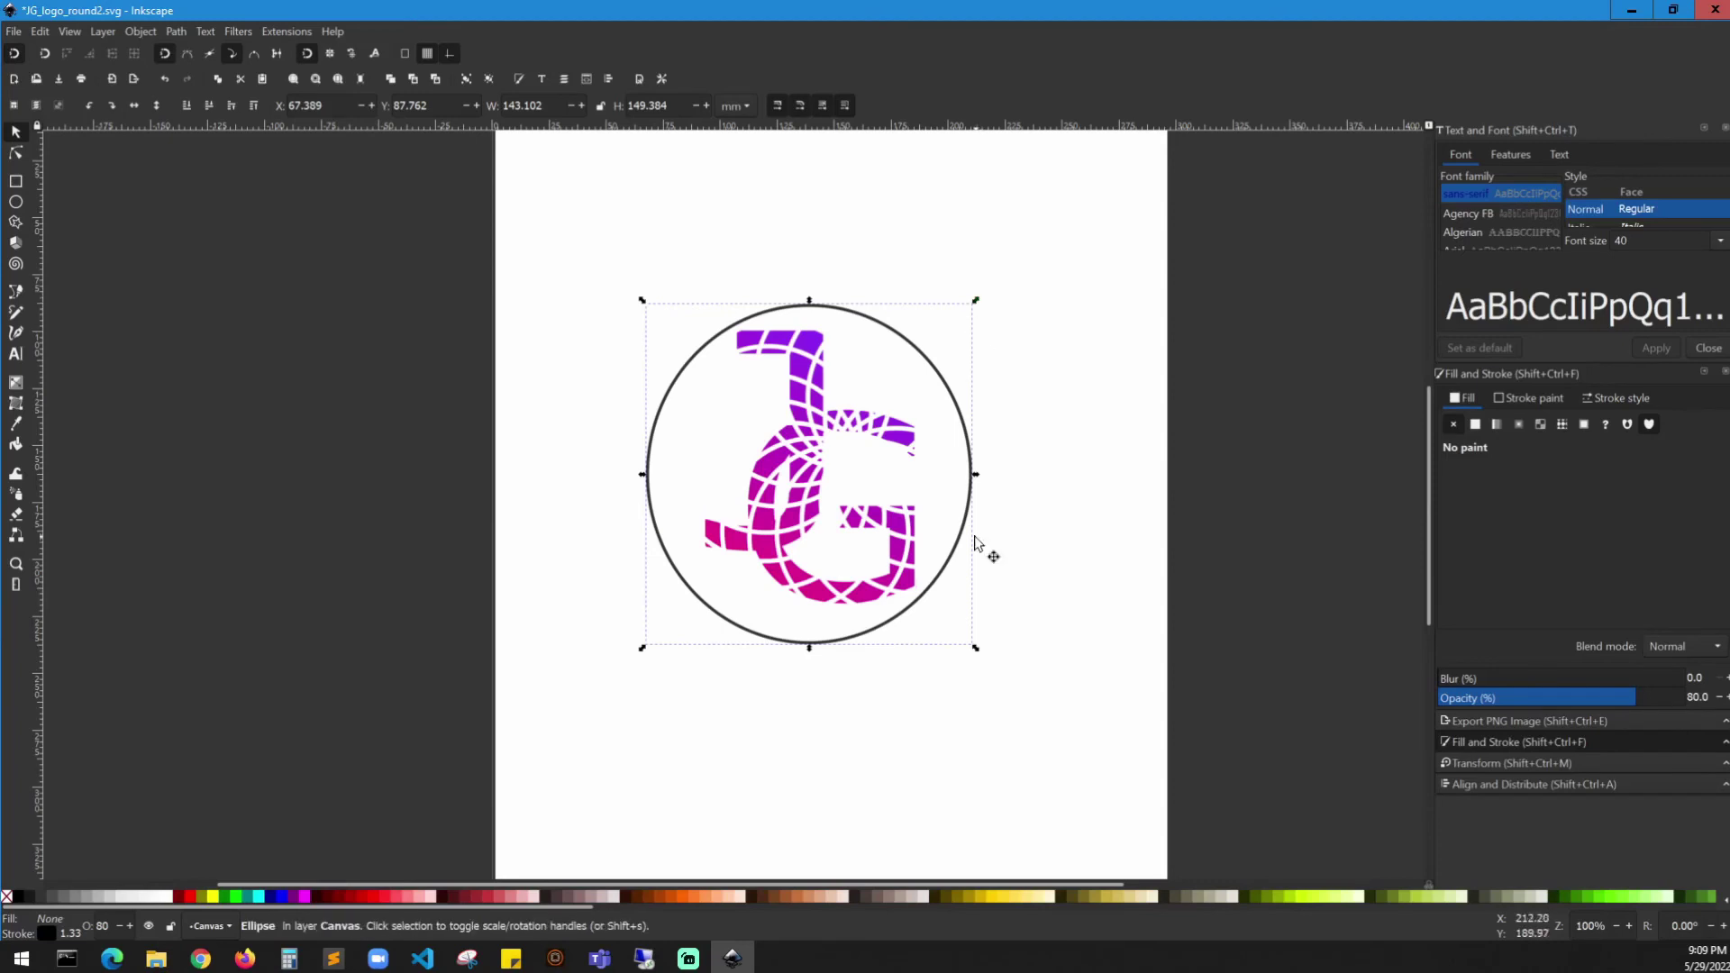
- Shrink the circle slightly to fit the logo and thicken its stroke width to 6.701 px
left_click_drag(974, 648, 977, 636)
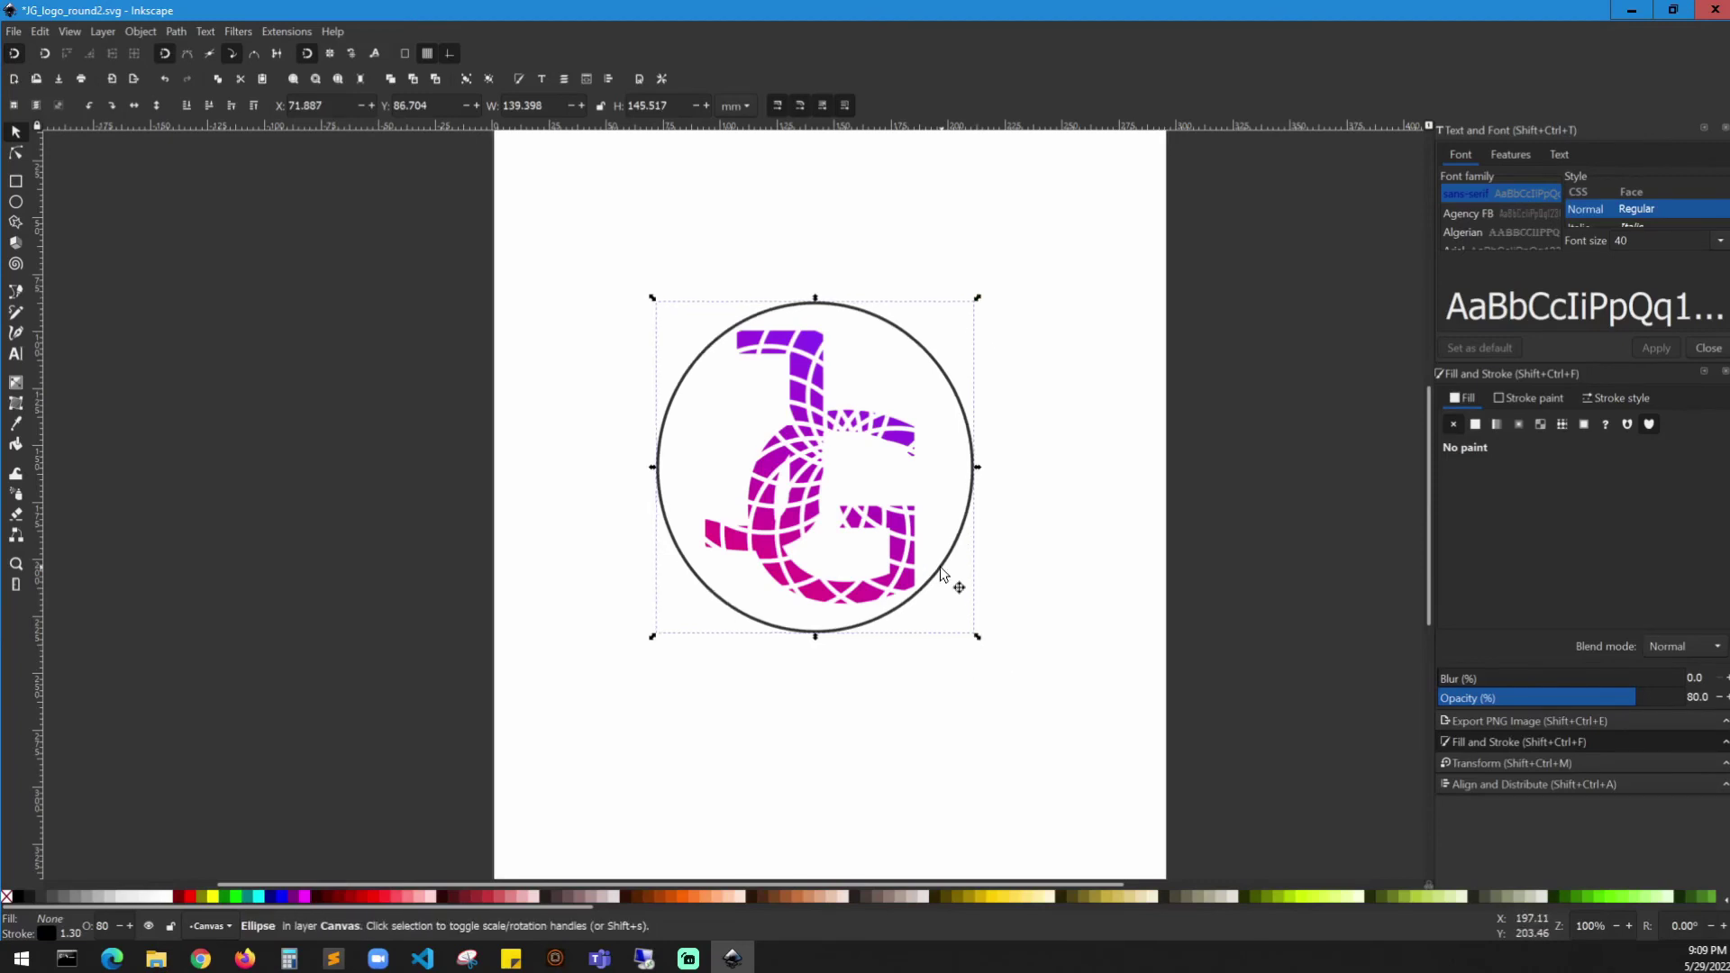
left_click(1612, 400)
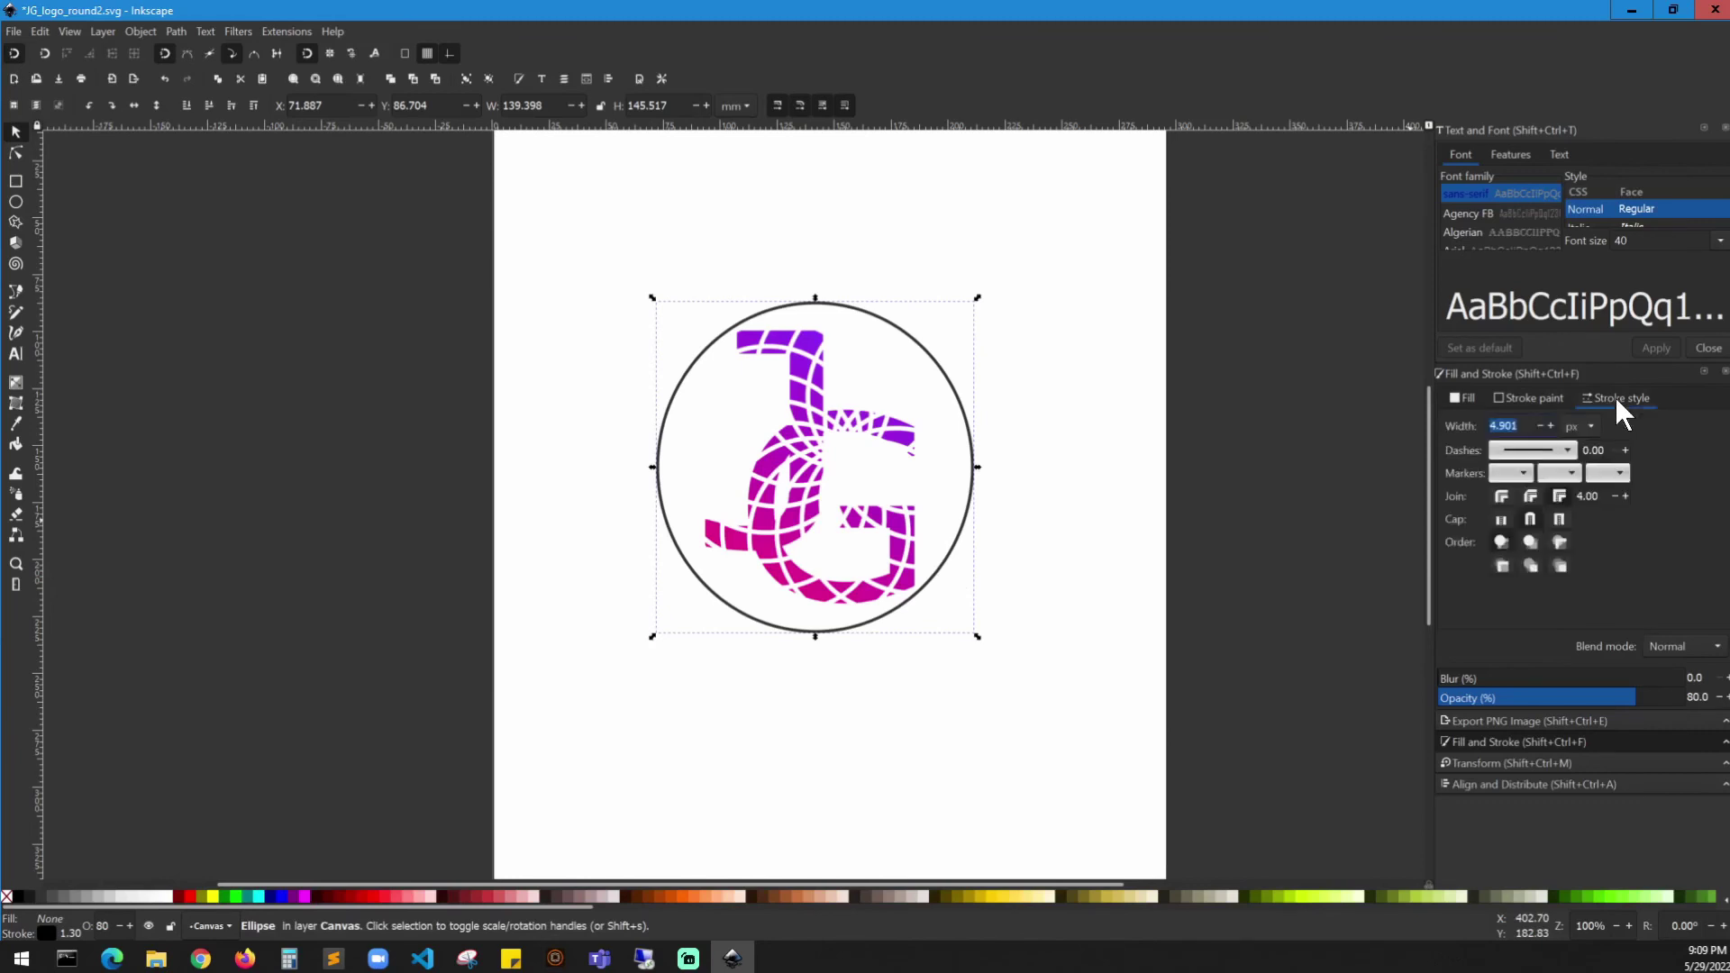
left_click(1550, 424)
left_click(1549, 423)
left_click(1550, 423)
left_click(1550, 423)
left_click(1549, 423)
left_click(1551, 422)
left_click(1553, 419)
left_click(1553, 419)
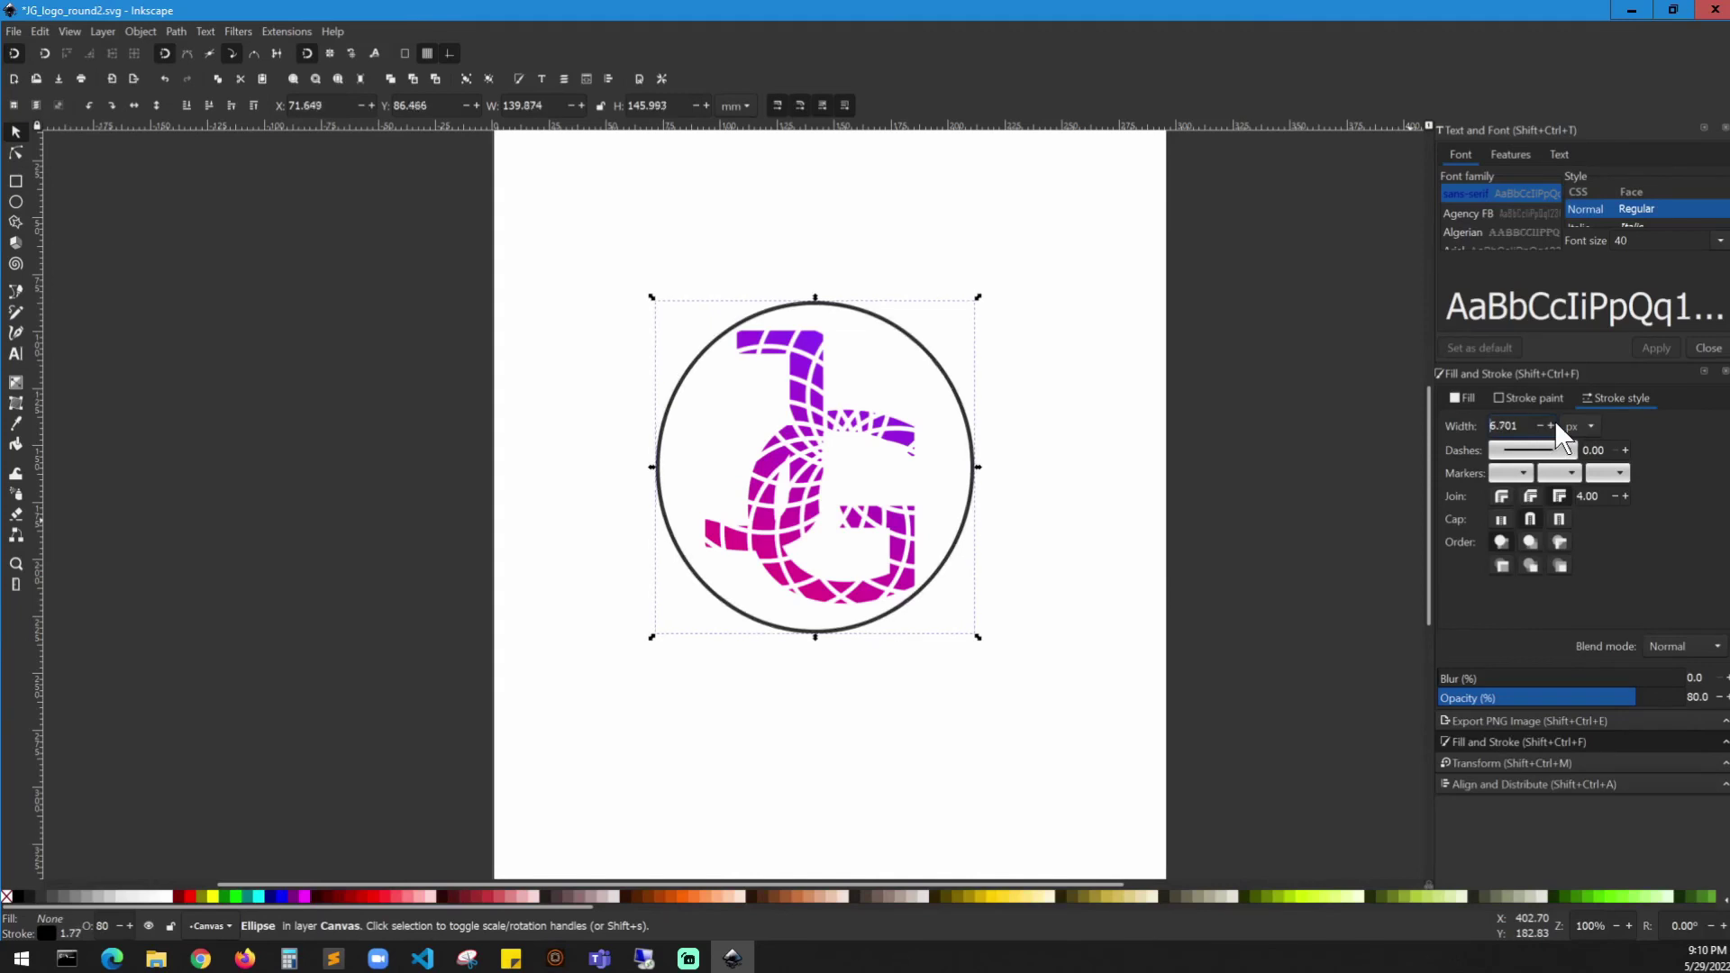
- Set the circle's stroke paint to deep purple, RGBA 22009cff
left_click(1526, 397)
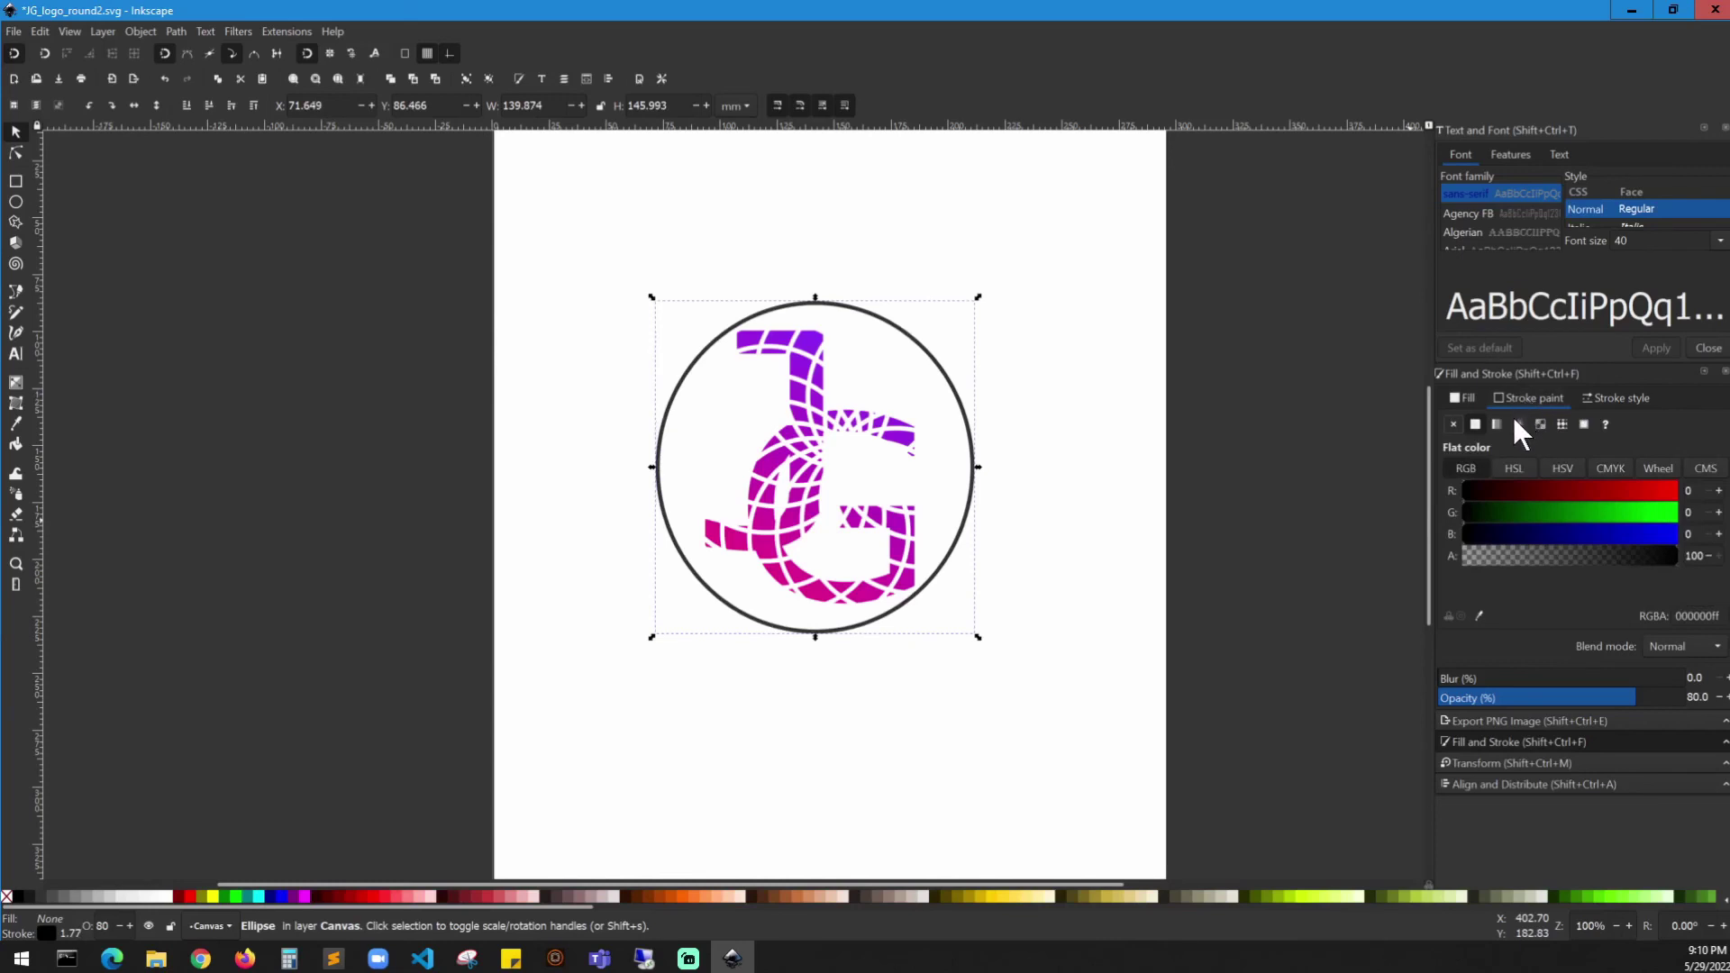
left_click(1625, 486)
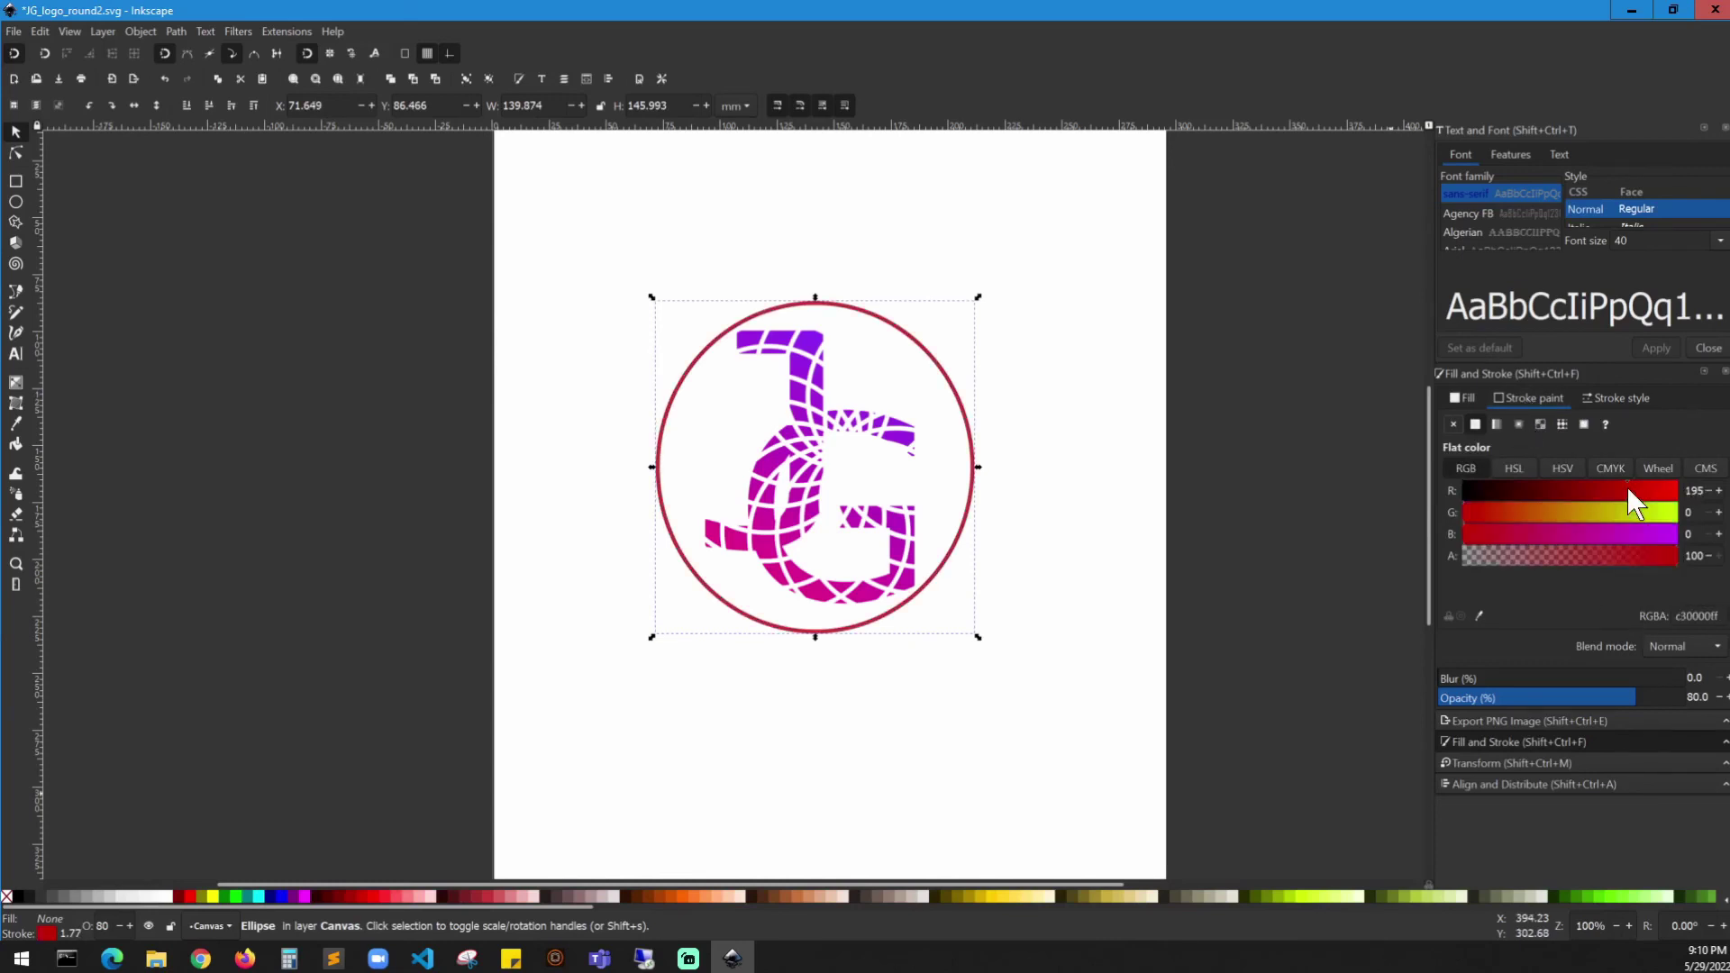
left_click(1594, 537)
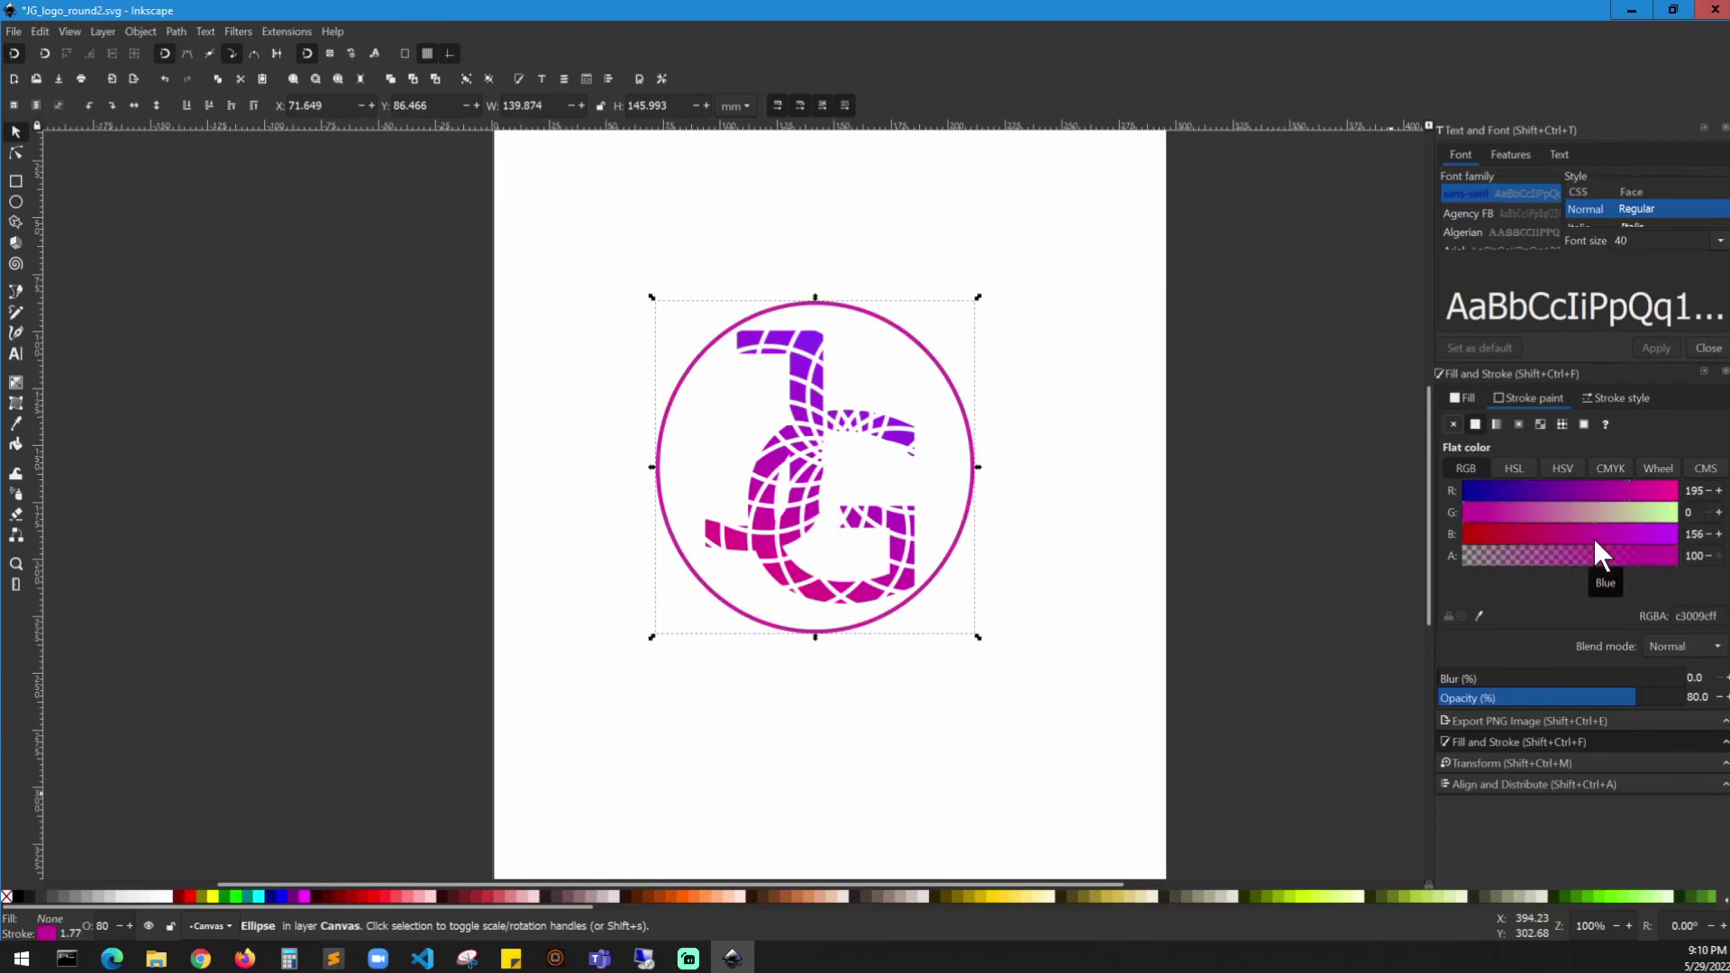
left_click(1490, 492)
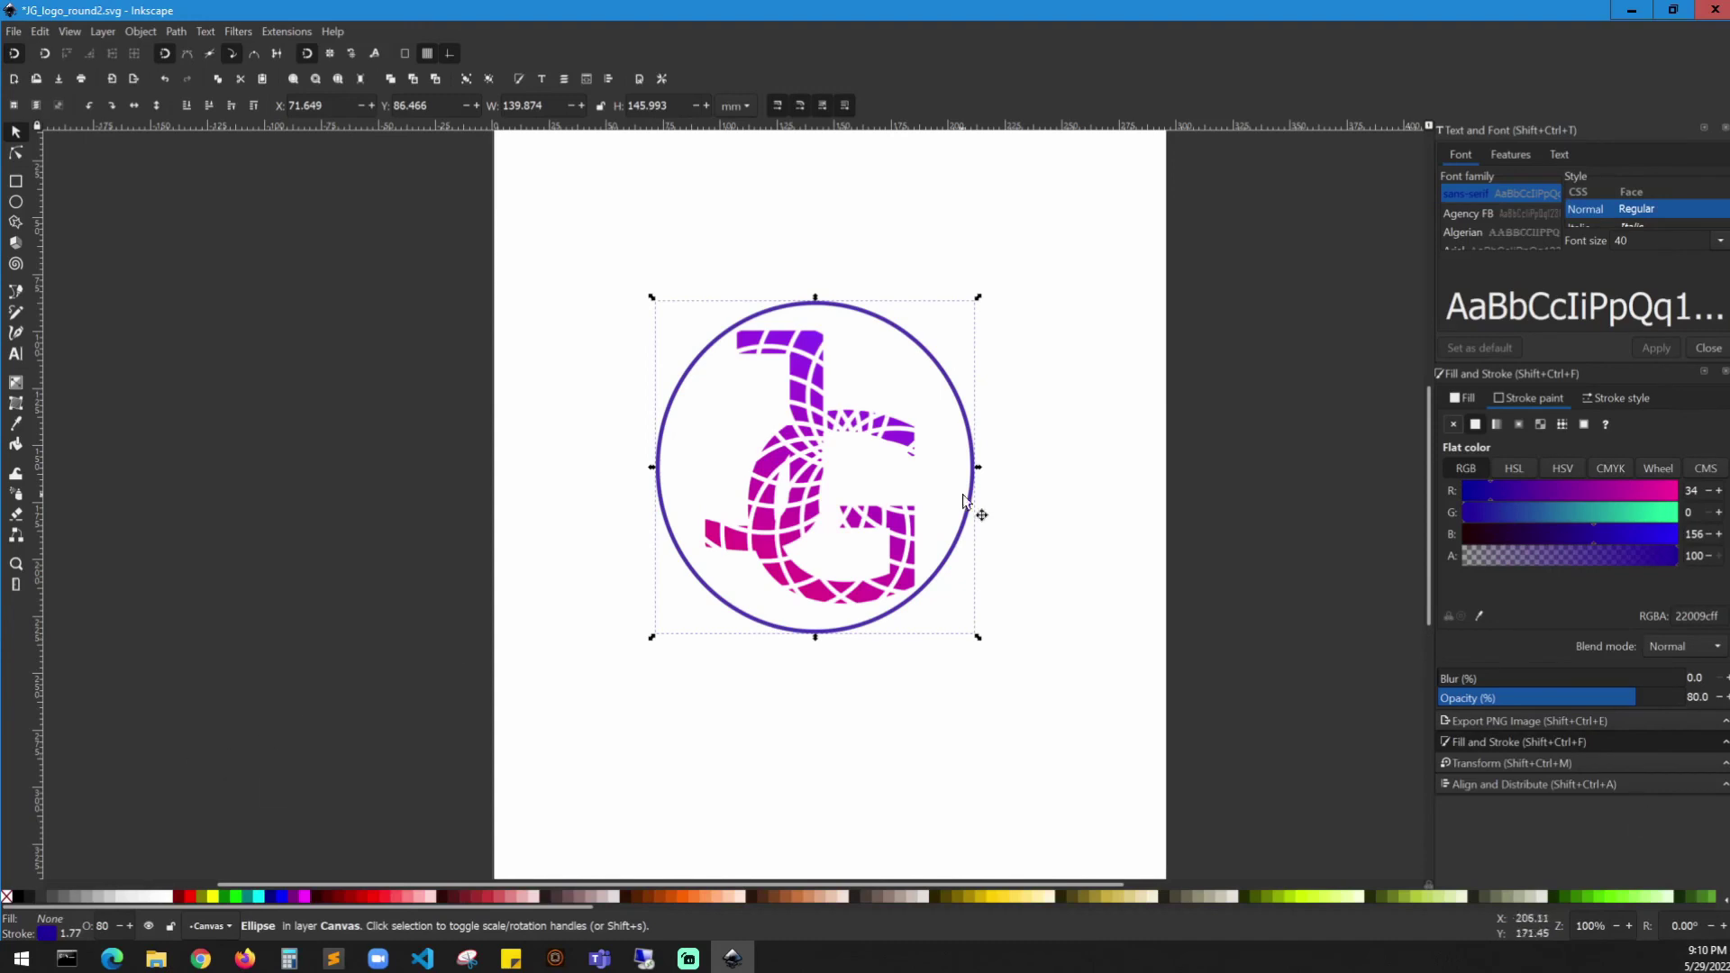
left_click(1464, 398)
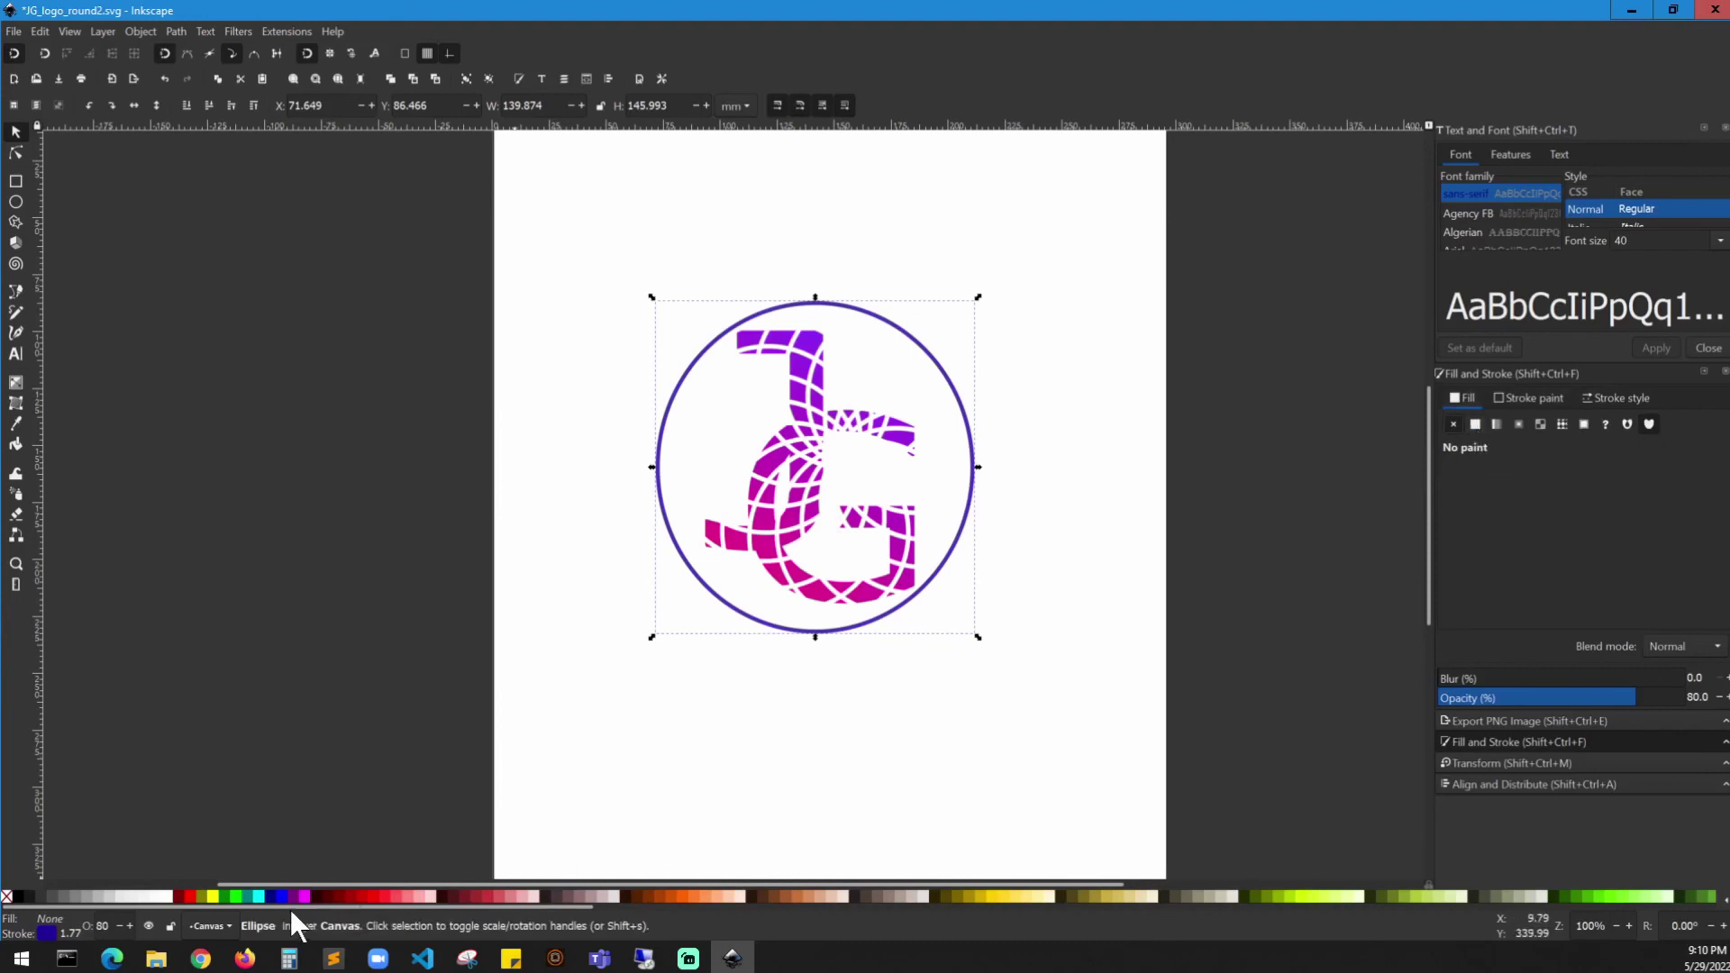
- Fill the circle solid black at 100% opacity and lower it one step behind the JG monogram
left_click(18, 895)
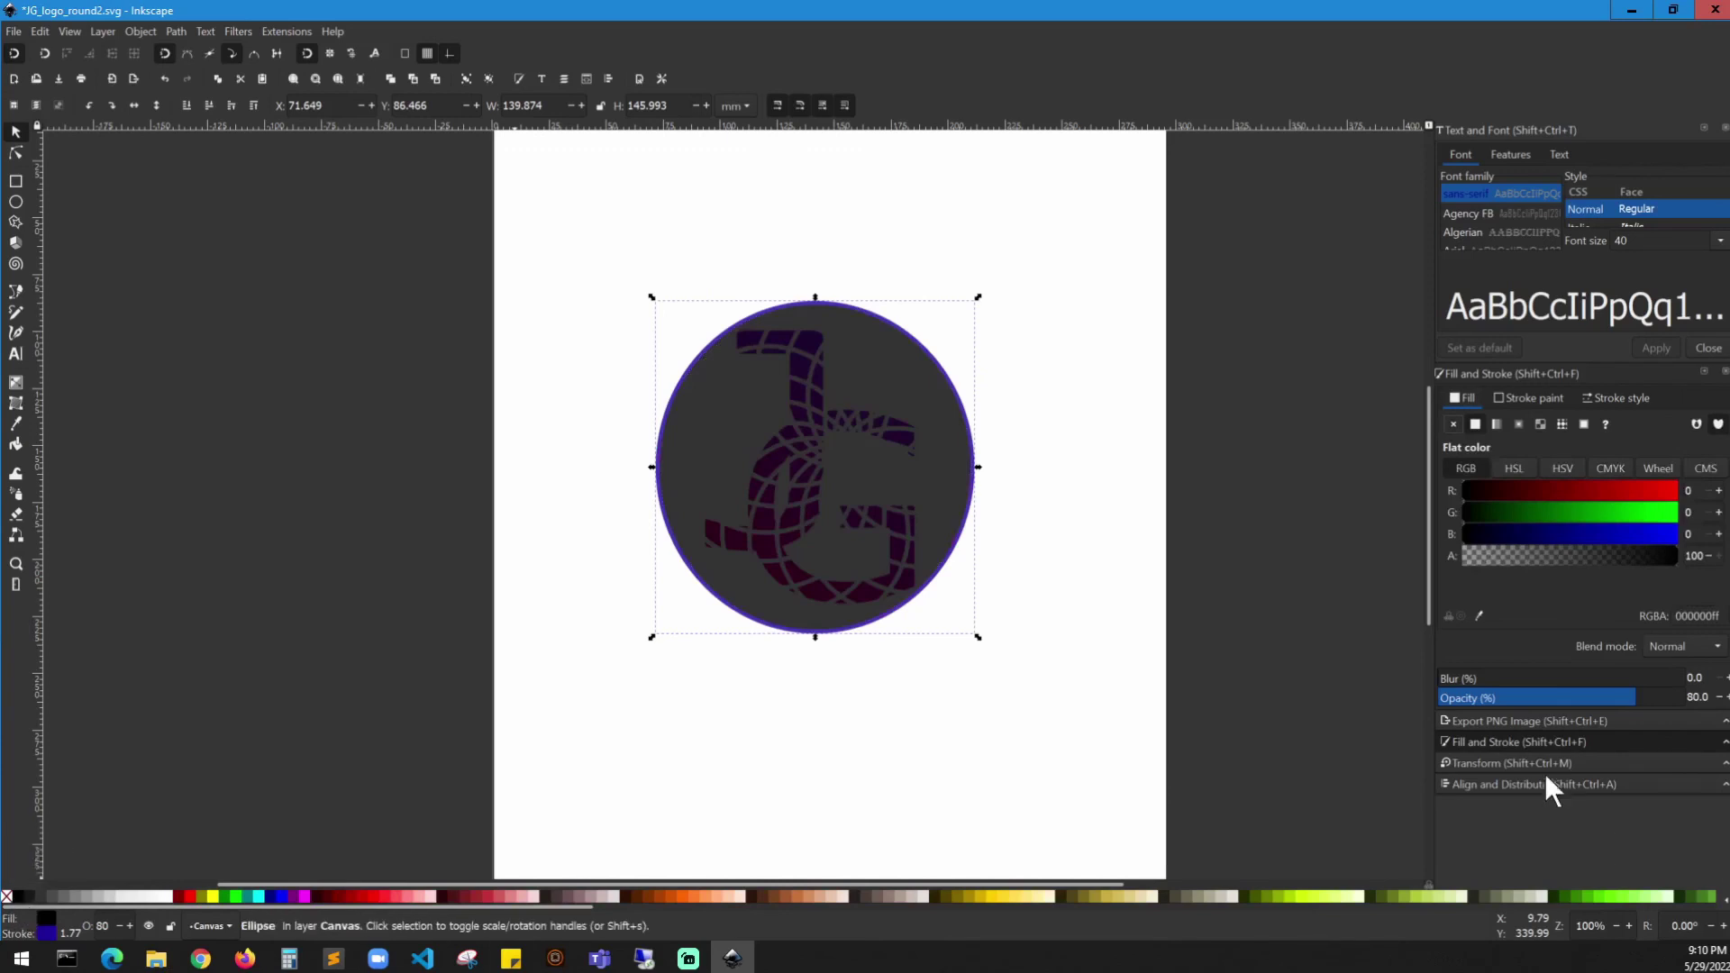
scroll(1681, 692, "up", 2)
left_click(1681, 693)
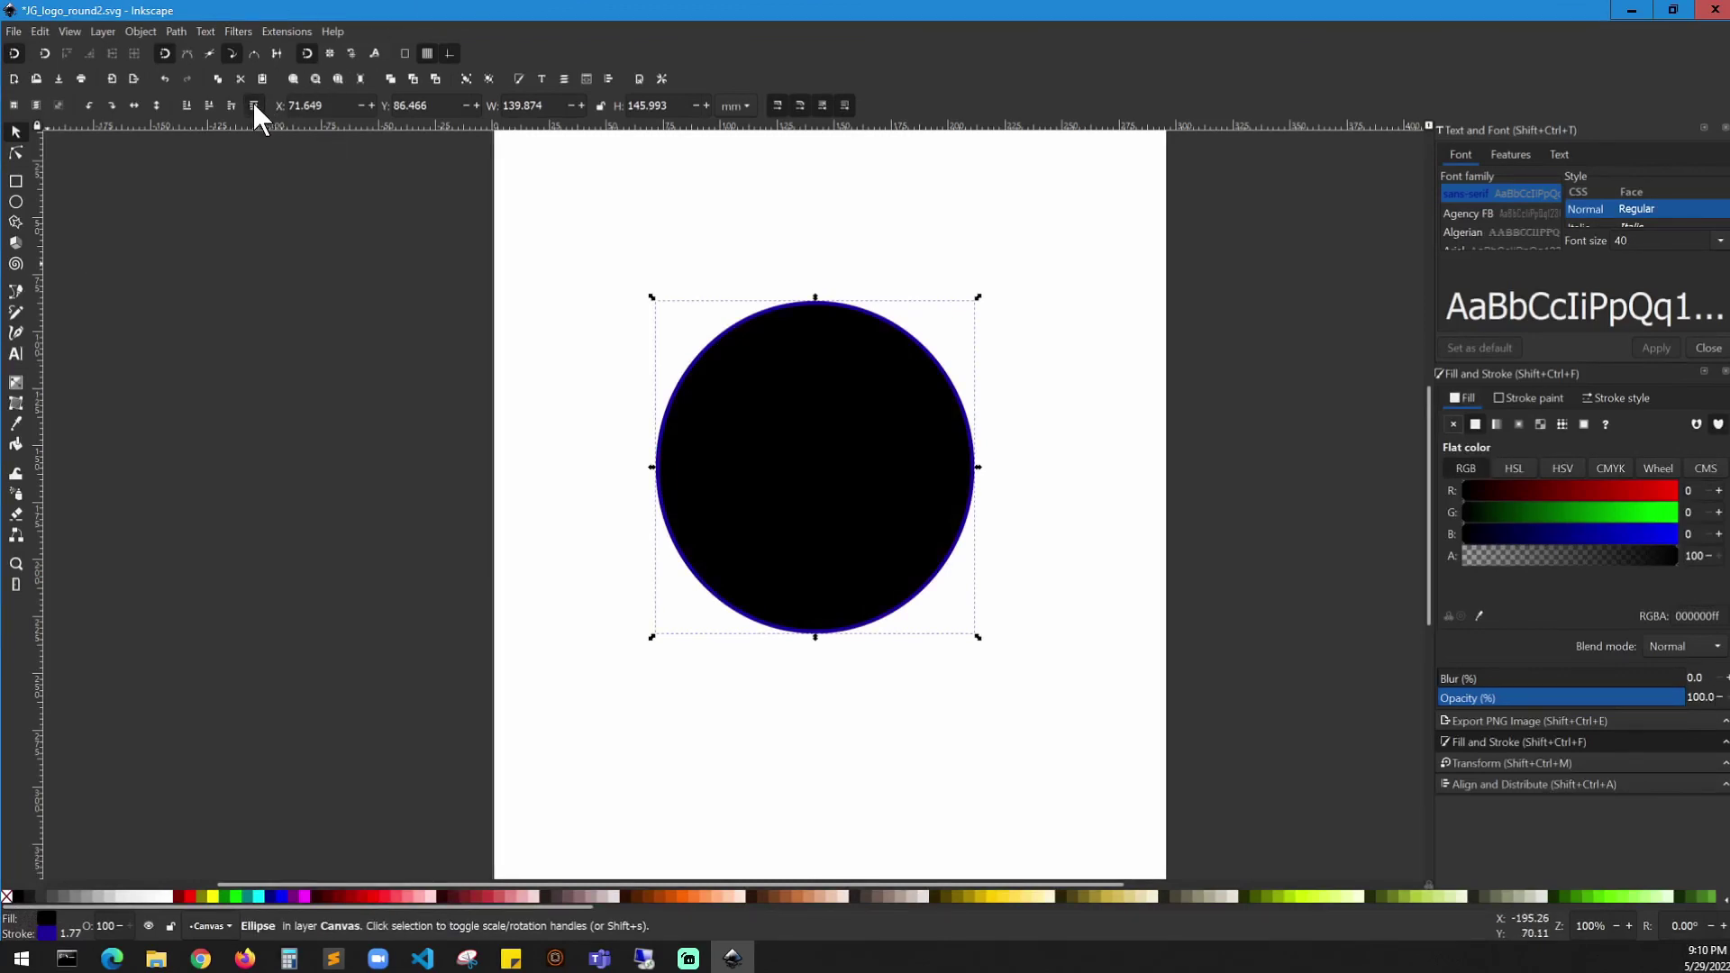
left_click(208, 105)
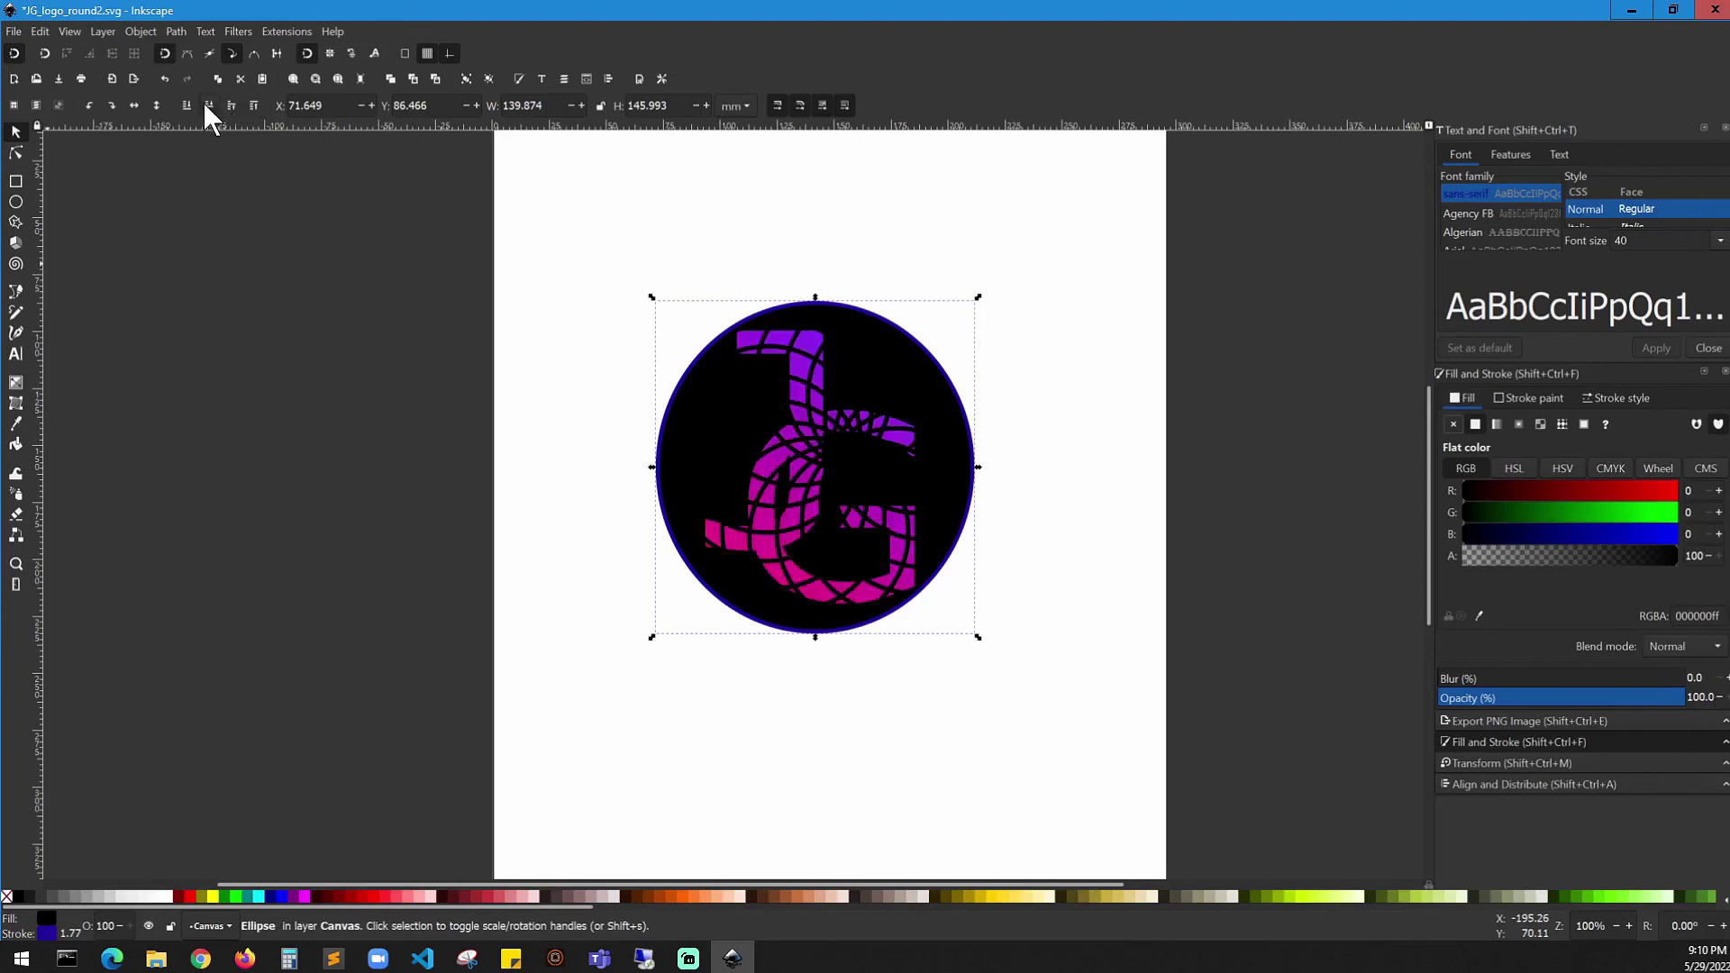